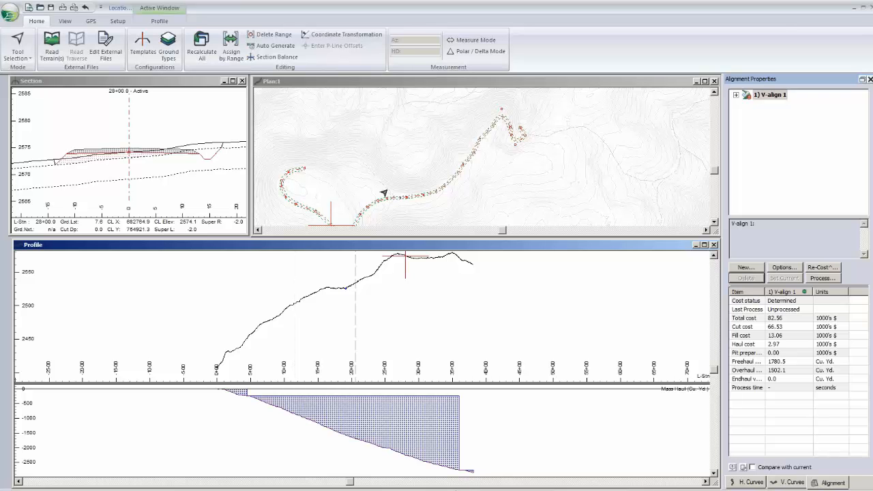
# - Examine the road route in the plan view and the ground line and mass haul in the profile view
pyautogui.moveTo(386, 193); pyautogui.dragTo(404, 185, button='middle')
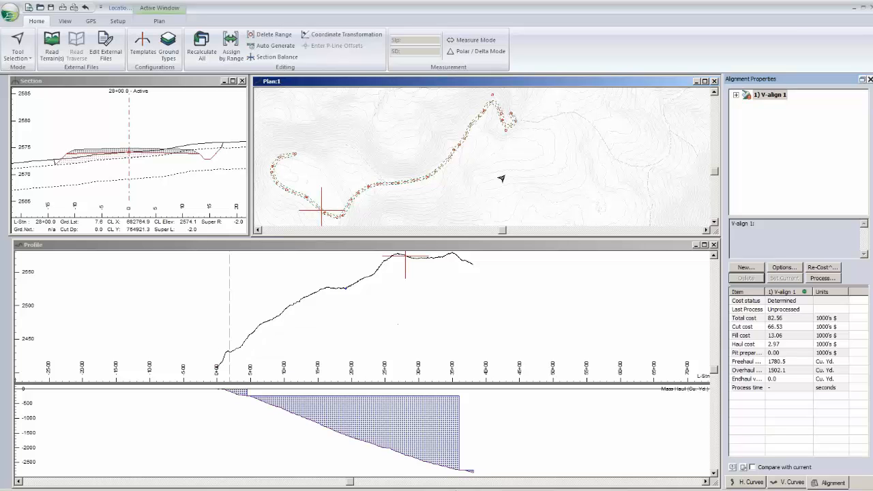
pyautogui.scroll(3, 501, 179)
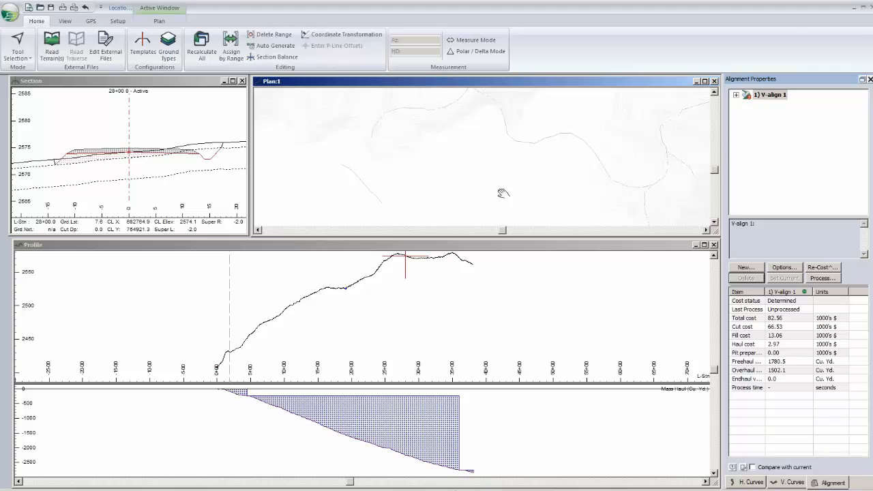
pyautogui.scroll(-3, 503, 193)
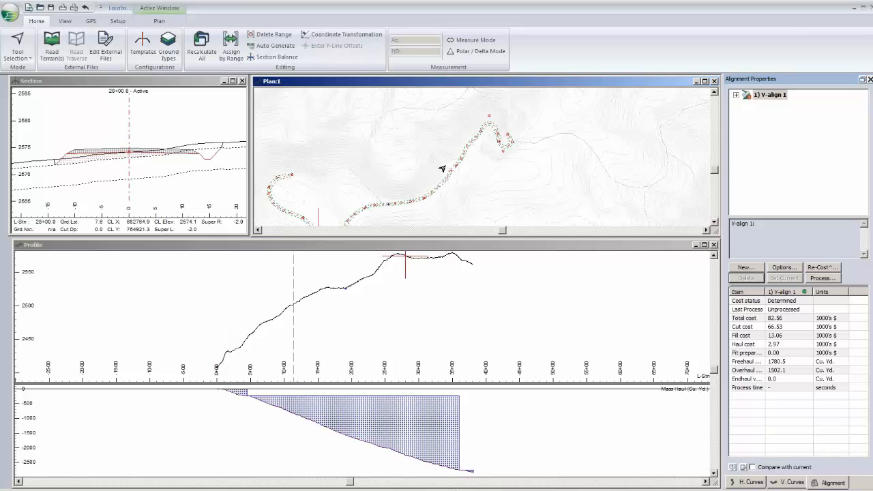
pyautogui.moveTo(442, 168); pyautogui.dragTo(421, 211, button='middle')
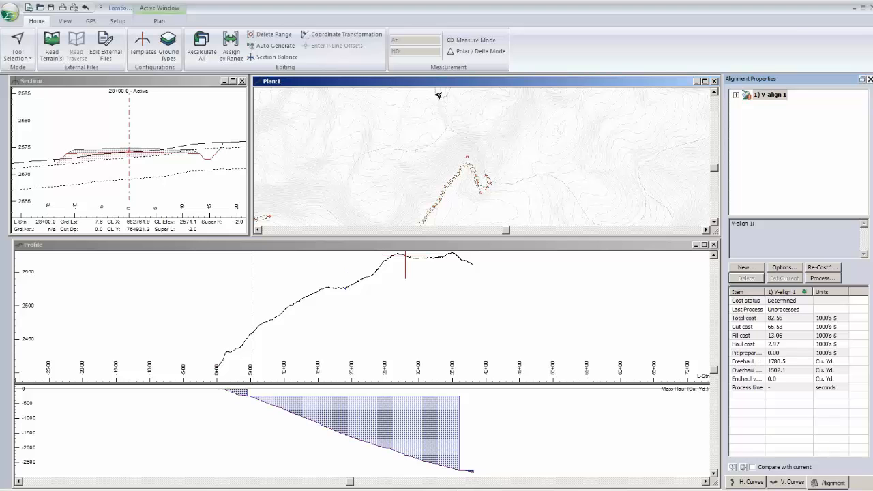
pyautogui.scroll(1, 444, 184)
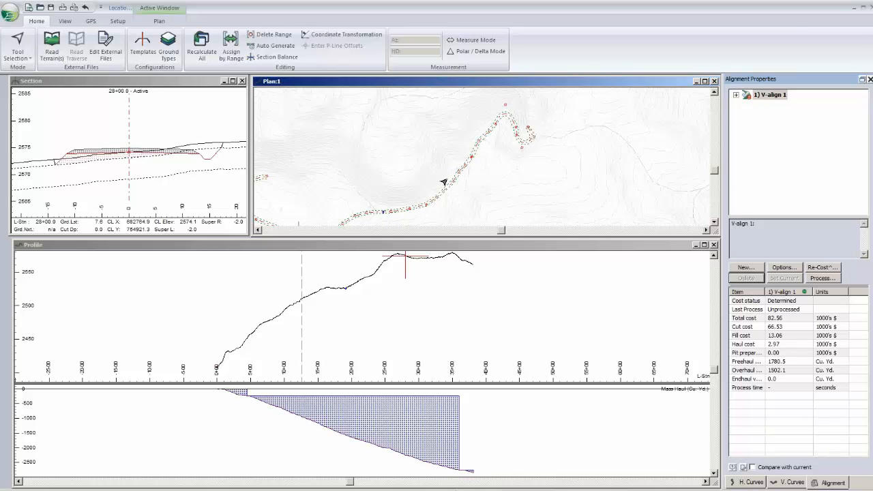
pyautogui.scroll(-1, 446, 199)
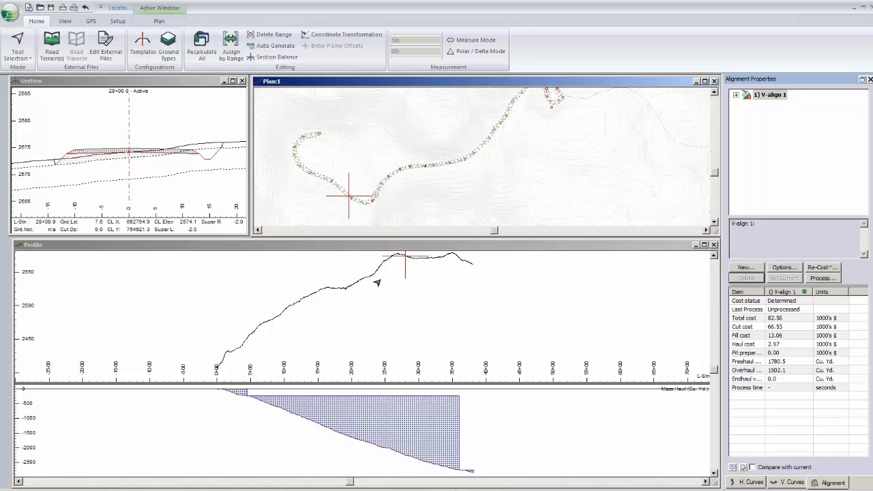
pyautogui.moveTo(247, 346); pyautogui.dragTo(204, 336, button='middle')
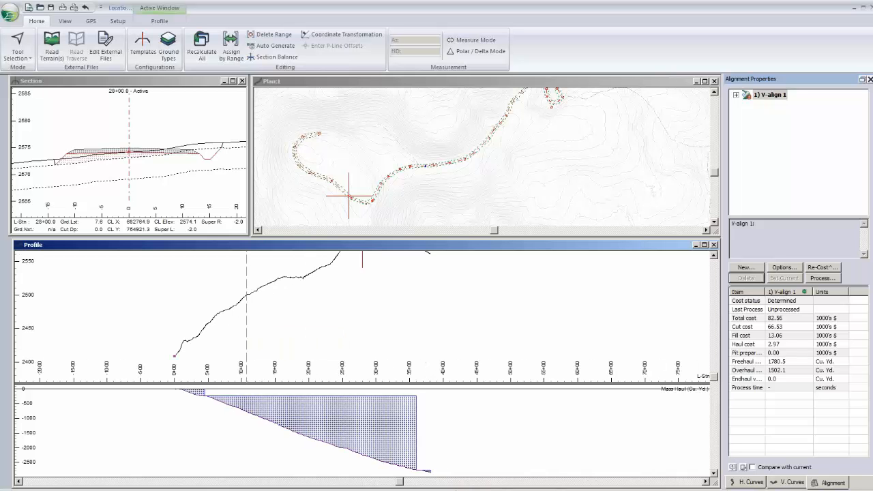
pyautogui.moveTo(349, 196); pyautogui.dragTo(539, 174, button='middle')
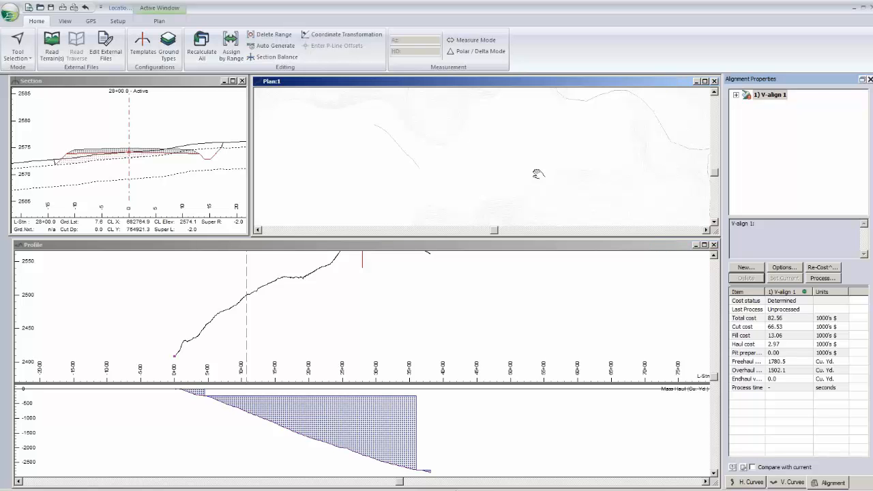
pyautogui.moveTo(538, 174); pyautogui.dragTo(535, 184, button='middle')
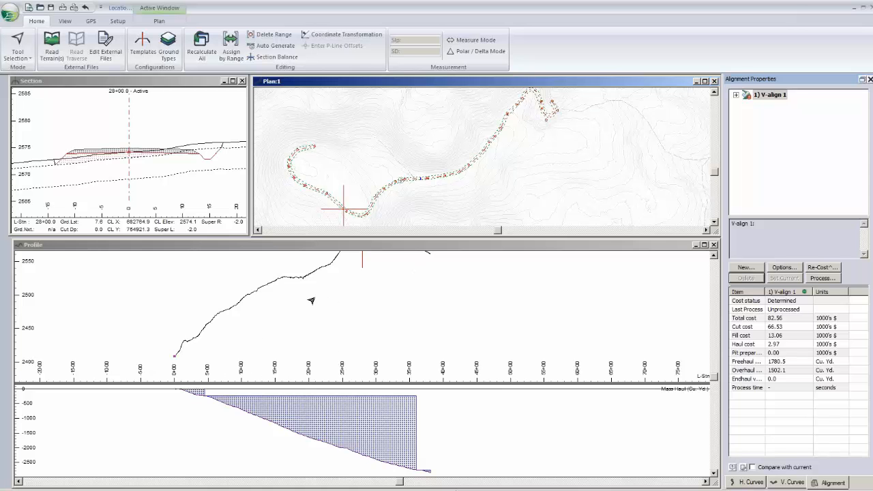
pyautogui.moveTo(311, 300); pyautogui.dragTo(279, 306, button='middle')
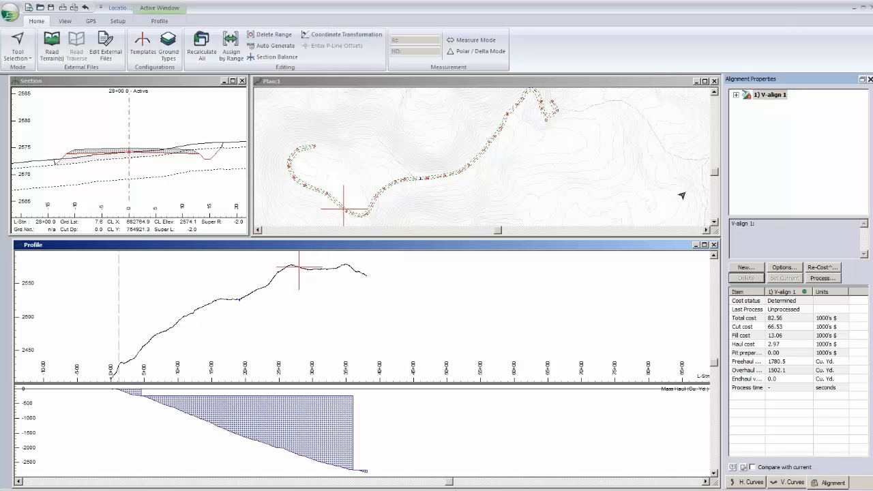
# - Create a second vertical alignment, reviewing its earthwork costs and alignment standards before accepting the optimization options
pyautogui.click(748, 269)
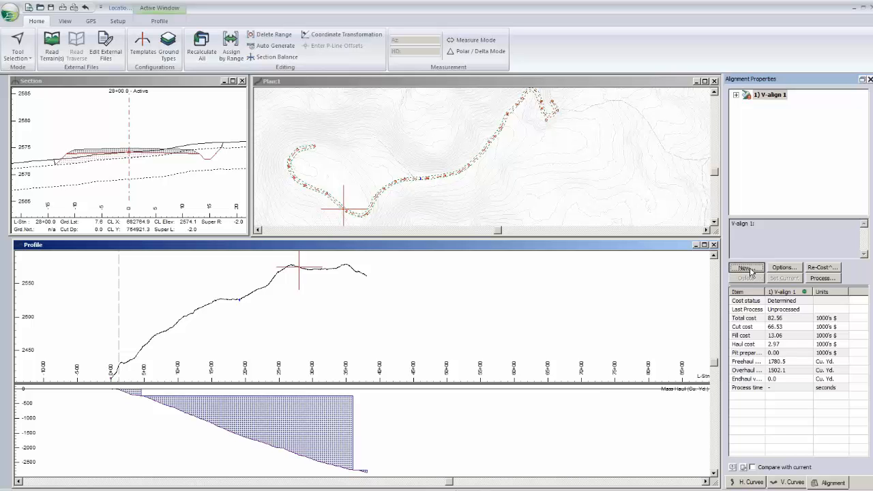
pyautogui.click(749, 269)
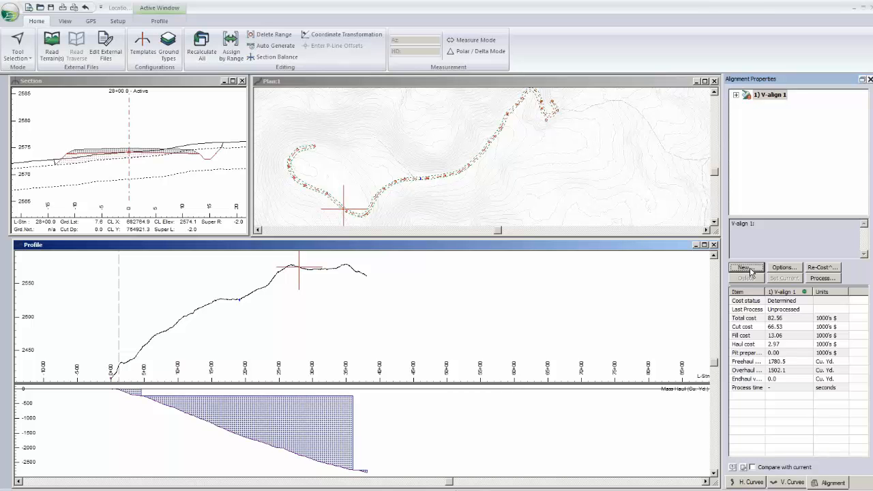
pyautogui.click(749, 270)
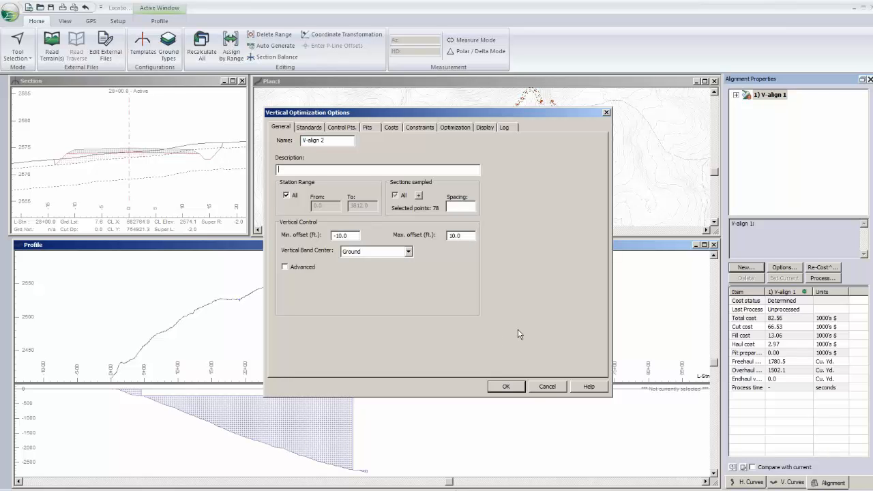
pyautogui.click(392, 128)
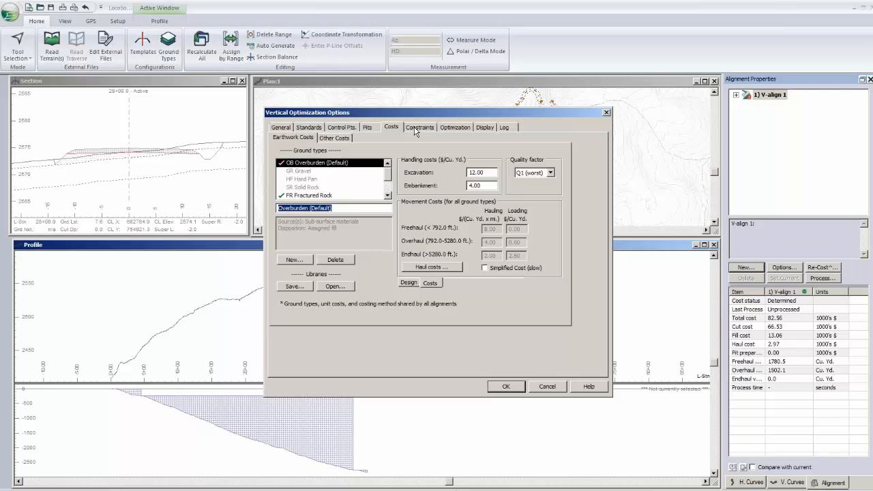
pyautogui.click(309, 127)
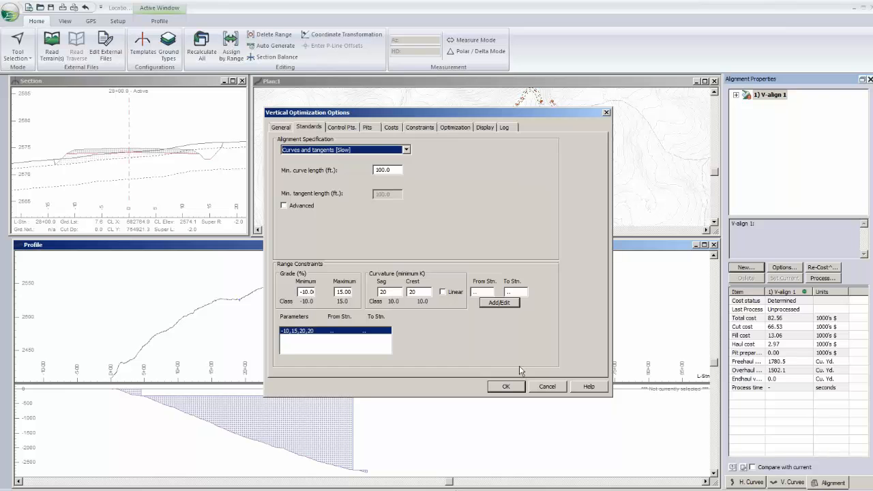
pyautogui.click(505, 387)
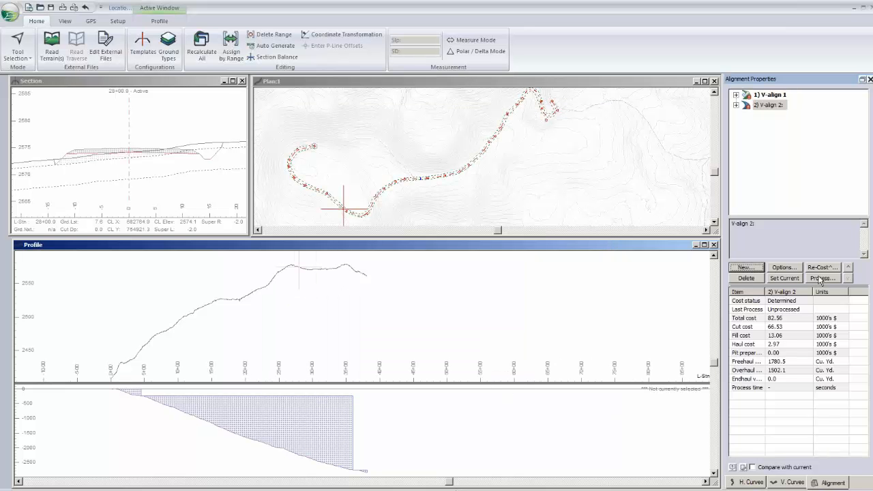
# - Process the new vertical alignment with the Optimal Profile optimization
pyautogui.click(821, 279)
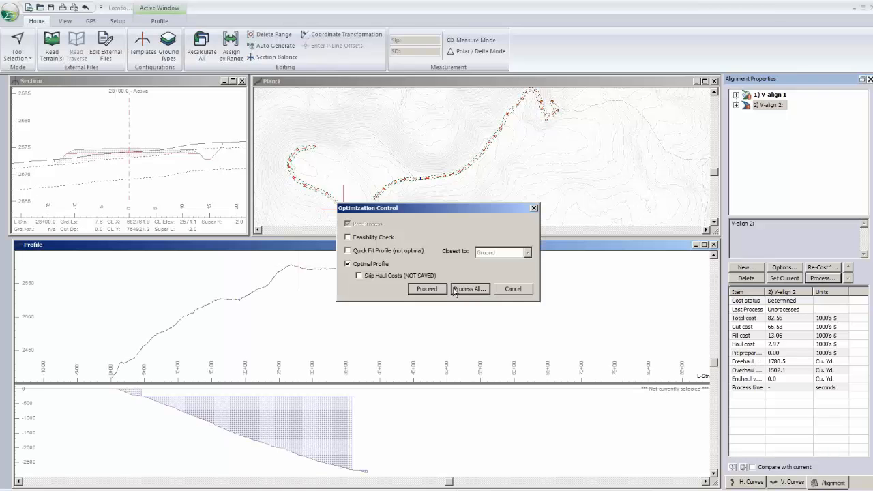
pyautogui.click(455, 290)
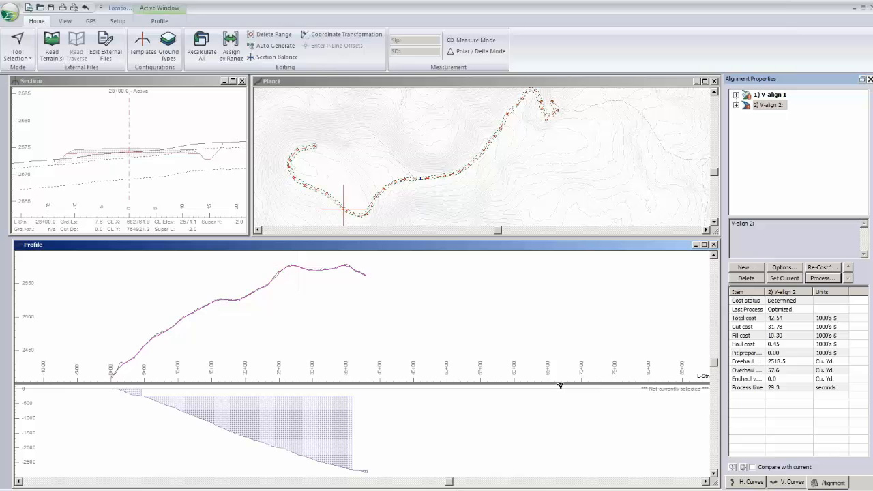
pyautogui.scroll(1, 238, 340)
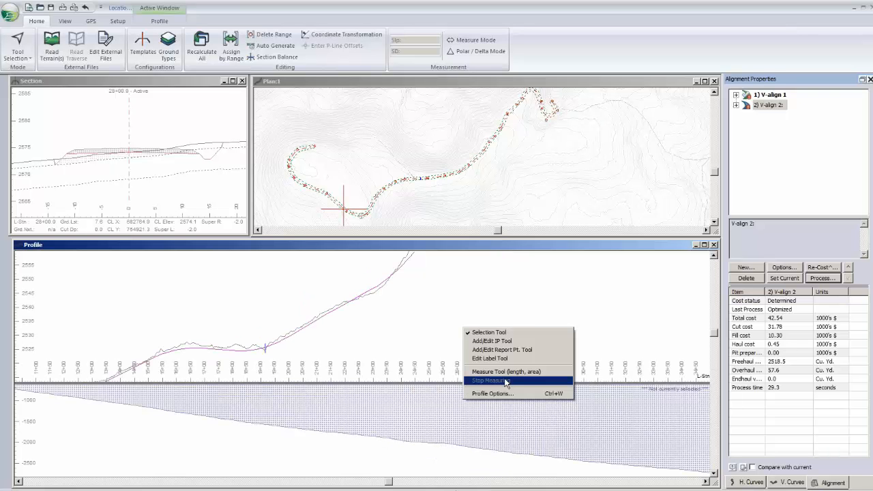
# - Check the profile window options and accept the profile label selection with BC/EC, Vert. IP's at Curves and Grades labels enabled
pyautogui.click(503, 393)
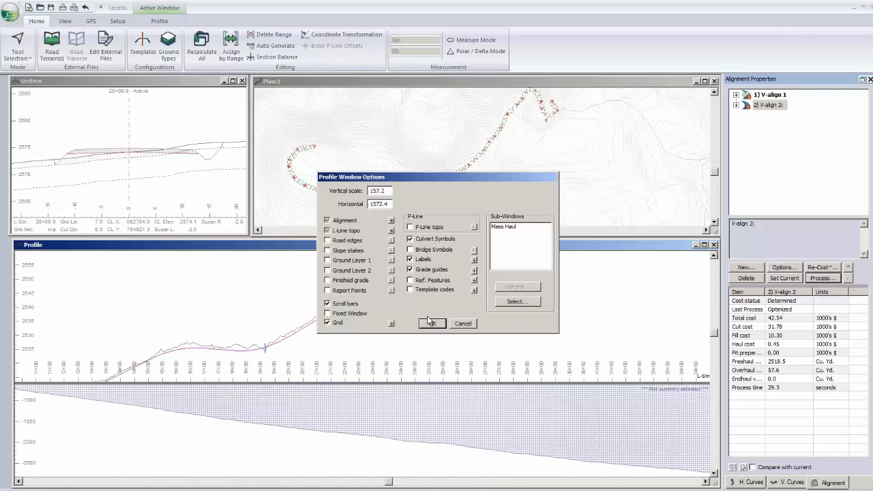
pyautogui.click(432, 323)
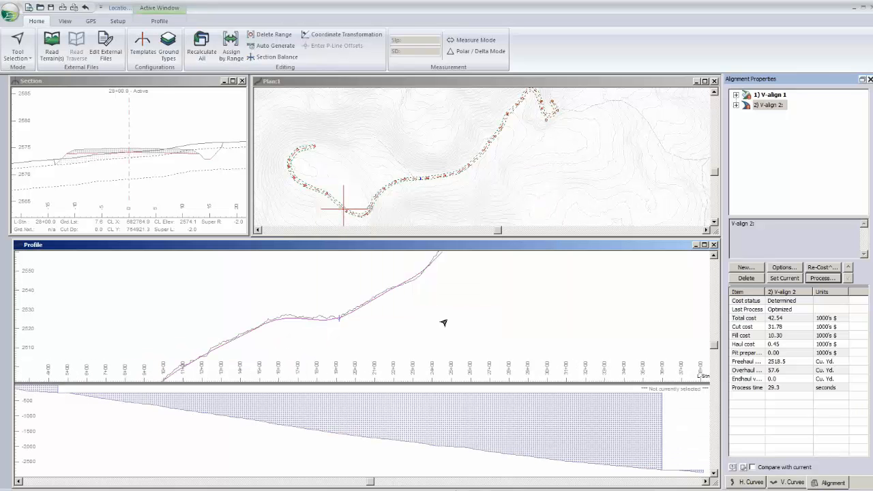
pyautogui.rightClick(434, 389)
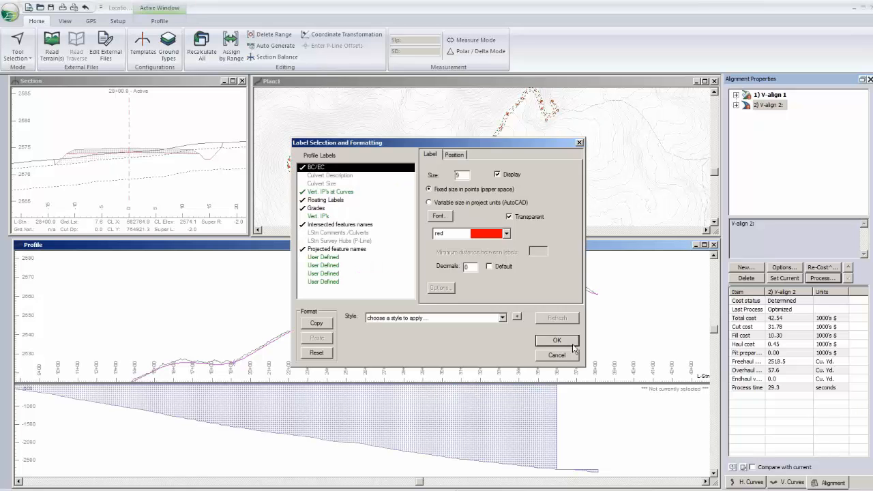
pyautogui.click(572, 343)
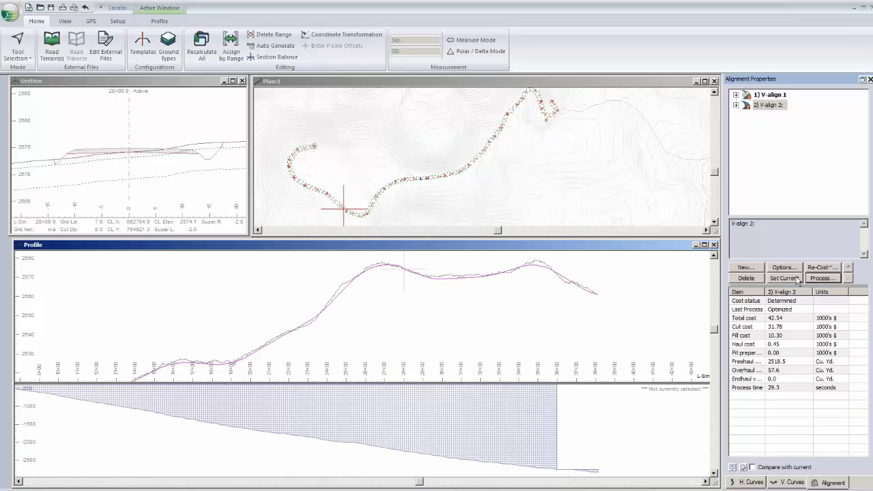
# - Make V-align 2 the current alignment and compare its costs and quantities with those of V-align 1
pyautogui.click(795, 278)
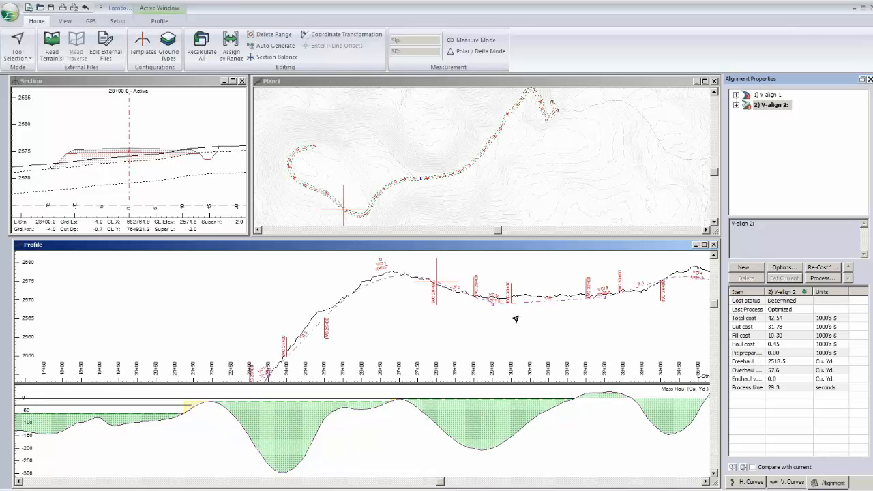
pyautogui.click(767, 94)
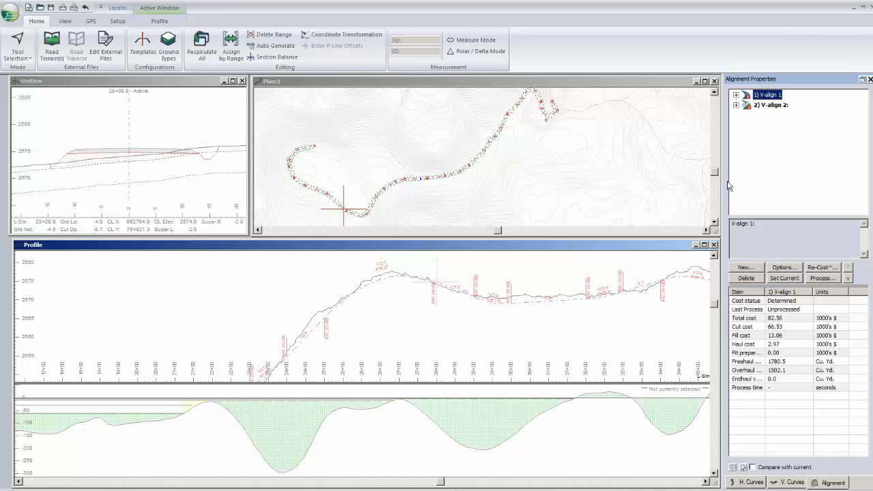
pyautogui.moveTo(471, 292)
pyautogui.click(769, 107)
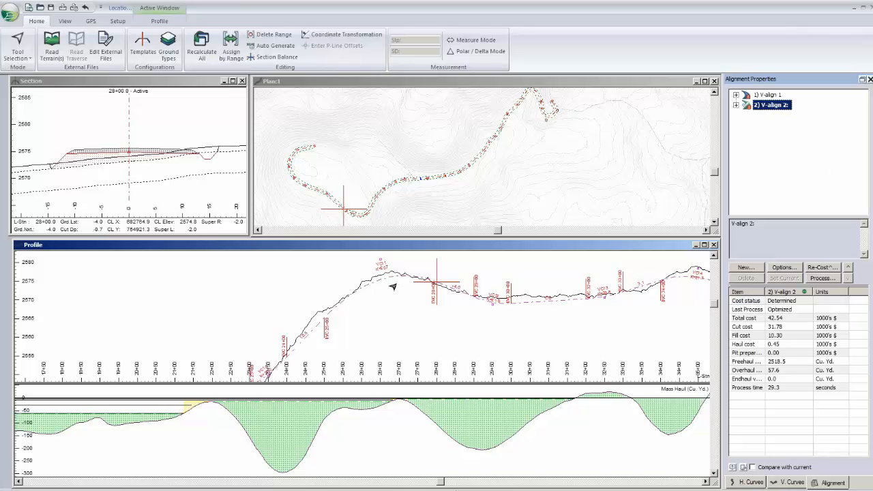
# - Examine the optimized profile's vertical curves and K labels, and check the minimum sag and crest K values in its alignment standards
pyautogui.moveTo(393, 287); pyautogui.dragTo(295, 311, button='middle')
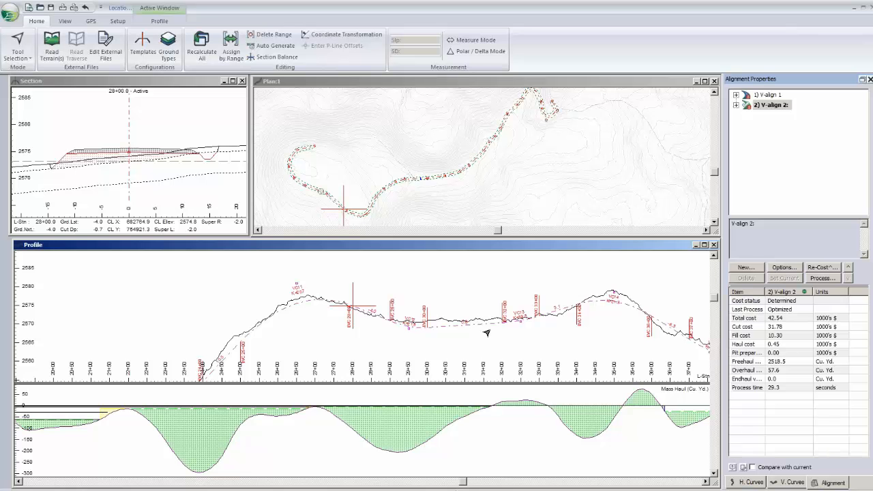
pyautogui.moveTo(487, 333); pyautogui.dragTo(368, 337, button='middle')
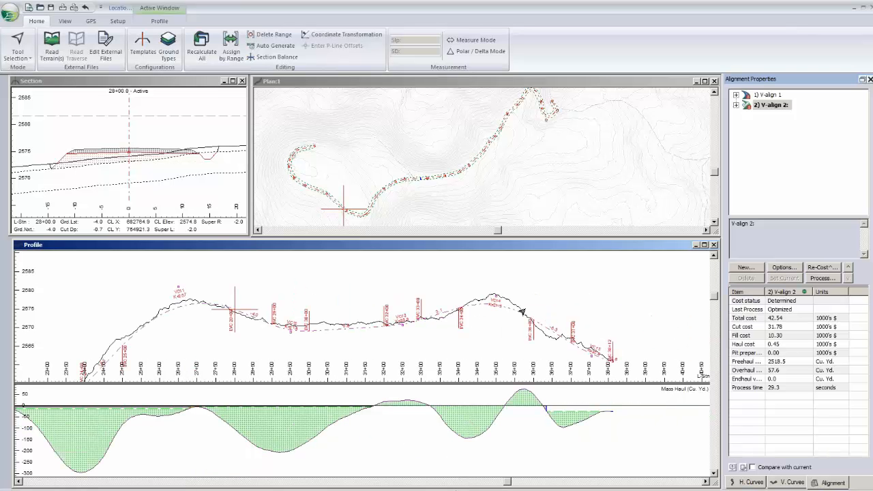
pyautogui.moveTo(523, 312); pyautogui.dragTo(550, 298, button='middle')
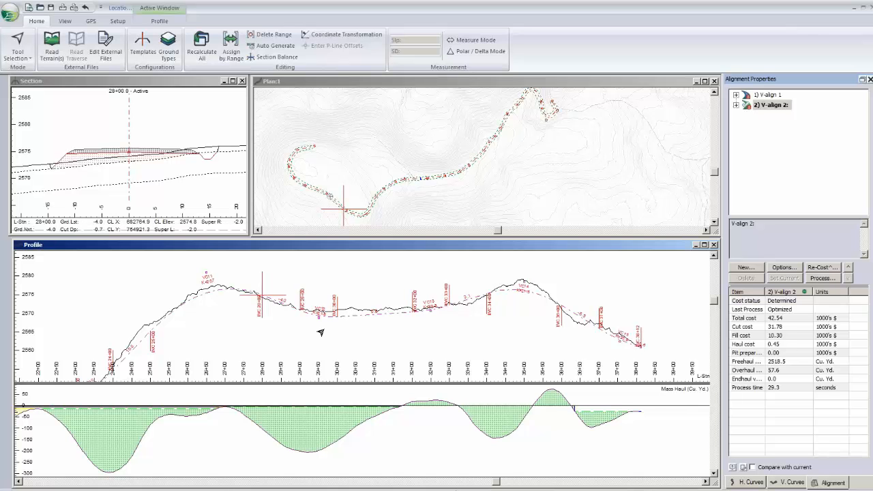
pyautogui.moveTo(321, 332); pyautogui.dragTo(361, 309, button='middle')
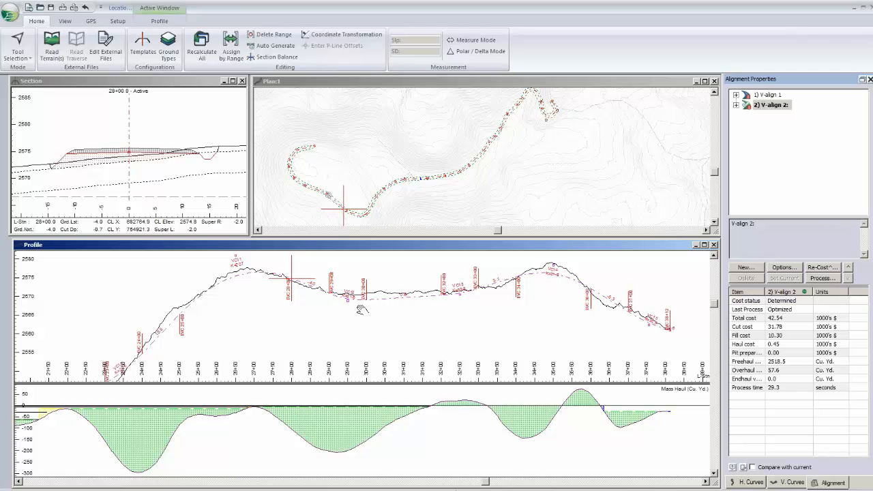
pyautogui.moveTo(362, 309); pyautogui.dragTo(307, 325, button='middle')
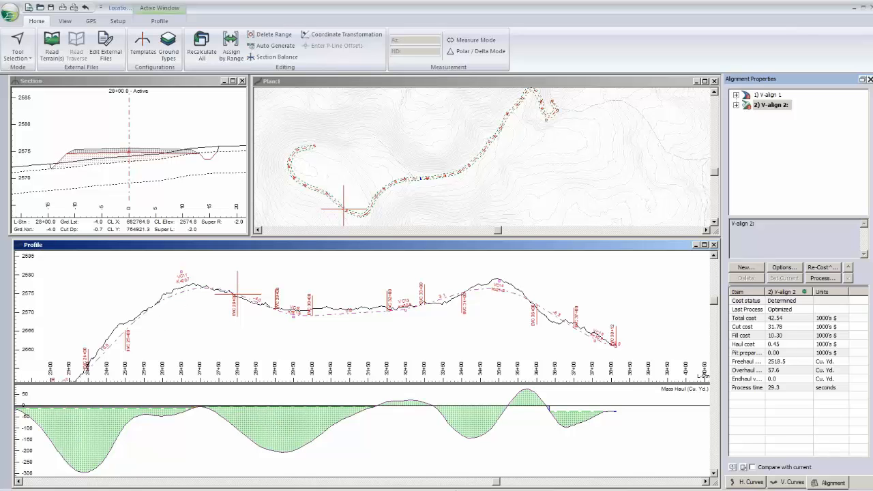
pyautogui.click(785, 267)
pyautogui.click(390, 291)
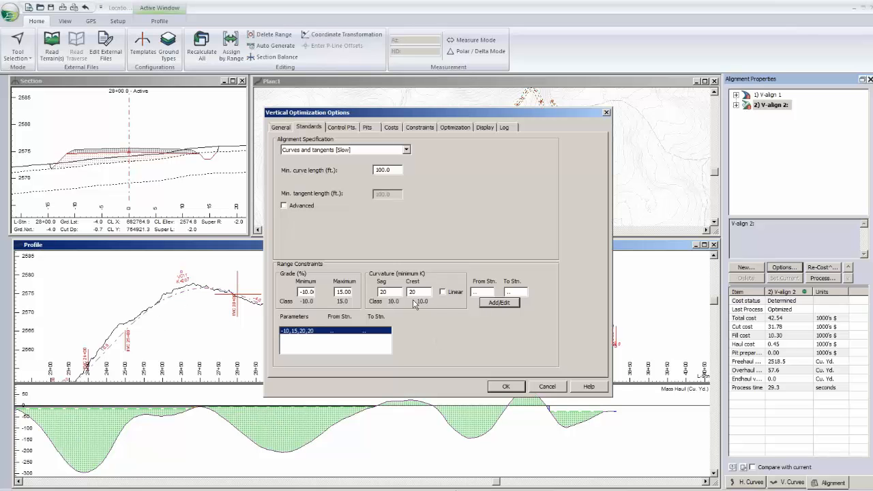
pyautogui.click(543, 387)
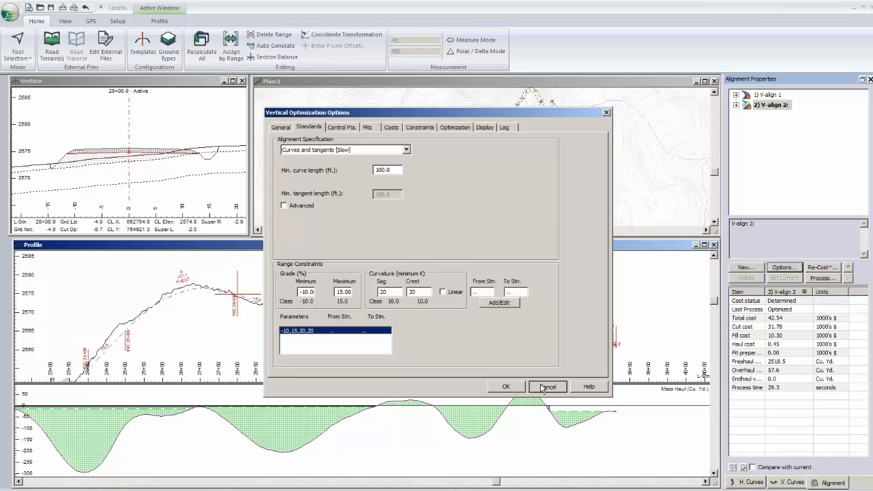
pyautogui.click(543, 388)
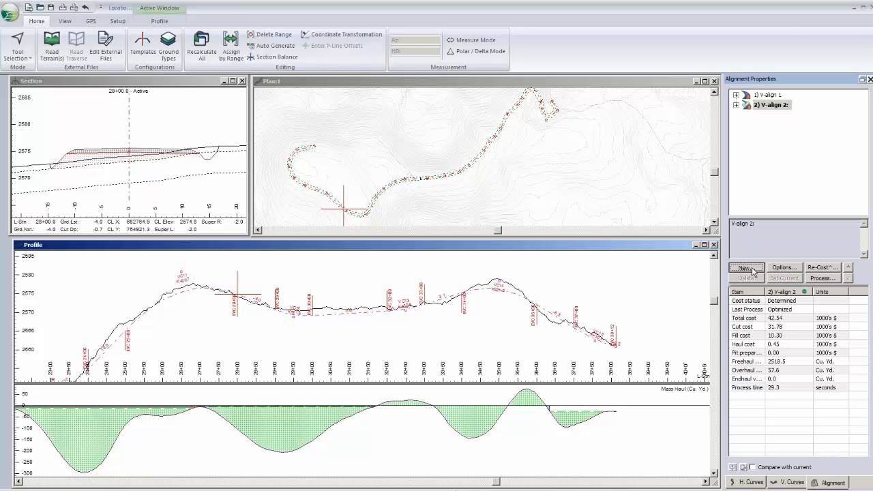
# - Create a third vertical alignment based on the optimized V-align 2
pyautogui.click(745, 267)
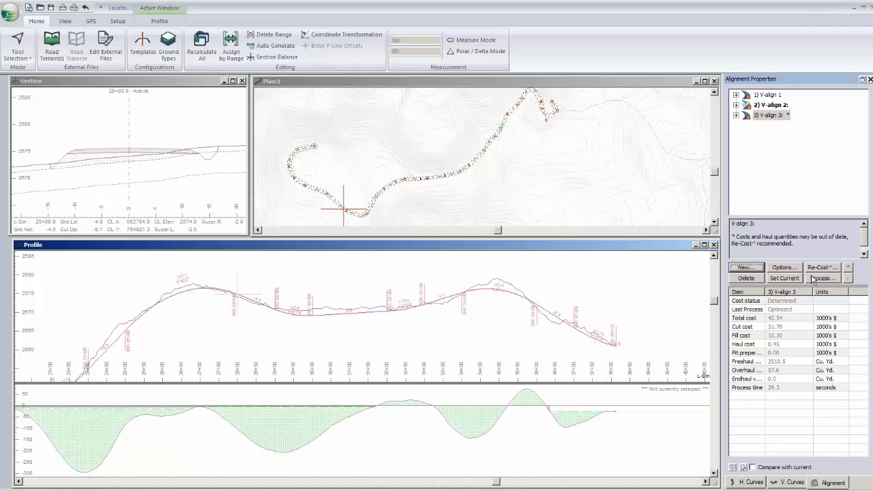
# - Run the vertical optimization on V-align 3 and stop the search once a balanced alignment is found
pyautogui.click(813, 278)
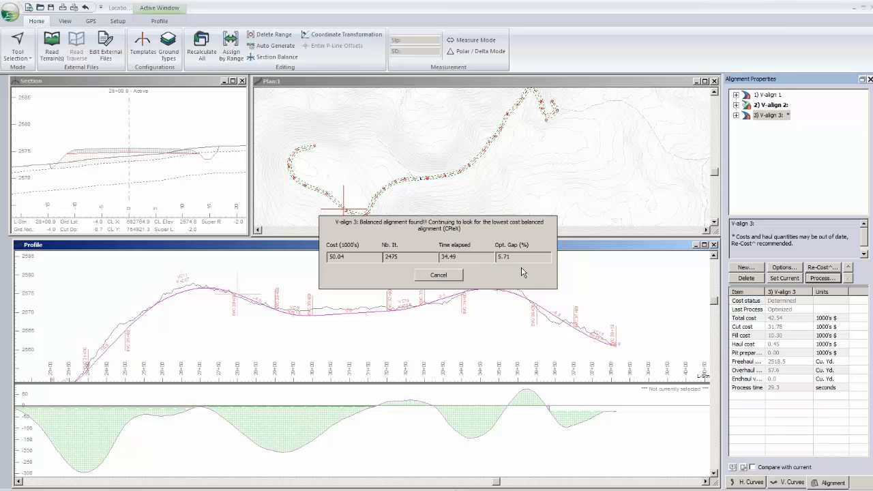
pyautogui.click(463, 271)
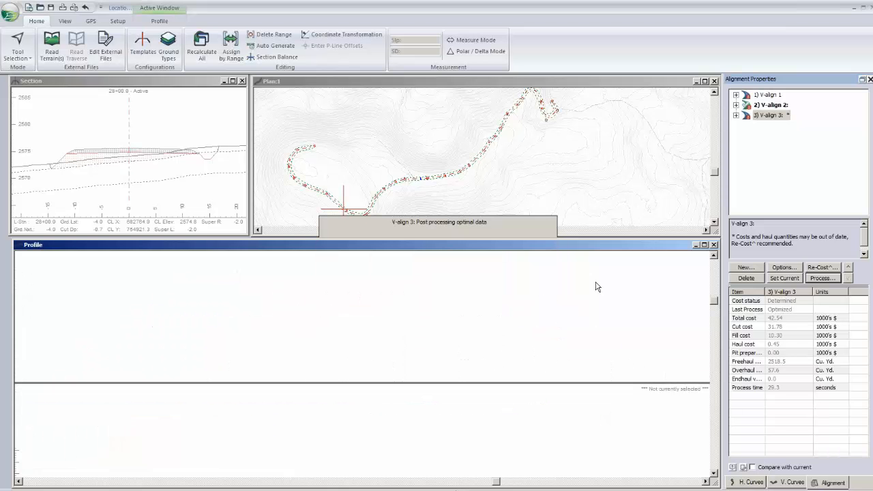
pyautogui.click(563, 335)
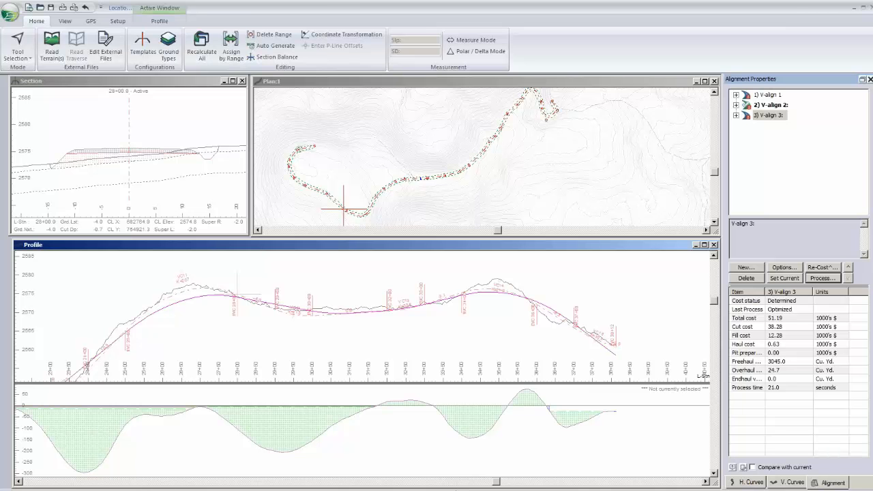
# - Examine the optimized V-align 3 profile along the road against the current V-align 2 profile, and check its optimization options
pyautogui.moveTo(484, 302); pyautogui.dragTo(513, 299, button='middle')
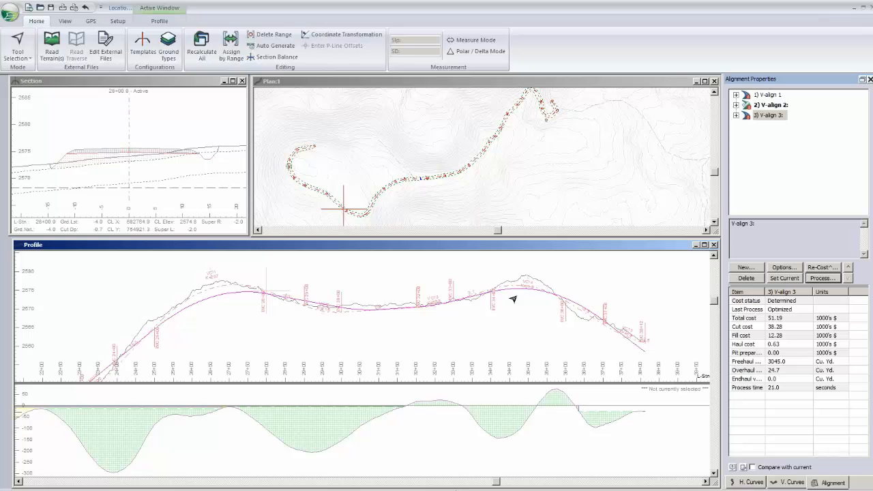
pyautogui.moveTo(513, 299); pyautogui.dragTo(548, 296, button='middle')
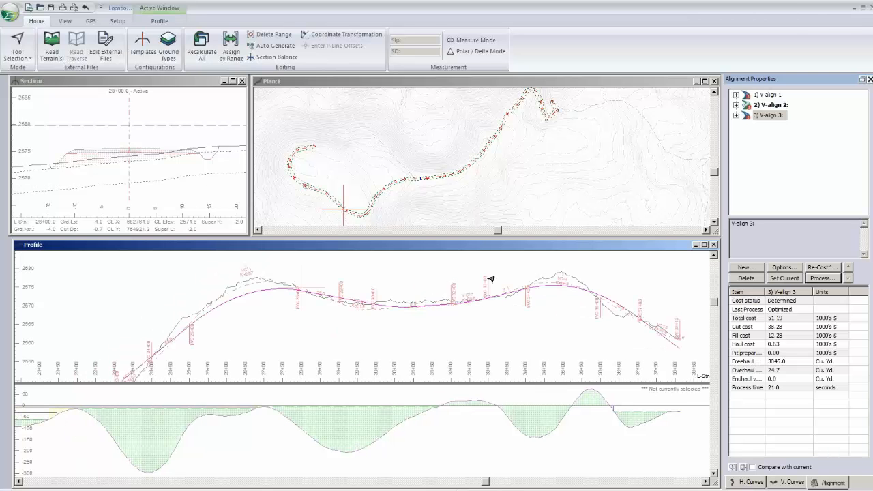
pyautogui.moveTo(492, 279); pyautogui.dragTo(429, 285, button='middle')
pyautogui.click(782, 271)
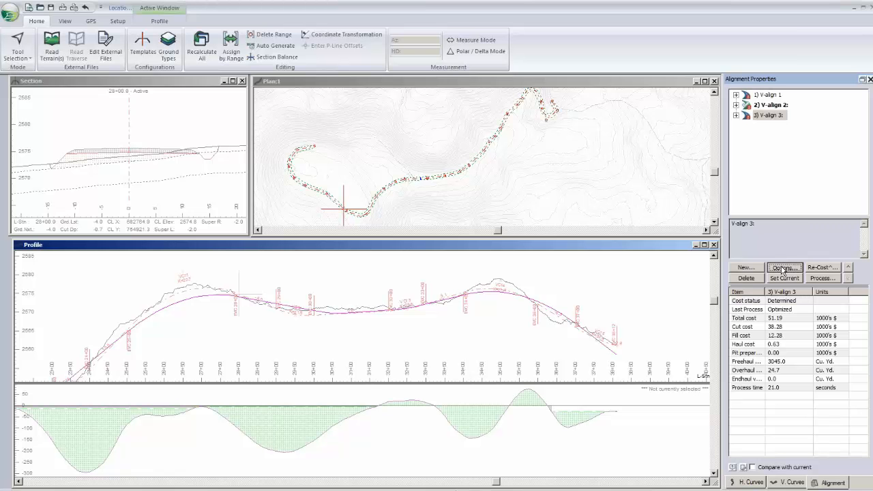
pyautogui.click(505, 386)
pyautogui.moveTo(531, 331); pyautogui.dragTo(542, 327, button='middle')
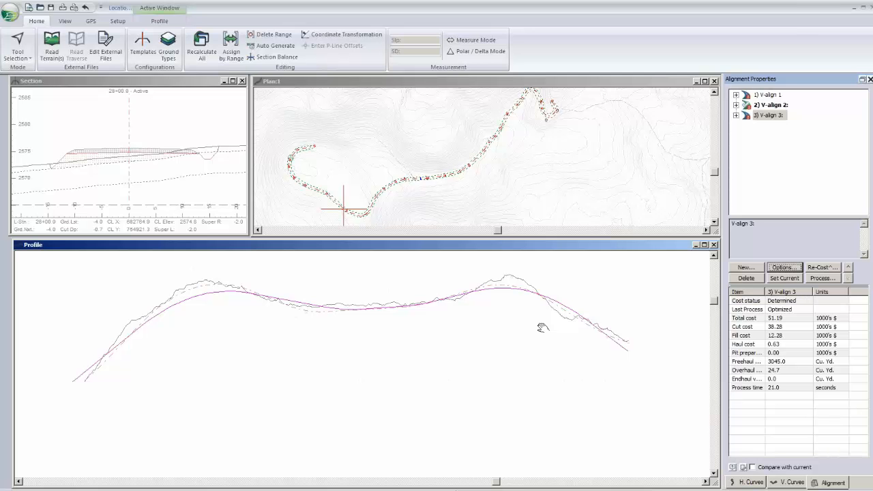
pyautogui.moveTo(543, 327); pyautogui.dragTo(565, 321, button='middle')
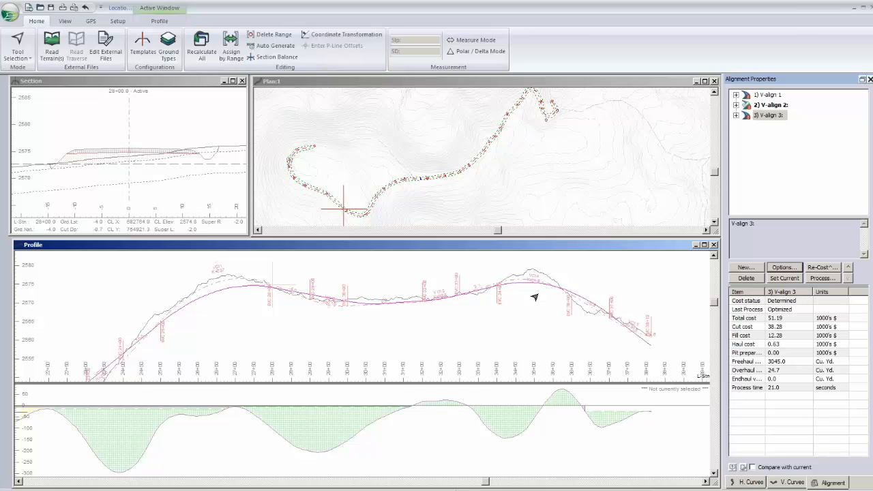
pyautogui.moveTo(535, 297); pyautogui.dragTo(500, 314, button='middle')
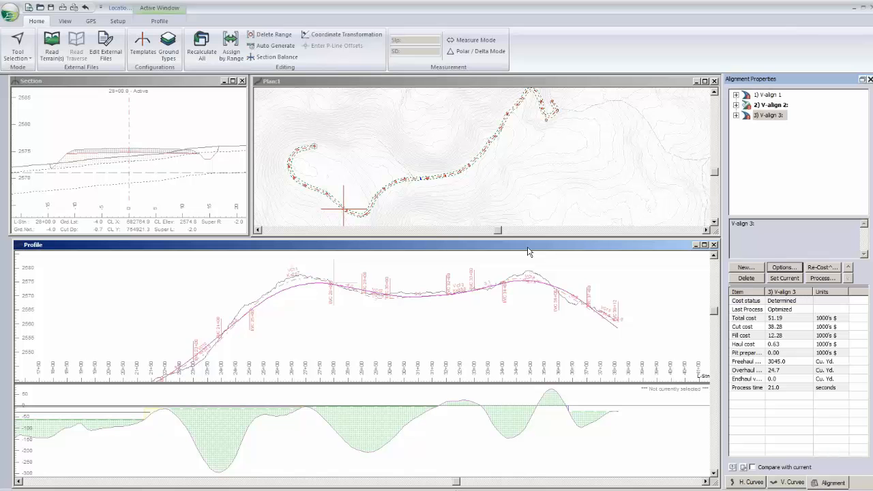
pyautogui.moveTo(274, 322); pyautogui.dragTo(359, 283, button='middle')
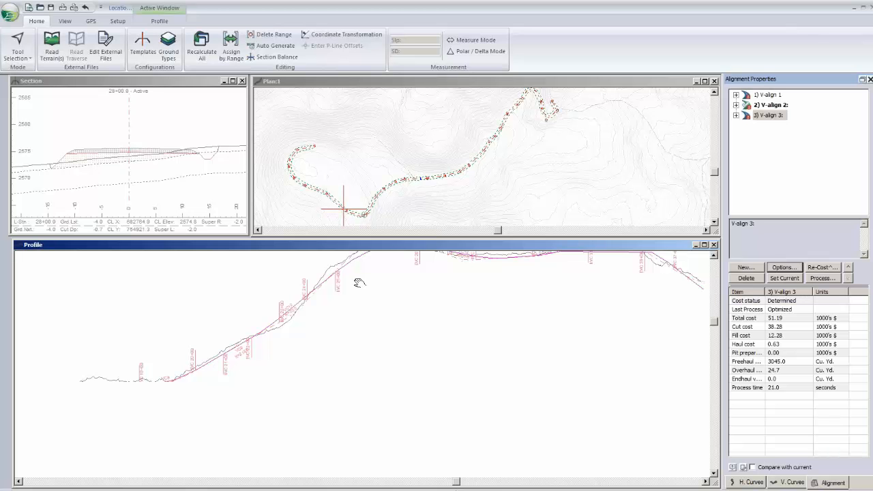
pyautogui.moveTo(360, 283); pyautogui.dragTo(365, 288, button='middle')
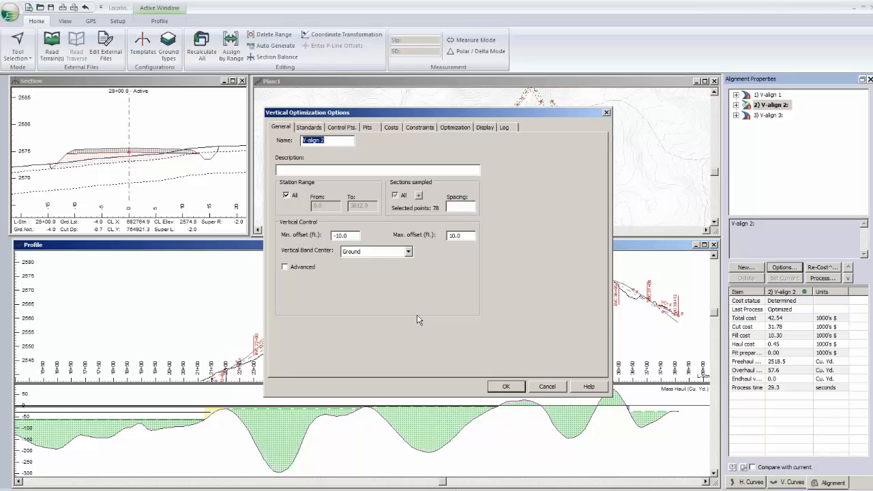
# - Review the excavation, embankment and quality settings of the Fractured Rock and Solid Rock ground types in V-align 2's earthwork costs
pyautogui.click(391, 128)
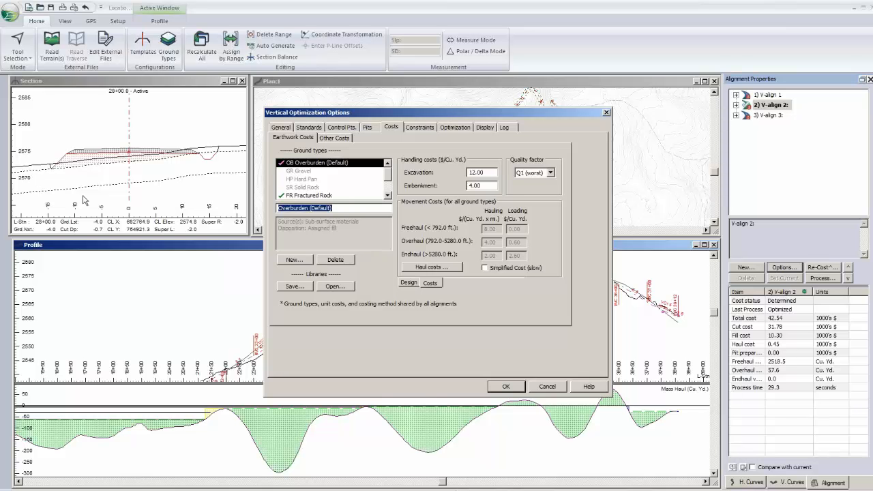
pyautogui.click(386, 196)
pyautogui.click(386, 196)
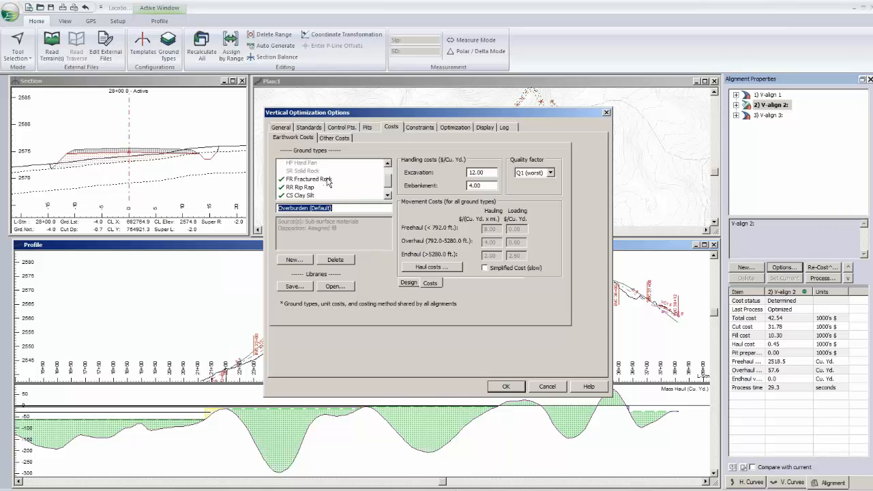
pyautogui.click(326, 179)
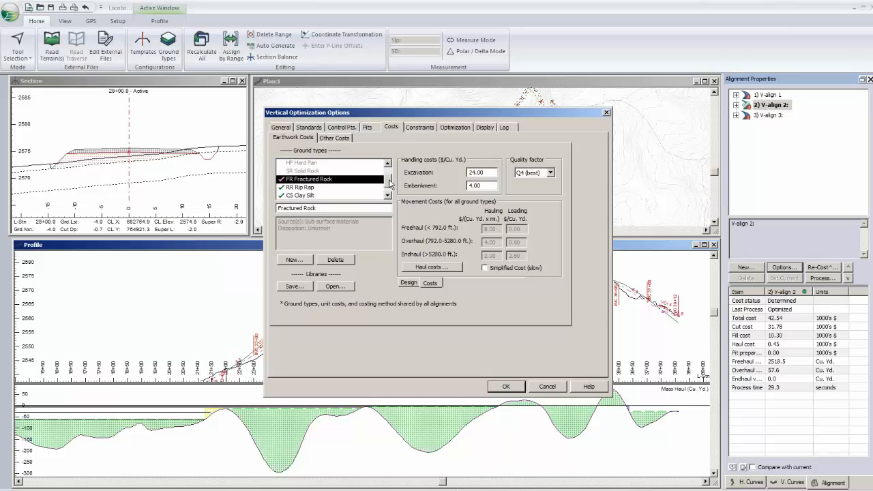
pyautogui.moveTo(389, 183); pyautogui.dragTo(391, 176)
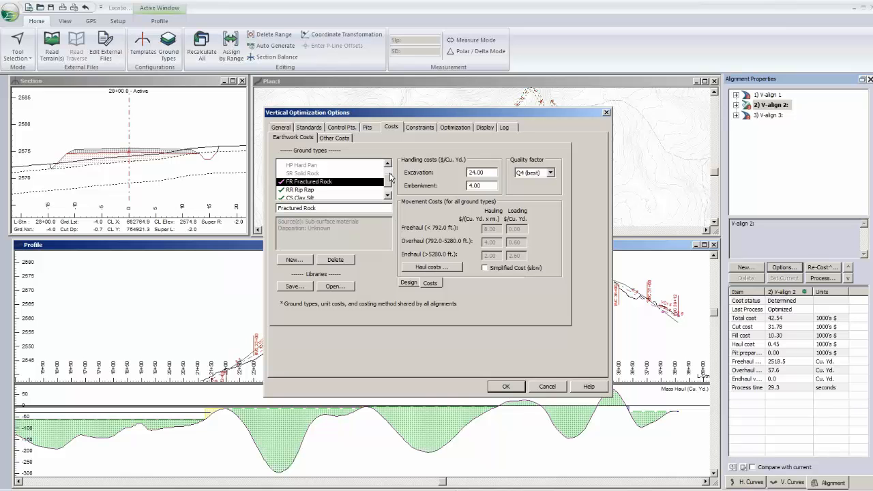
pyautogui.moveTo(391, 176); pyautogui.dragTo(390, 174)
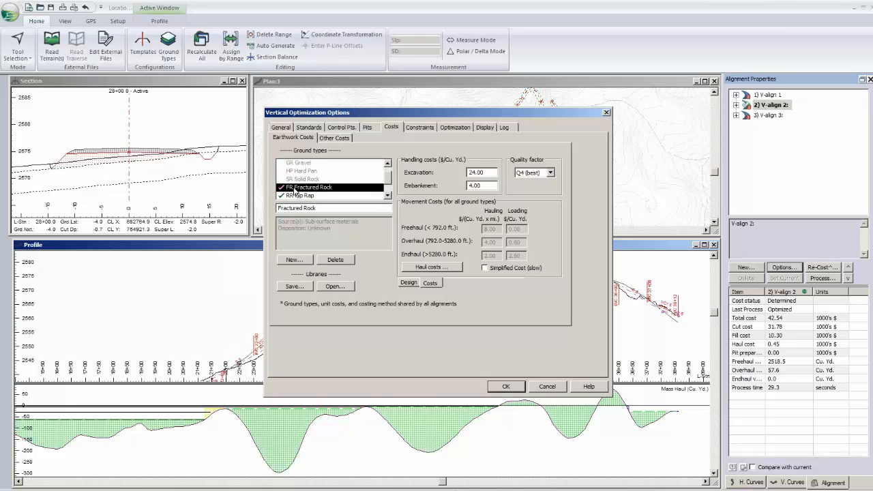
pyautogui.click(300, 179)
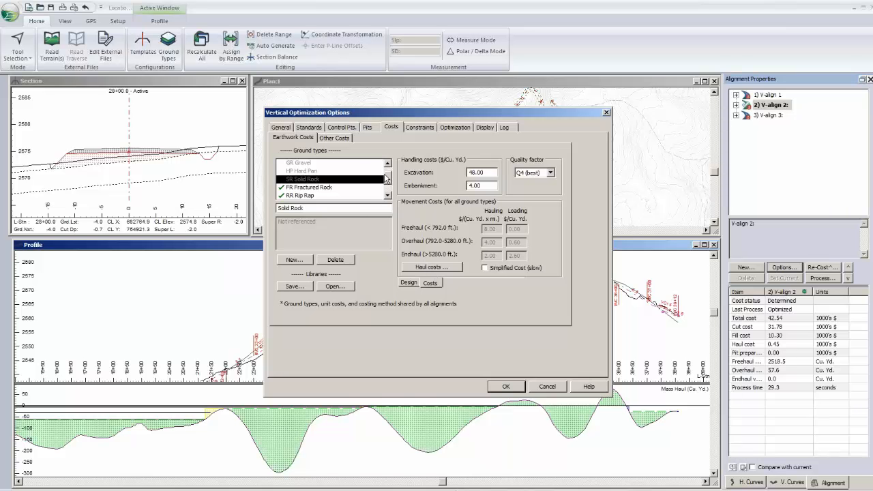
pyautogui.moveTo(386, 178); pyautogui.dragTo(387, 171)
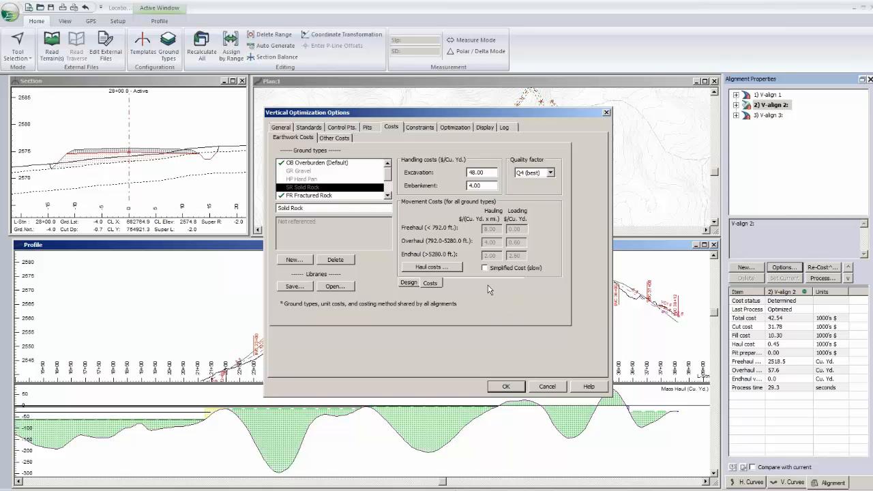
# - Check the freehaul, overhaul and endhaul unit costs, accept them, and update the distances in the mass haul diagram
pyautogui.click(434, 270)
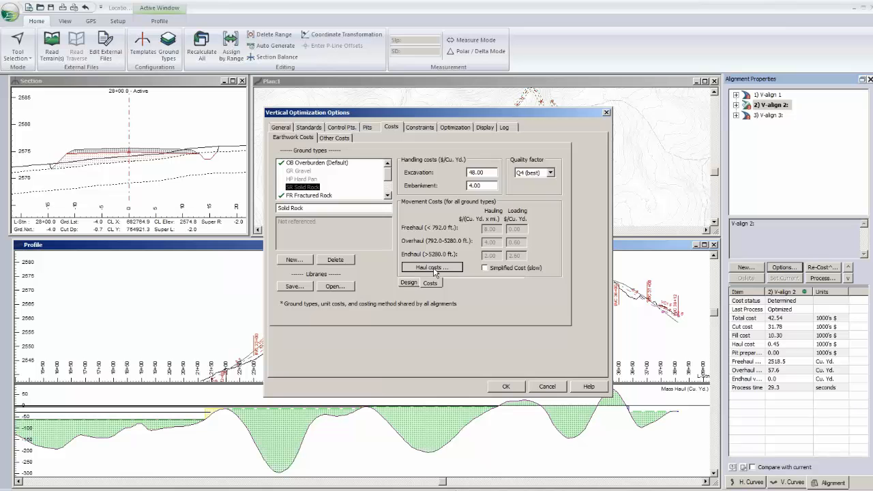
pyautogui.click(434, 269)
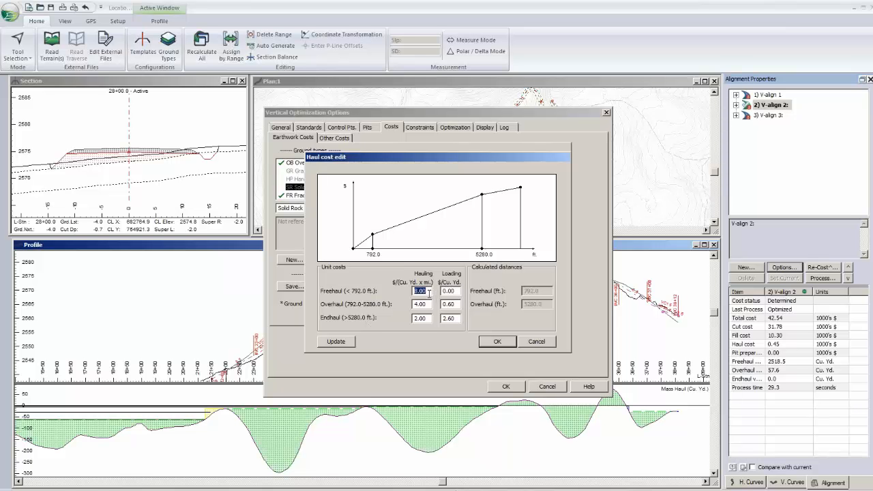
pyautogui.click(429, 293)
pyautogui.click(497, 343)
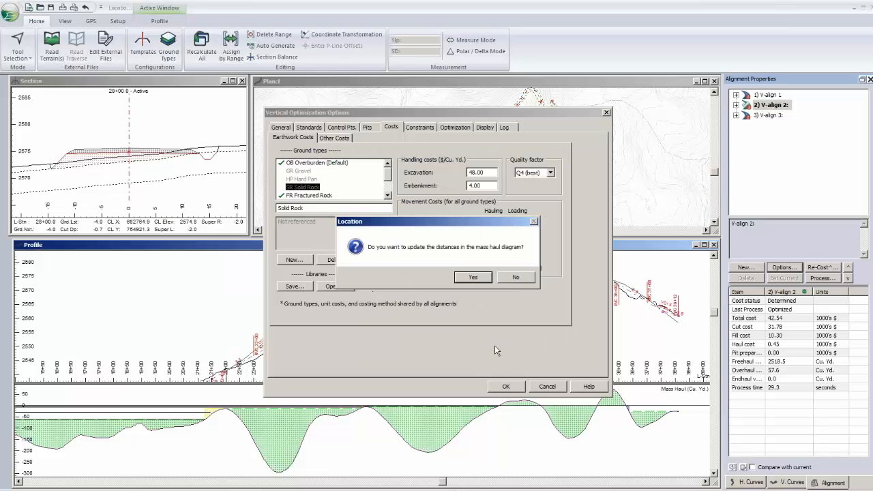
pyautogui.click(463, 281)
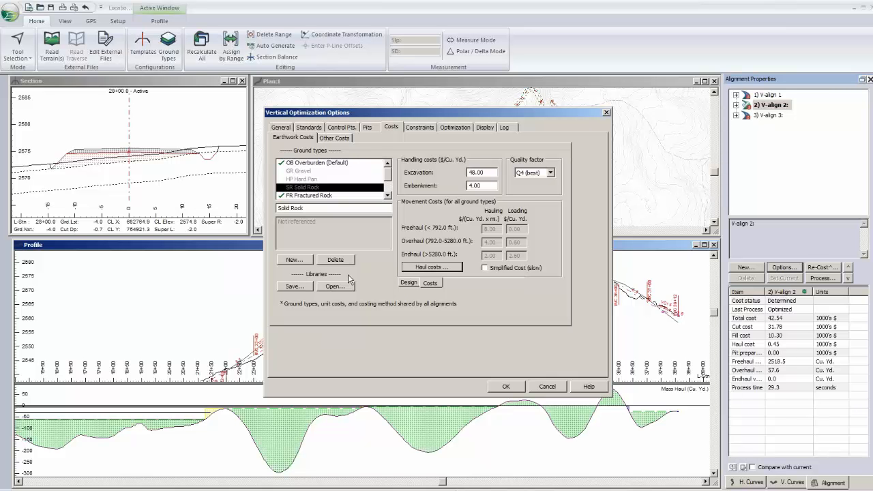
# - Check V-align 2's minimum and maximum vertical offsets and the vertical band center choices, leaving the optimization options without saving
pyautogui.click(282, 127)
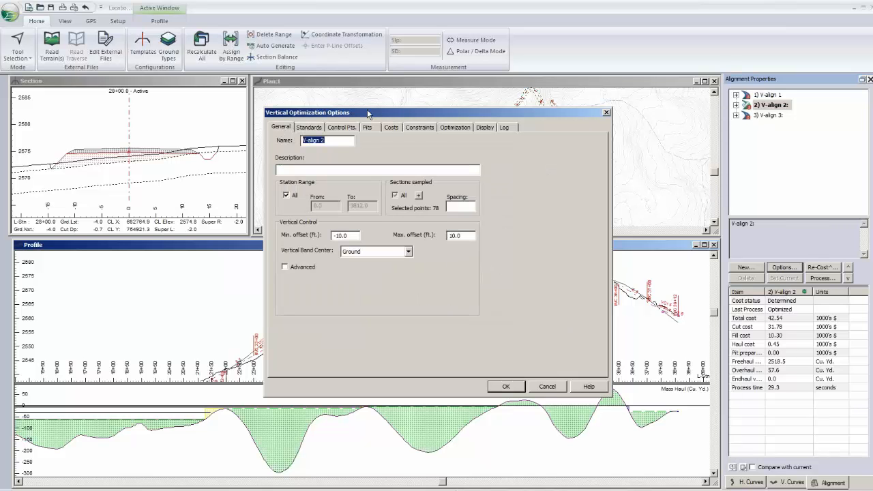
pyautogui.moveTo(368, 113); pyautogui.dragTo(652, 123)
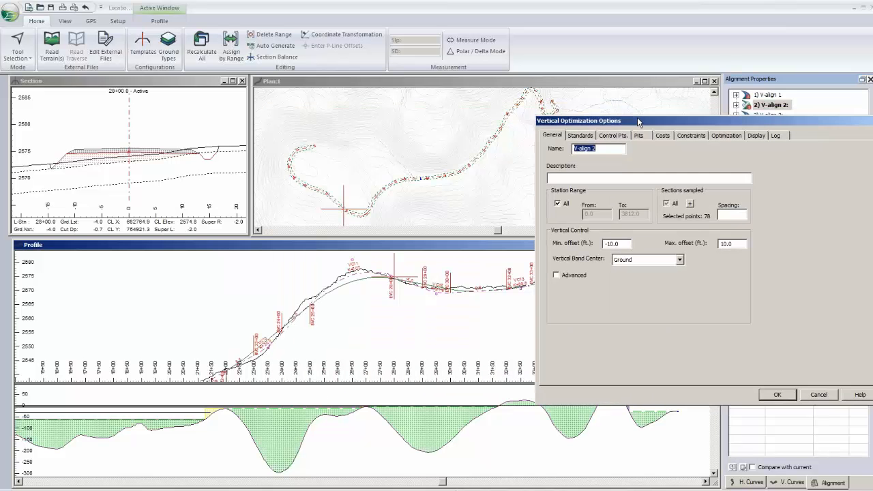
pyautogui.click(626, 246)
pyautogui.click(646, 260)
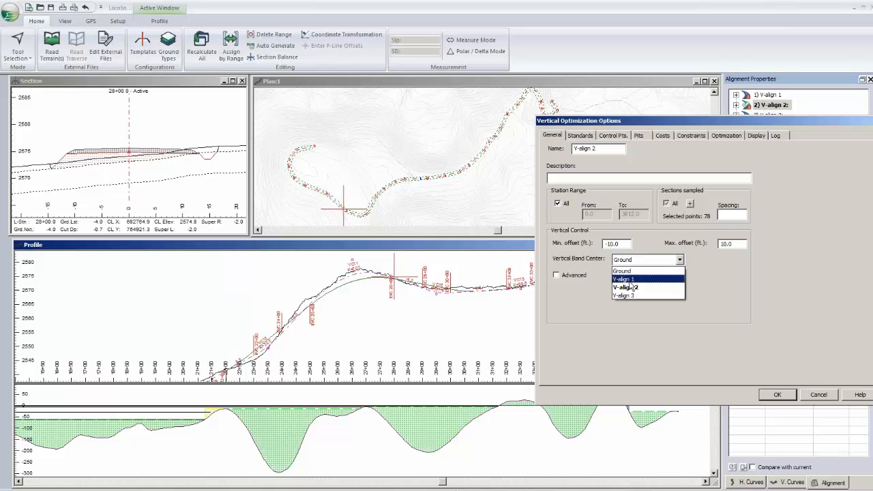
pyautogui.click(588, 355)
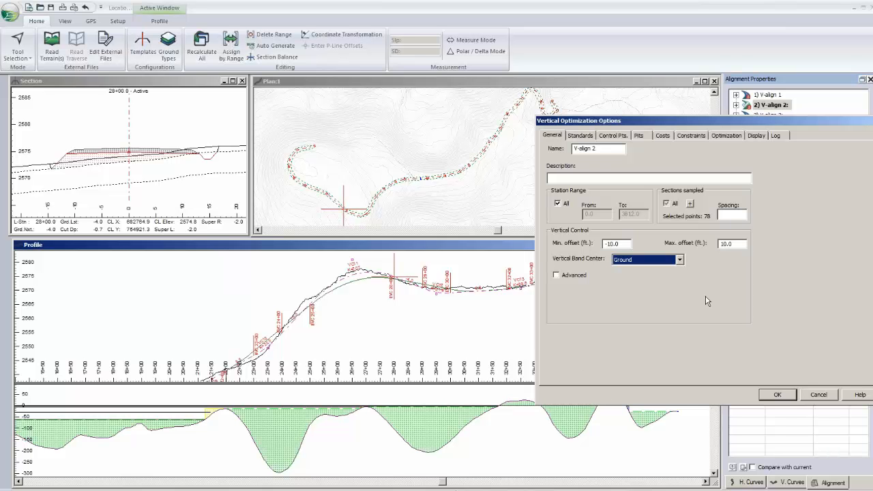
pyautogui.click(814, 396)
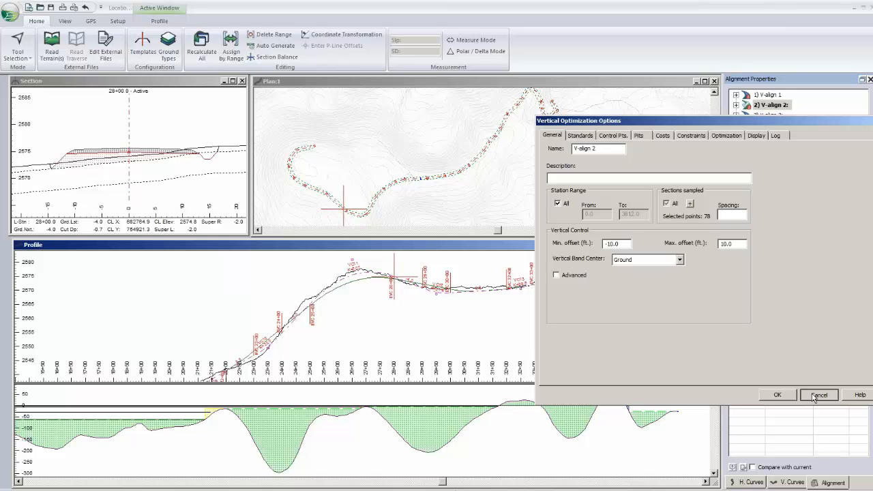
pyautogui.click(814, 396)
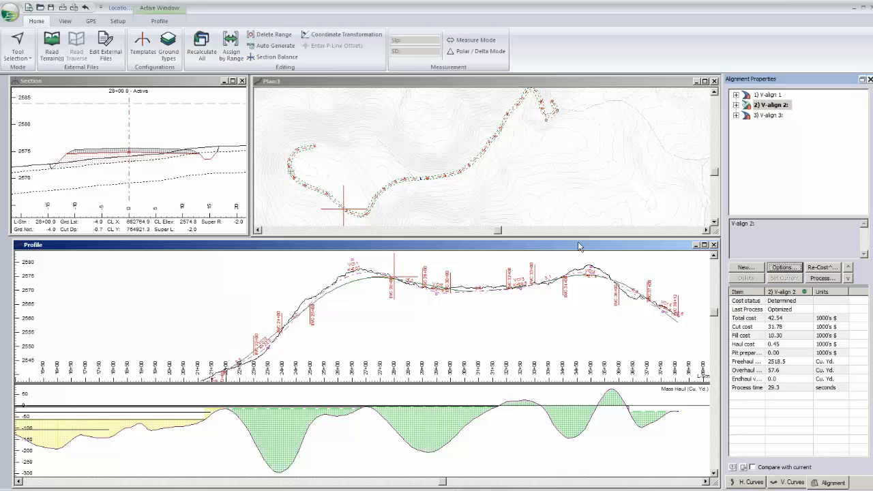
# - Enlarge the profile window upward and examine V-align 2's constraint band and station grade limits along the profile
pyautogui.moveTo(579, 241); pyautogui.dragTo(591, 156)
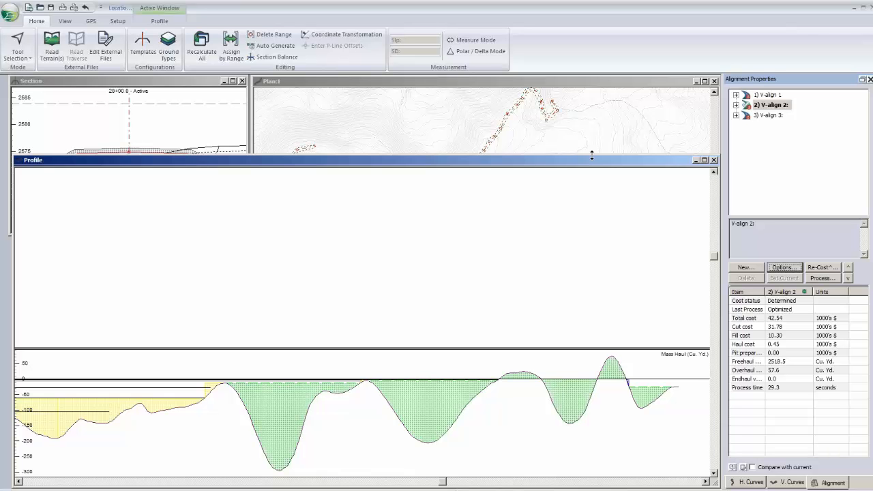
pyautogui.moveTo(592, 157); pyautogui.dragTo(591, 120)
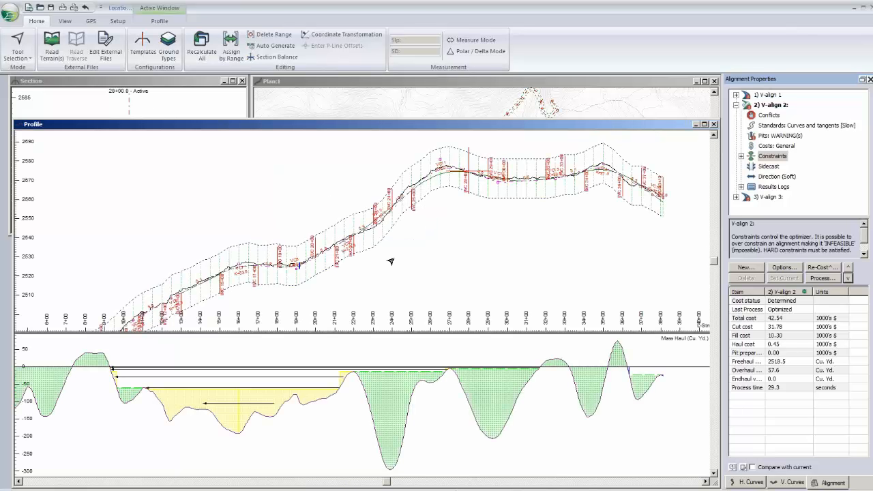
pyautogui.moveTo(431, 246); pyautogui.dragTo(354, 283, button='middle')
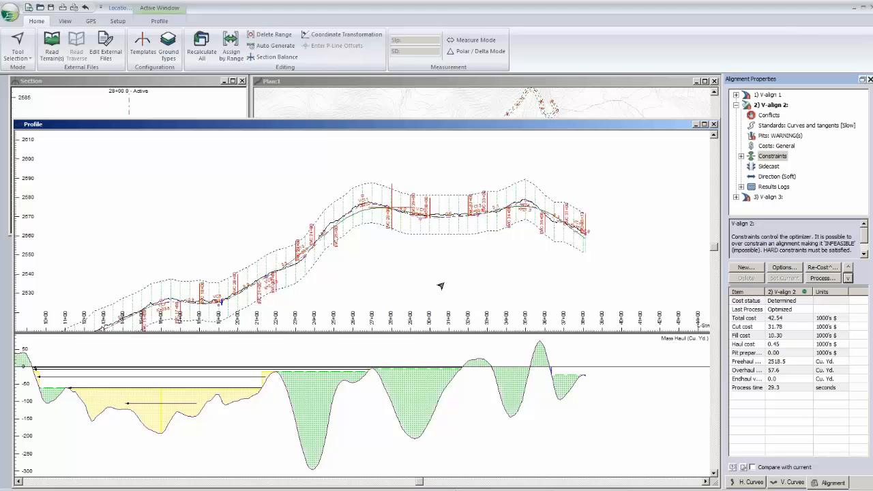
pyautogui.moveTo(440, 286); pyautogui.dragTo(391, 255, button='middle')
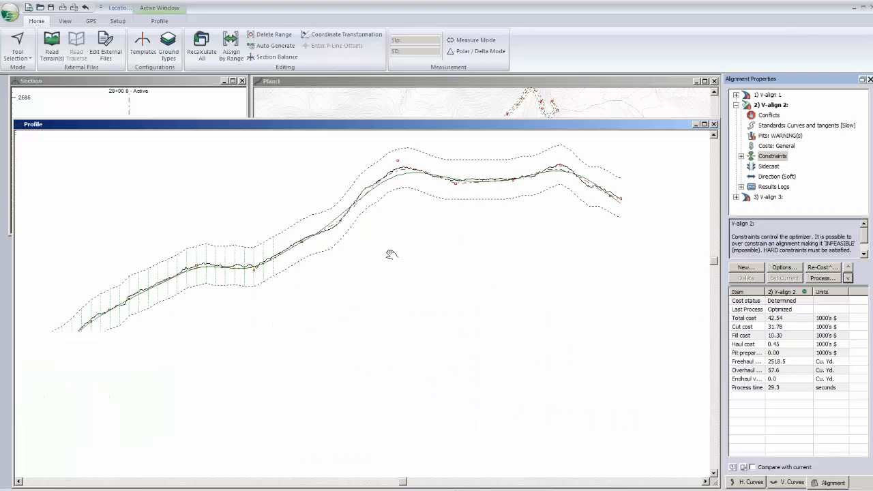
pyautogui.moveTo(391, 254); pyautogui.dragTo(398, 254, button='middle')
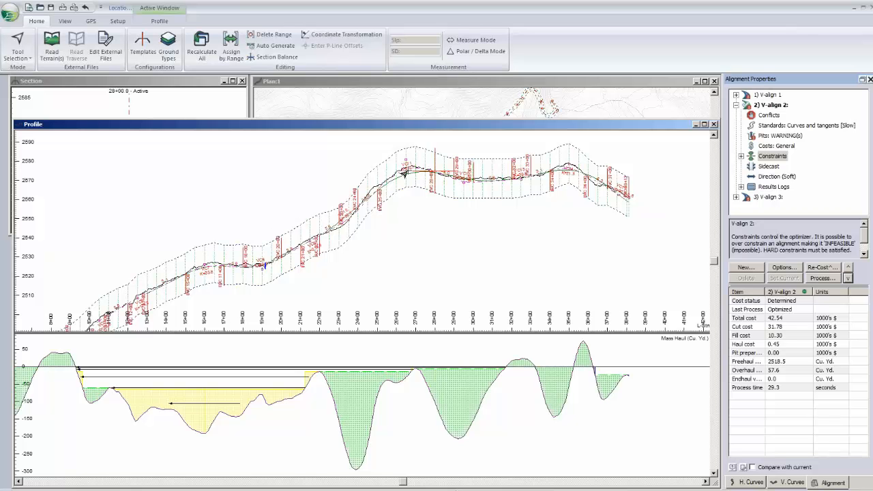
pyautogui.moveTo(403, 172)
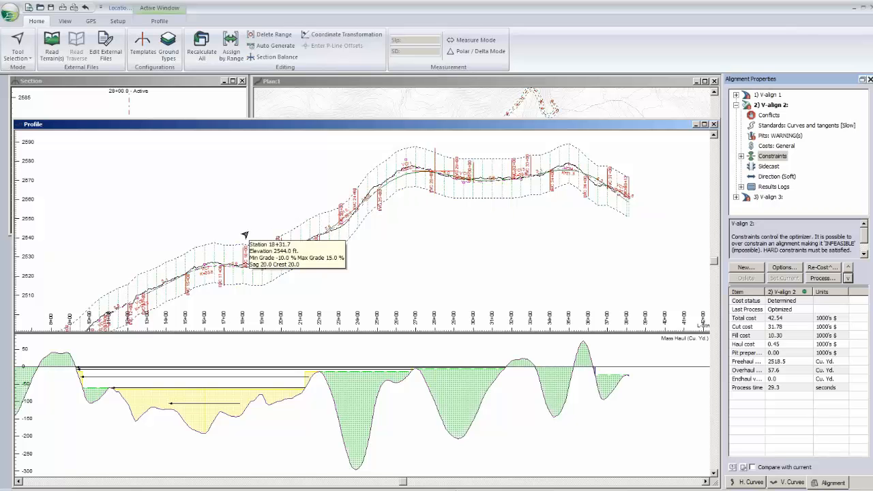
pyautogui.moveTo(240, 235)
pyautogui.mouseDown(button='middle')
pyautogui.moveTo(282, 222)
pyautogui.moveTo(269, 214)
pyautogui.mouseUp(button='middle')
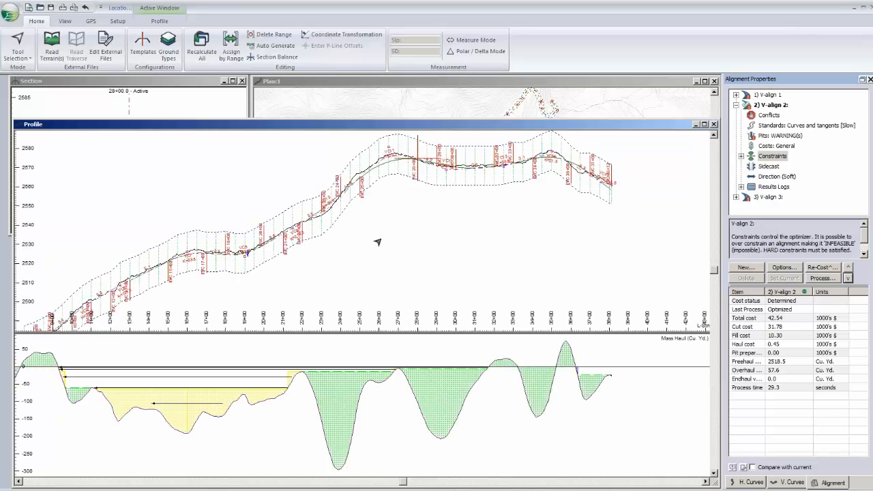
# - Check which point types V-align 2's optimization samples for its sections, leaving the point type selection without changes
pyautogui.moveTo(378, 242); pyautogui.dragTo(519, 231, button='middle')
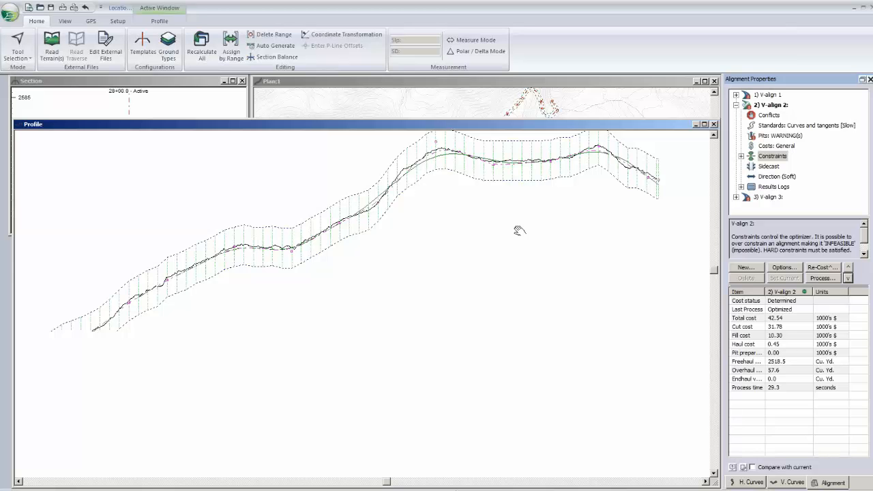
pyautogui.moveTo(519, 230); pyautogui.dragTo(519, 230, button='middle')
pyautogui.click(784, 268)
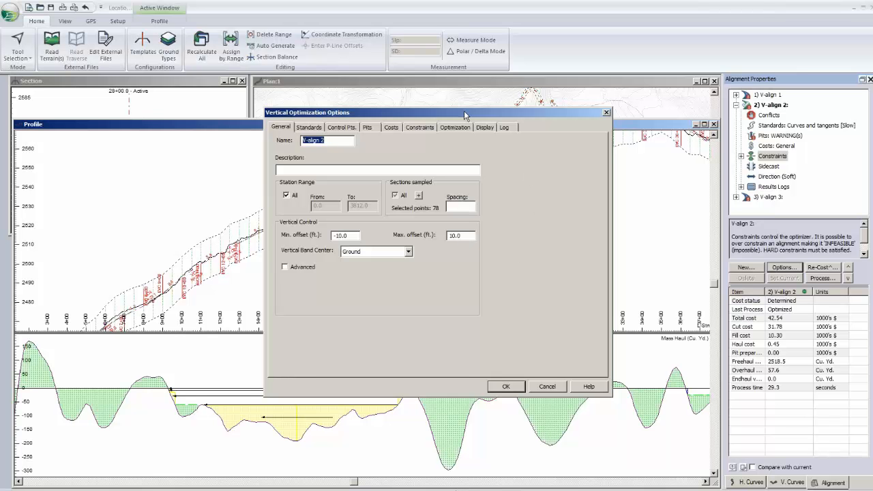
pyautogui.moveTo(463, 115); pyautogui.dragTo(505, 114)
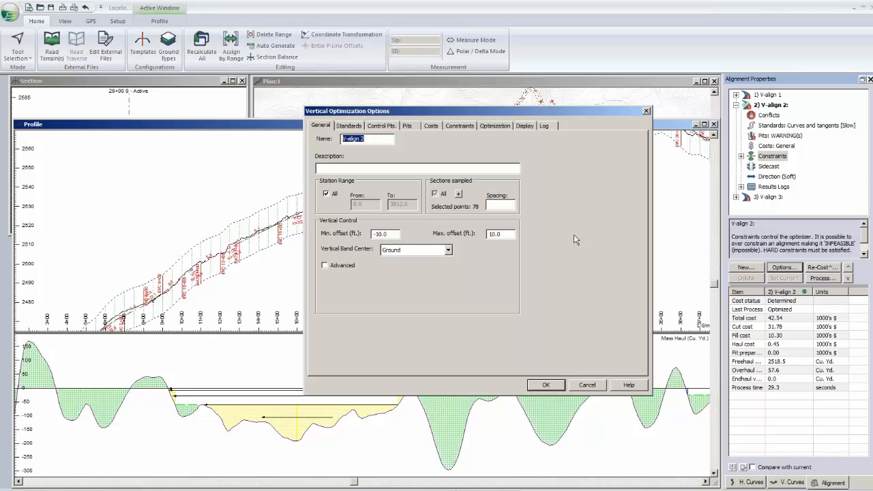
pyautogui.click(459, 194)
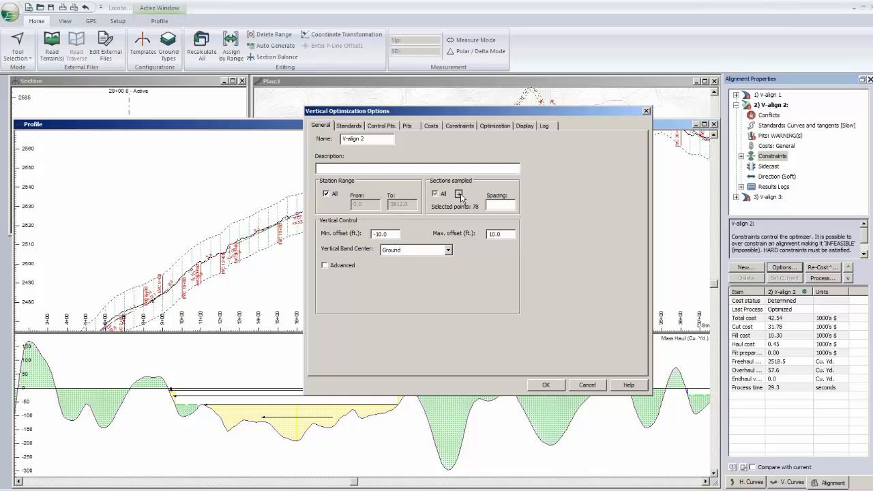
pyautogui.click(437, 272)
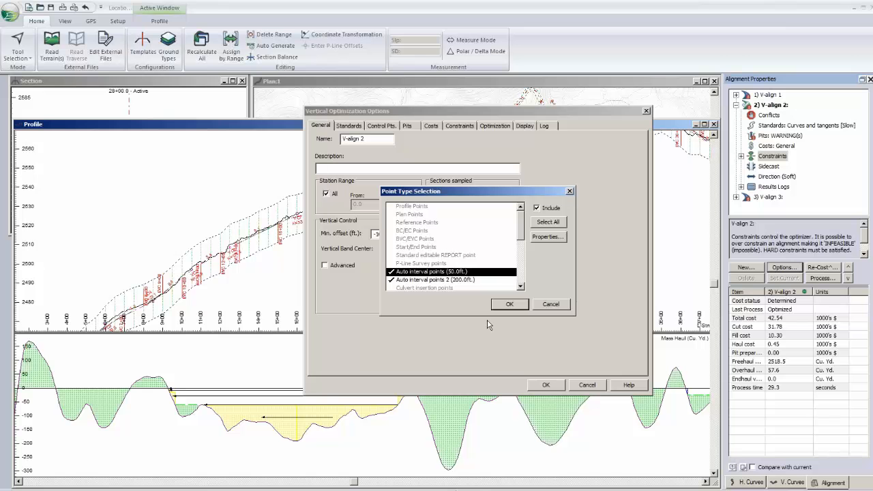
pyautogui.click(545, 306)
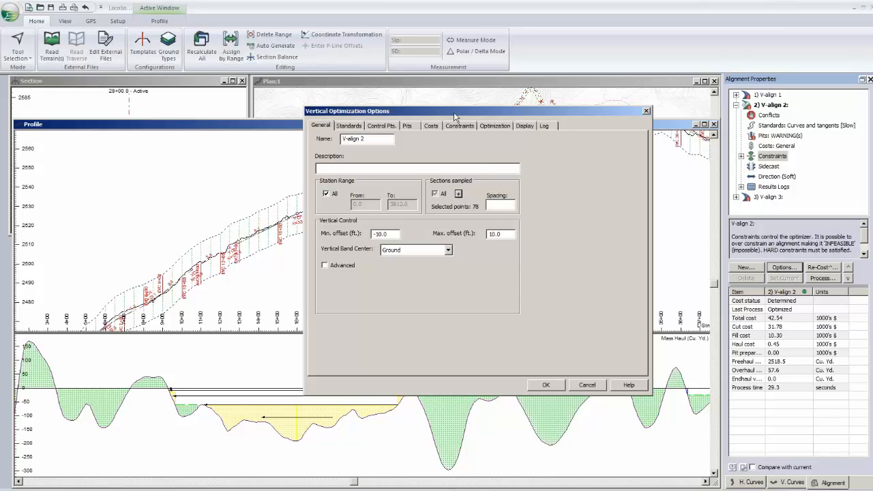
# - Review V-align 2's alignment standards, comparing the Polyline and Curves [Fast] specifications and their minimum length settings
pyautogui.moveTo(455, 111); pyautogui.dragTo(603, 107)
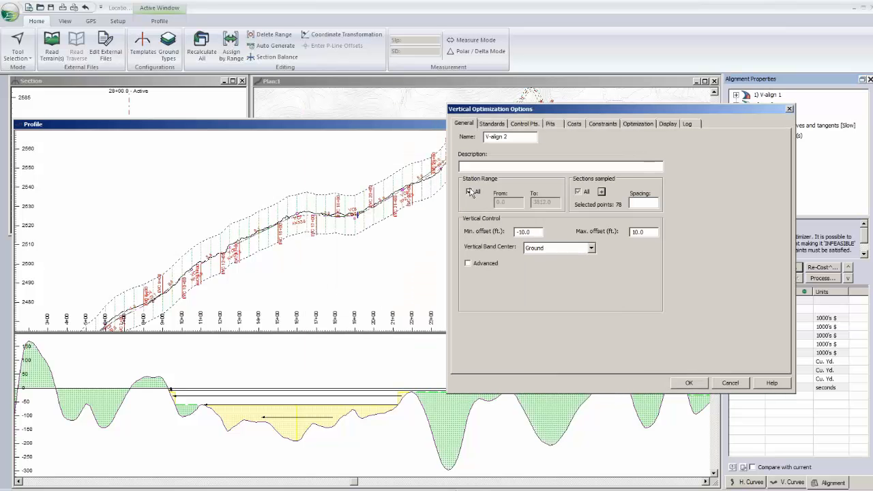
pyautogui.click(491, 126)
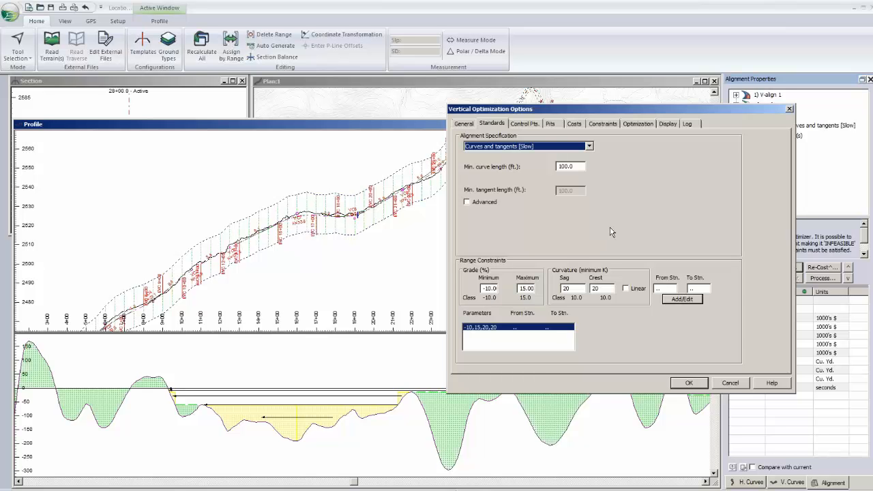
pyautogui.click(590, 146)
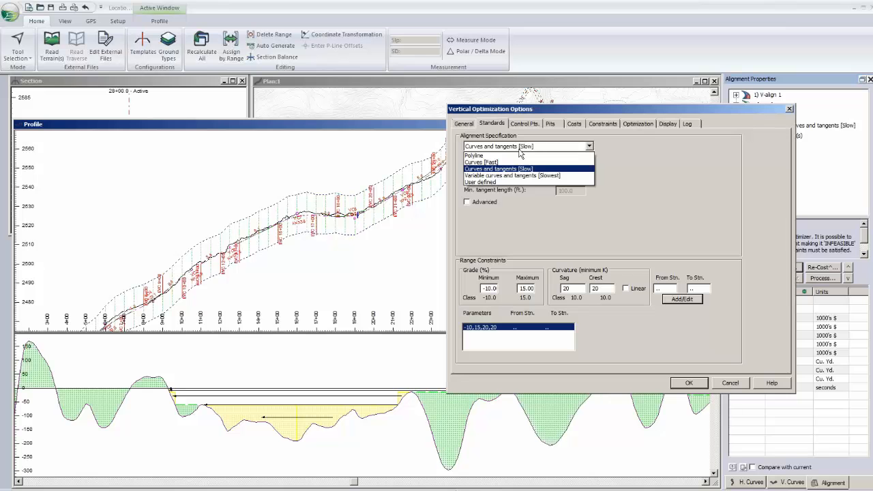
pyautogui.click(495, 155)
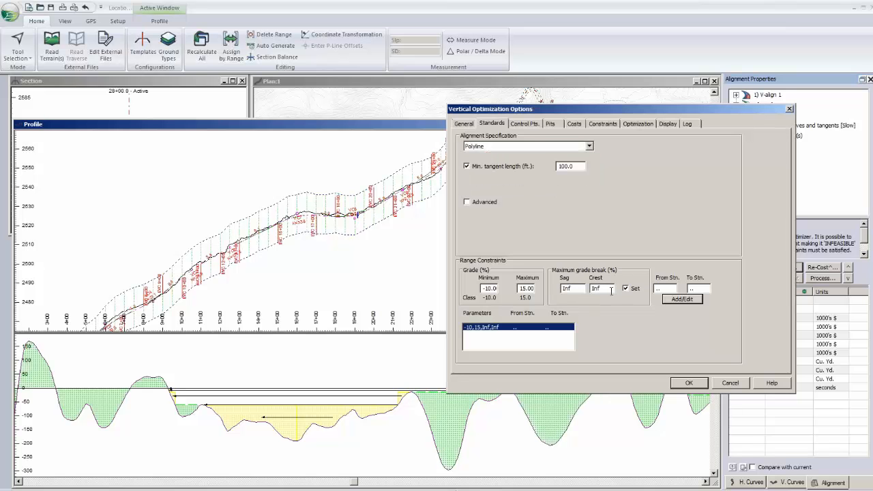
pyautogui.click(589, 145)
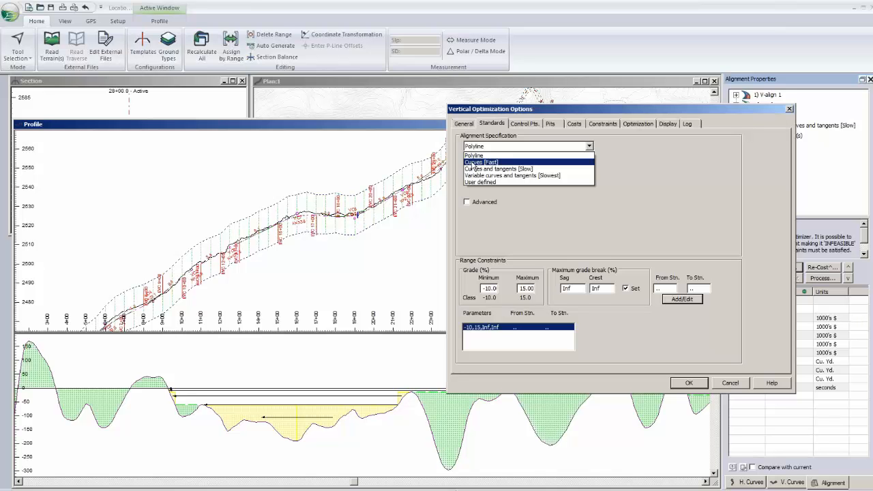
pyautogui.click(473, 162)
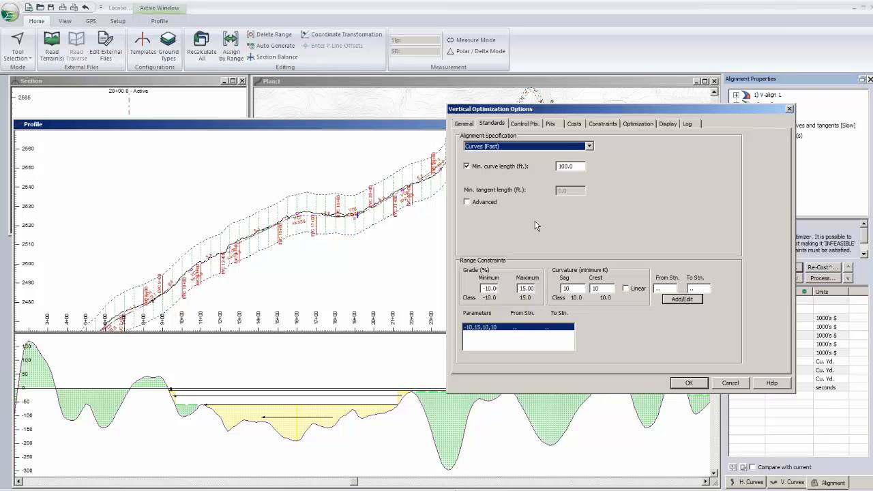
pyautogui.click(573, 166)
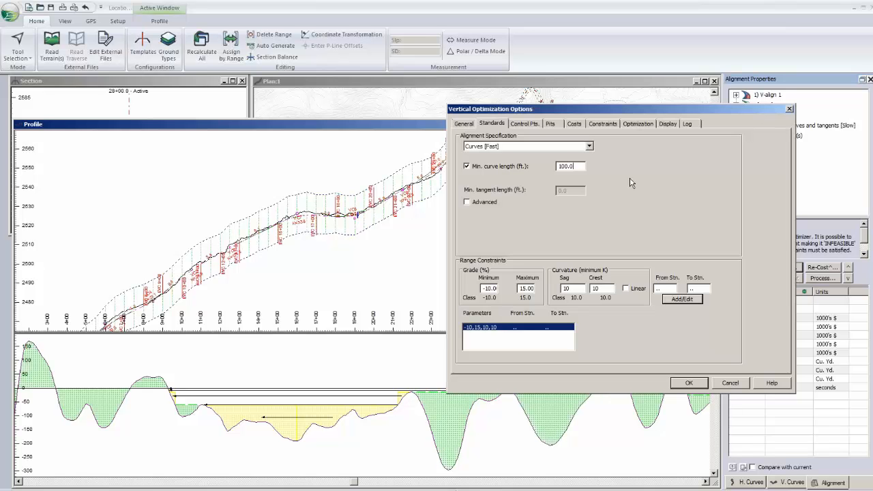
# - Compare the length and accuracy settings of the Curves and tangents [Slow] and Variable curves and tangents [Slowest] specifications
pyautogui.click(590, 146)
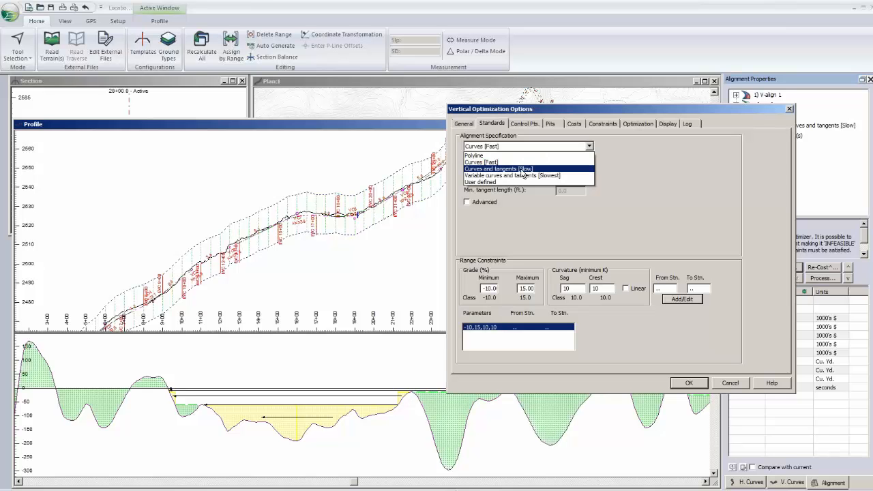
pyautogui.click(521, 169)
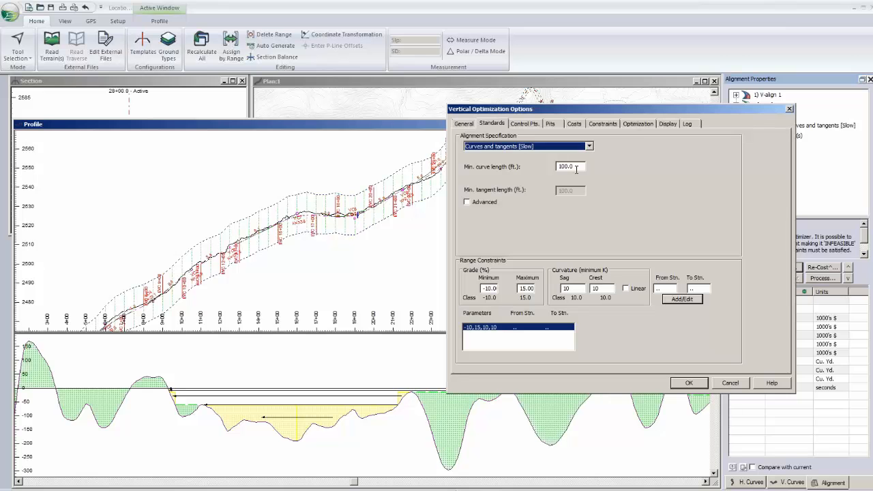
pyautogui.moveTo(576, 169); pyautogui.dragTo(557, 168)
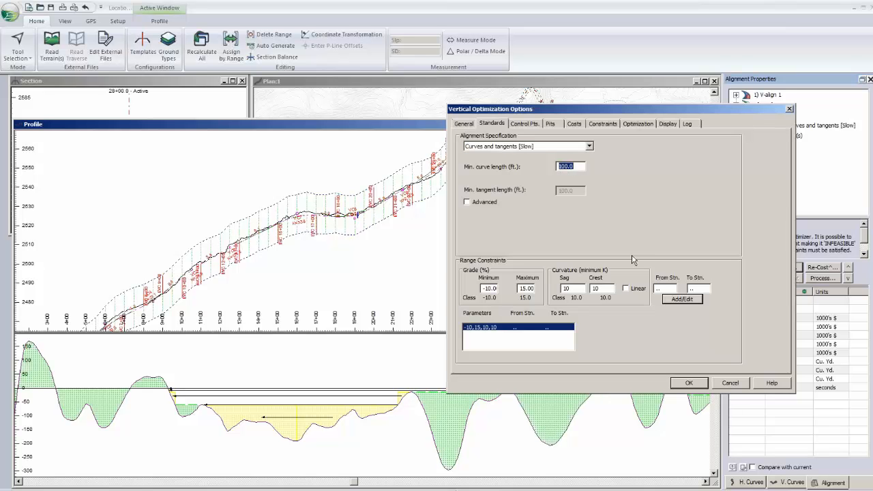
pyautogui.click(543, 148)
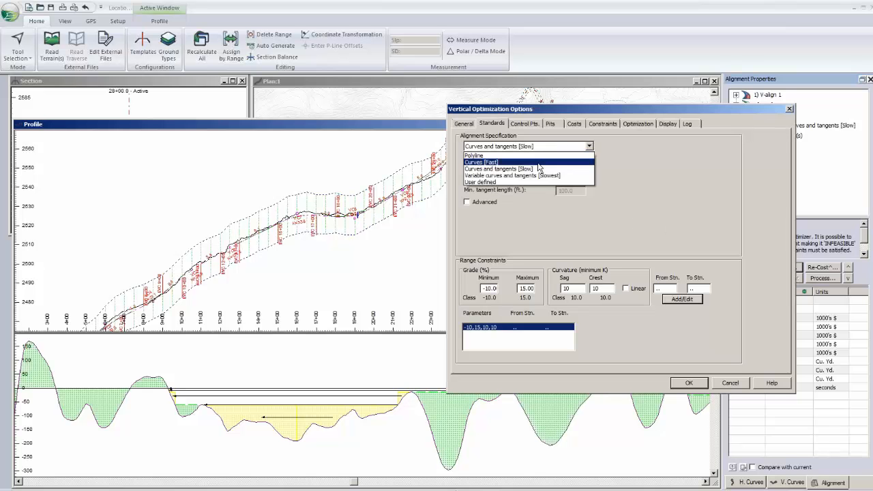
pyautogui.click(525, 176)
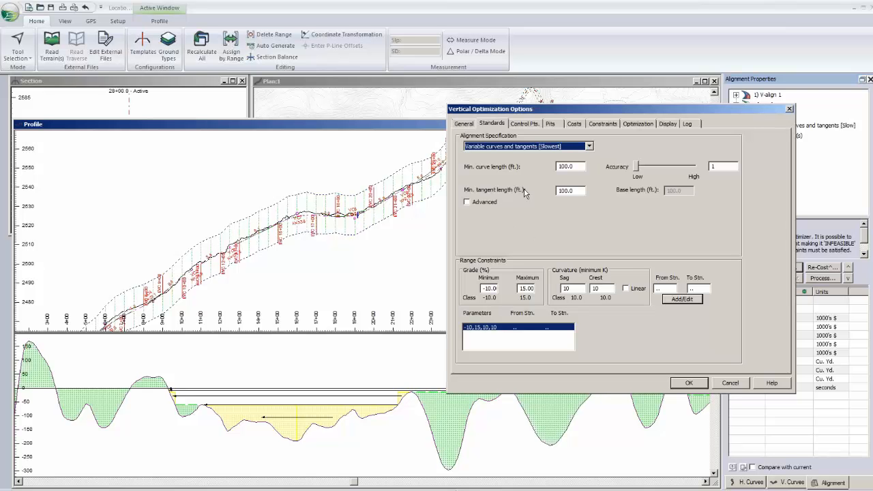
# - Inspect the User defined alignment specification with its reference alignment and range constraints, leaving the optimization options without saving
pyautogui.click(540, 147)
pyautogui.click(476, 183)
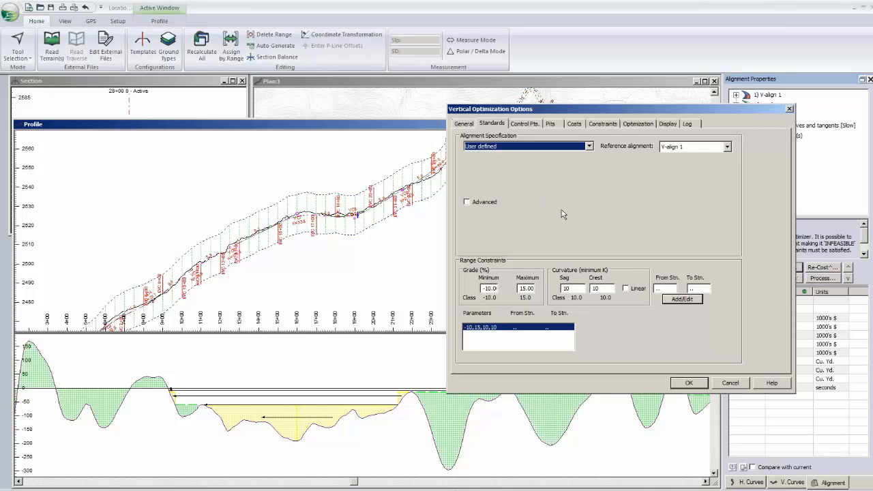
pyautogui.click(589, 146)
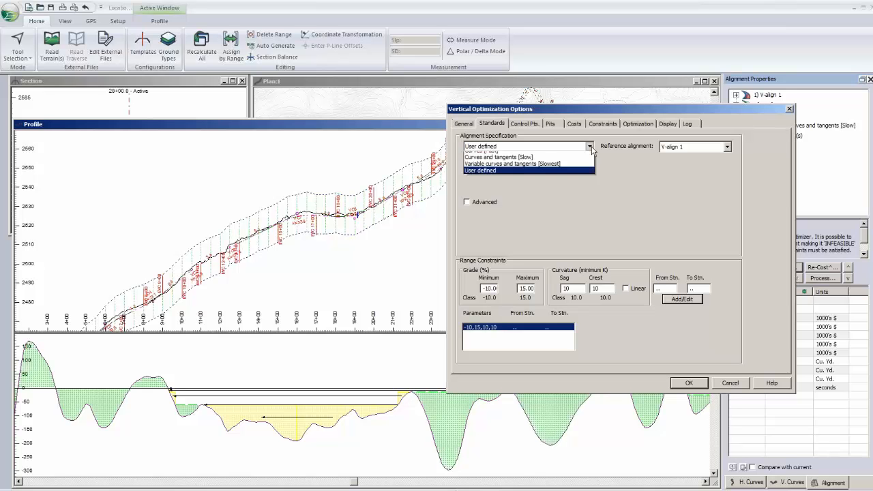
pyautogui.click(591, 149)
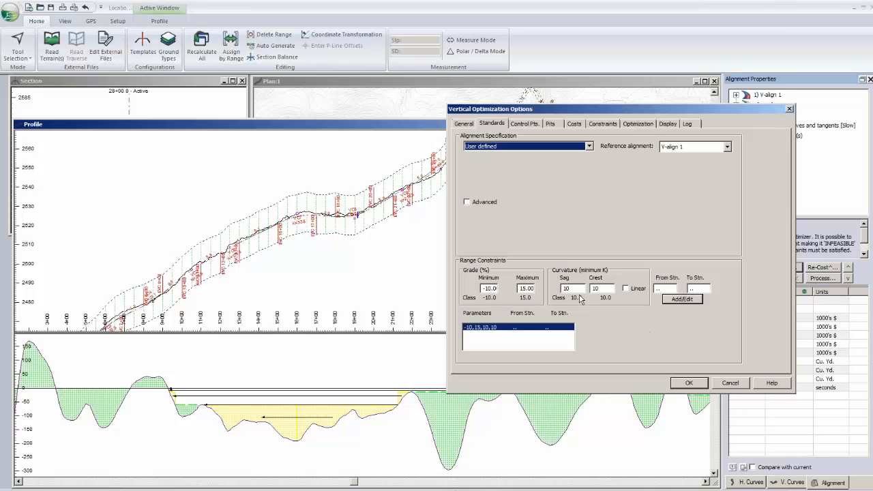
pyautogui.click(724, 383)
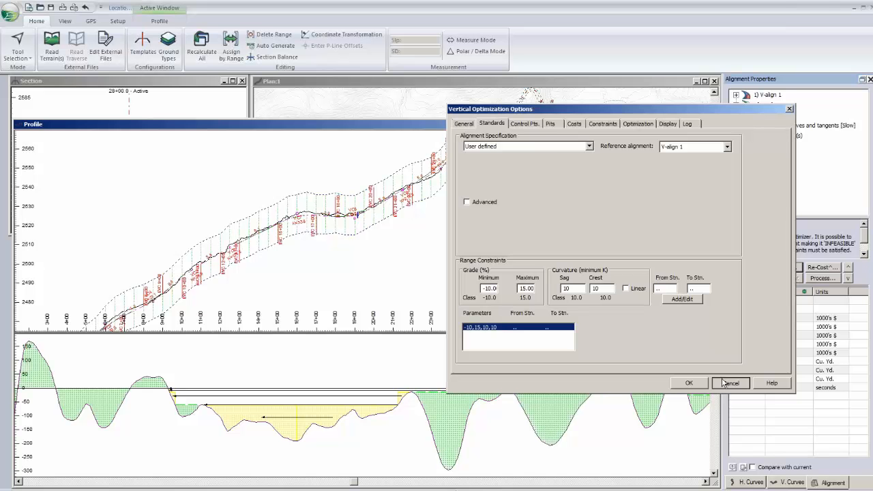
pyautogui.click(726, 384)
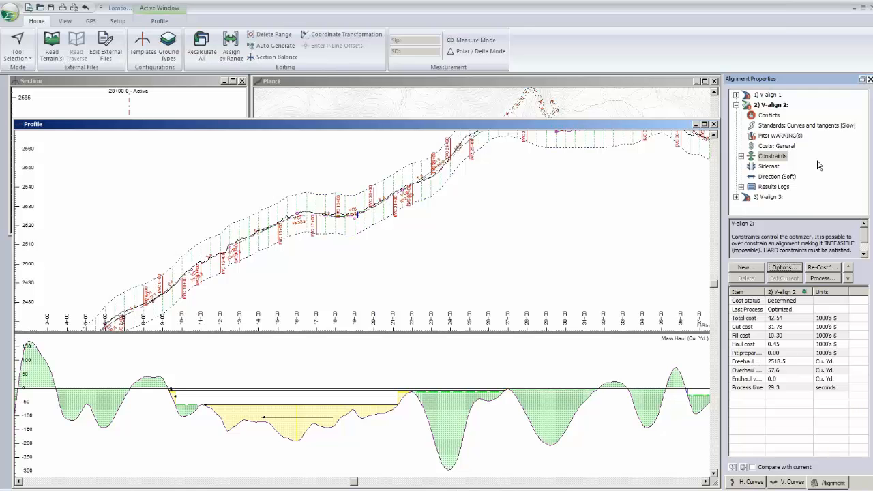
# - Try adding a control point at the start of the alignment for V-align 2, and discard it
pyautogui.click(784, 266)
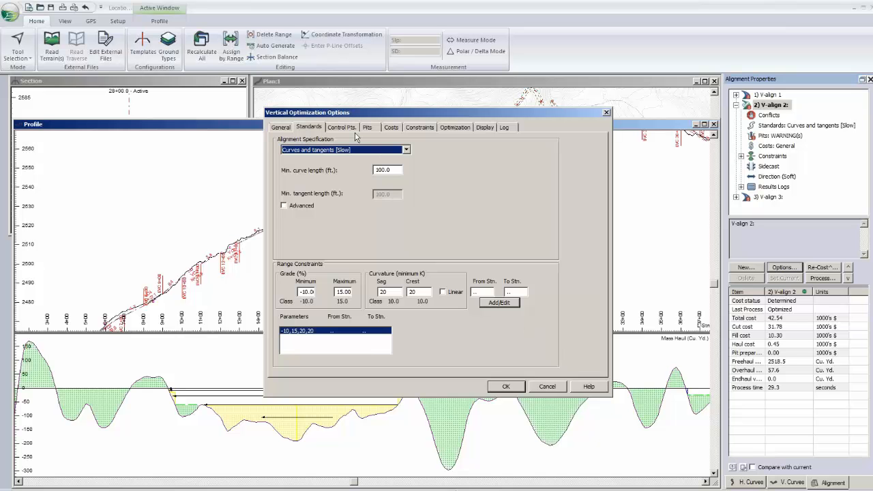
pyautogui.click(343, 128)
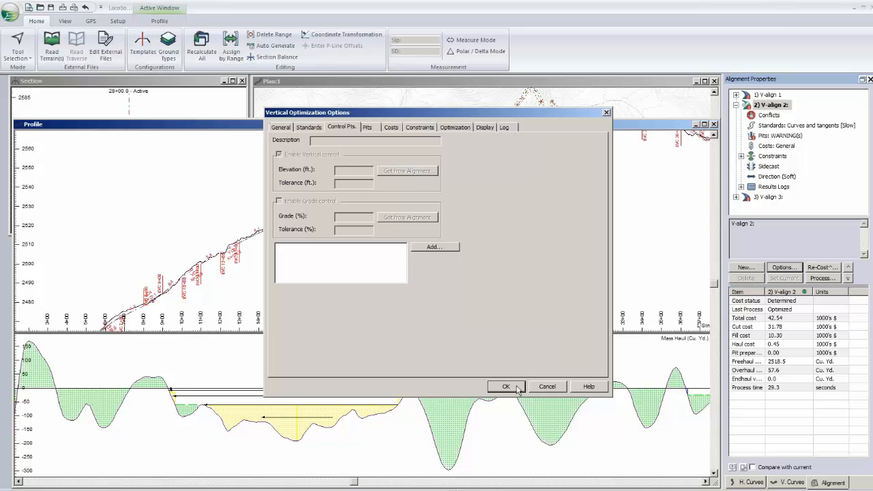
pyautogui.click(430, 248)
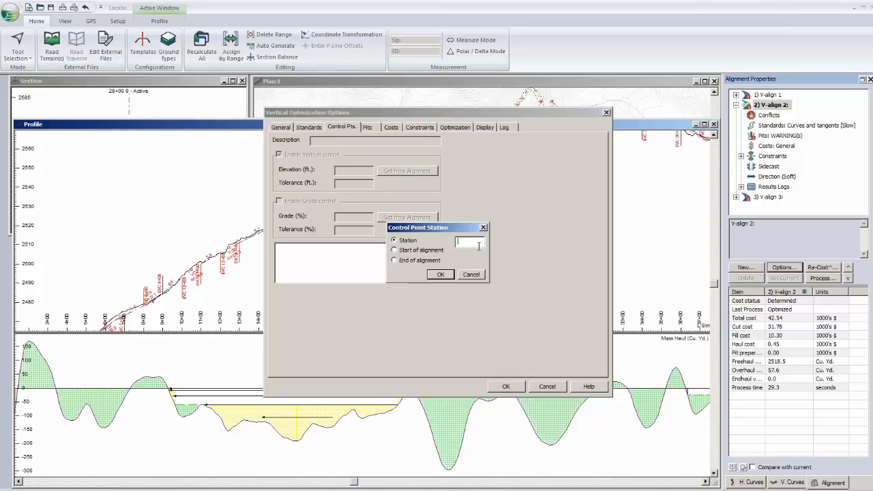
pyautogui.click(427, 252)
pyautogui.click(441, 275)
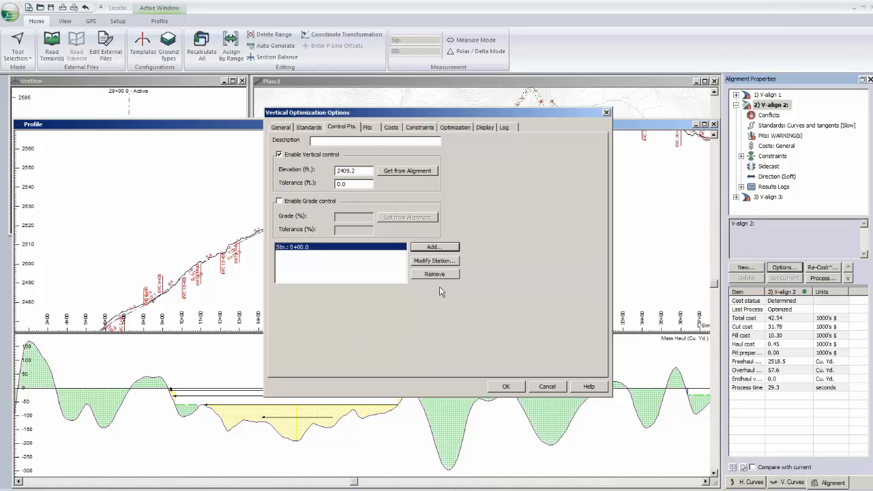
pyautogui.click(547, 387)
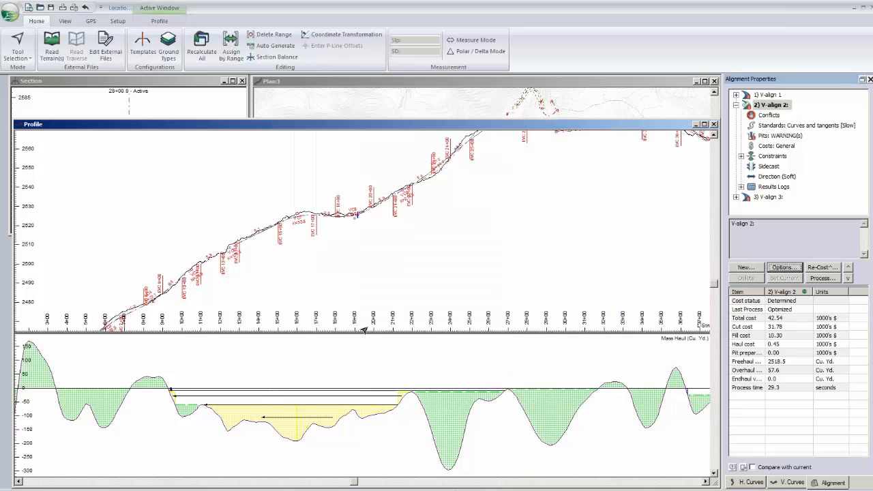
# - Measure the vertical clearance above the blue ellipse on the profile near station 19+15
pyautogui.moveTo(329, 283); pyautogui.dragTo(363, 260, button='middle')
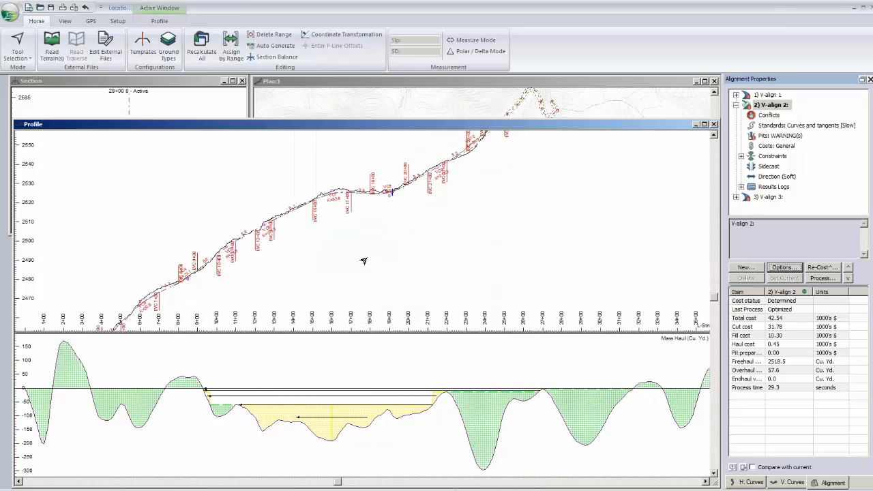
pyautogui.scroll(3, 364, 261)
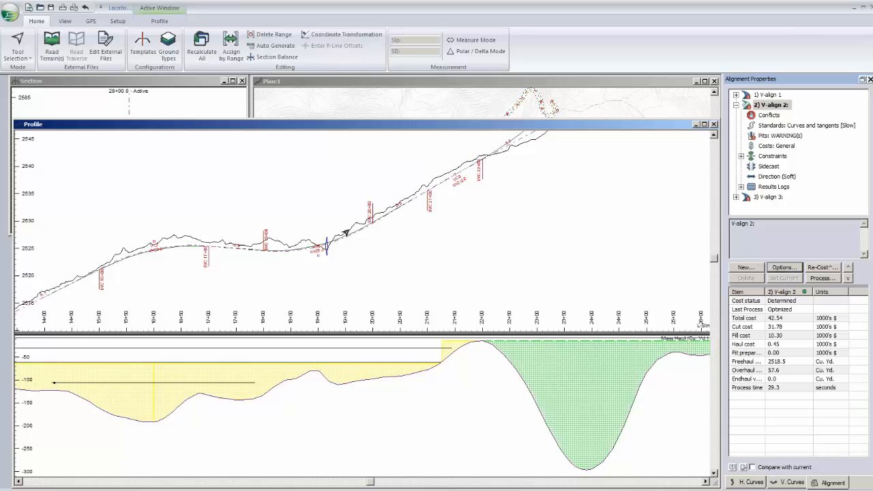
pyautogui.scroll(3, 346, 232)
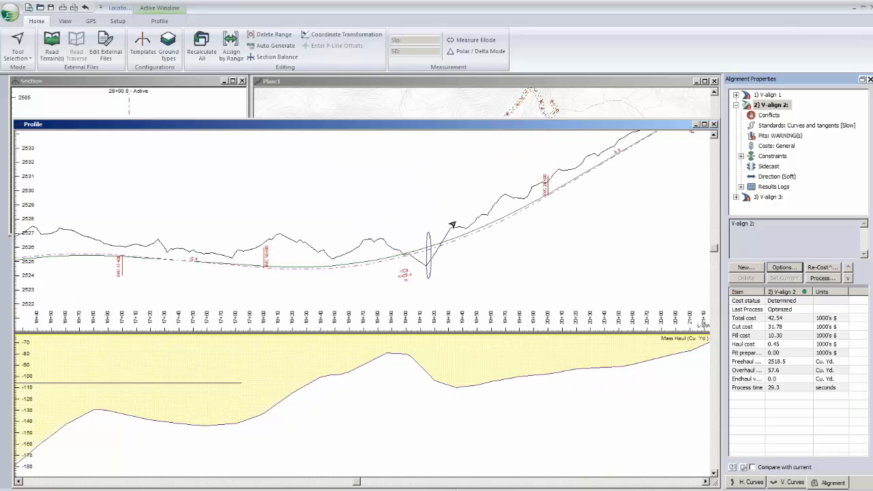
pyautogui.scroll(2, 437, 232)
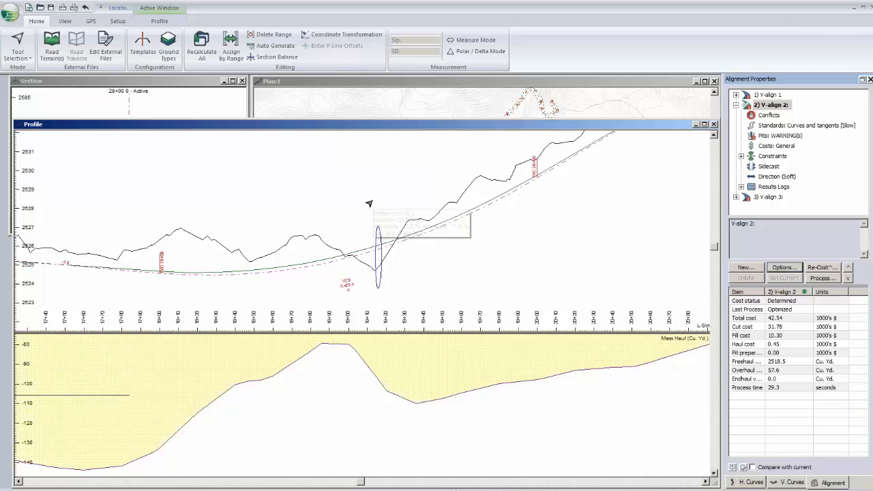
pyautogui.moveTo(370, 204)
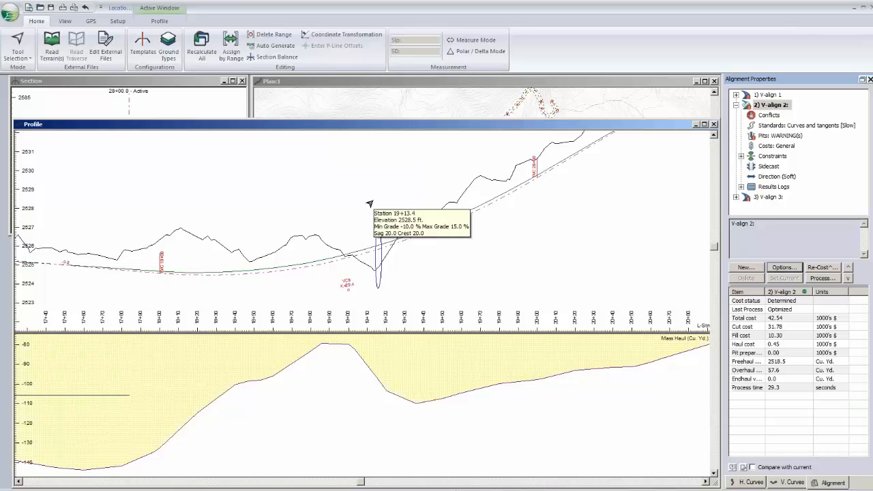
pyautogui.scroll(1, 370, 203)
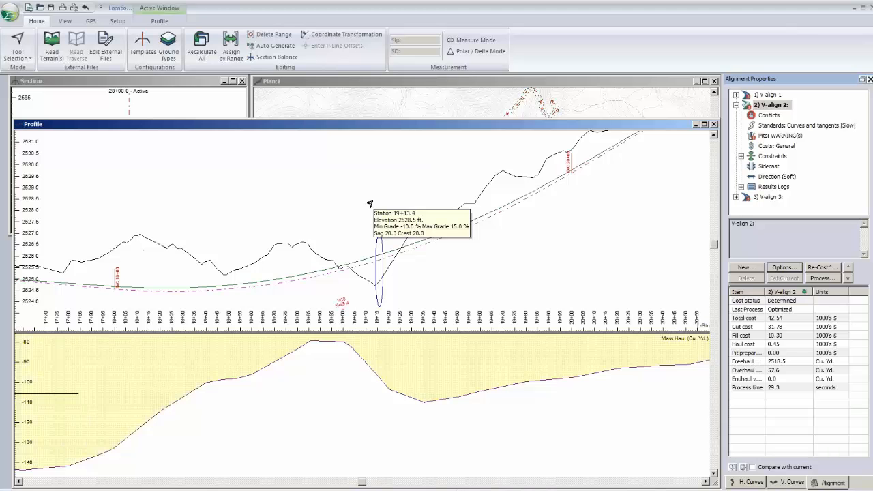
pyautogui.scroll(1, 370, 204)
pyautogui.rightClick(376, 198)
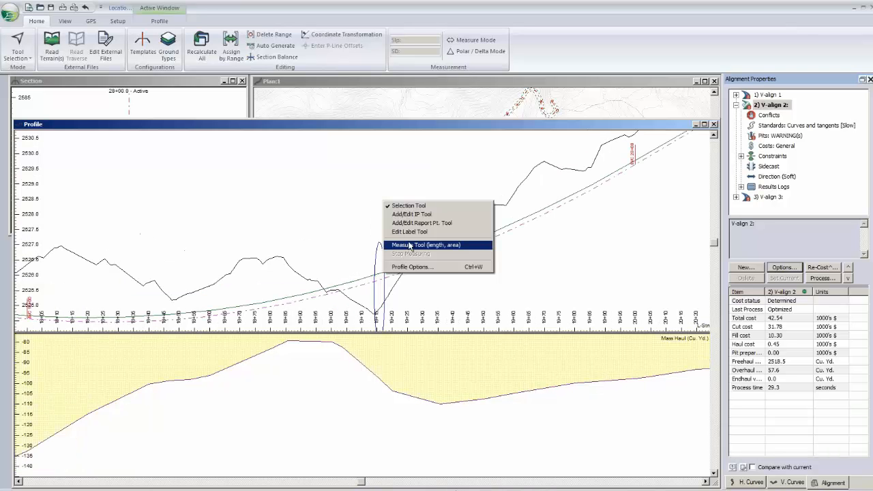
pyautogui.click(385, 243)
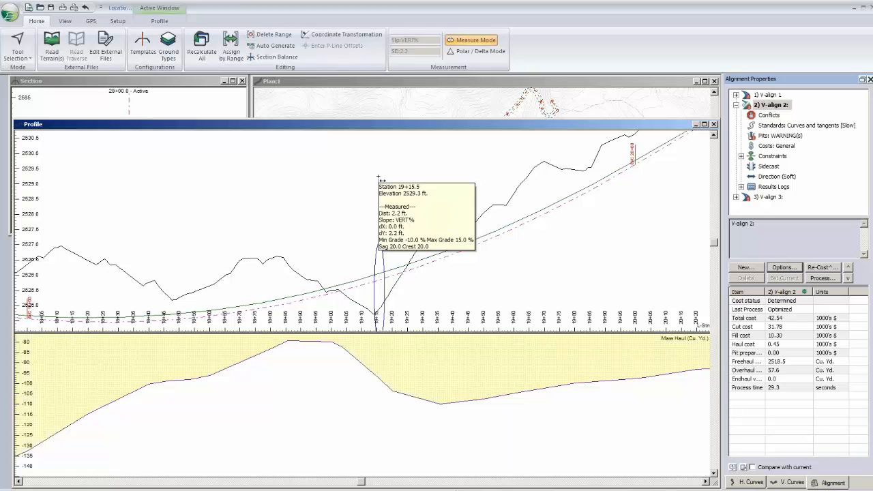
pyautogui.press('Escape')
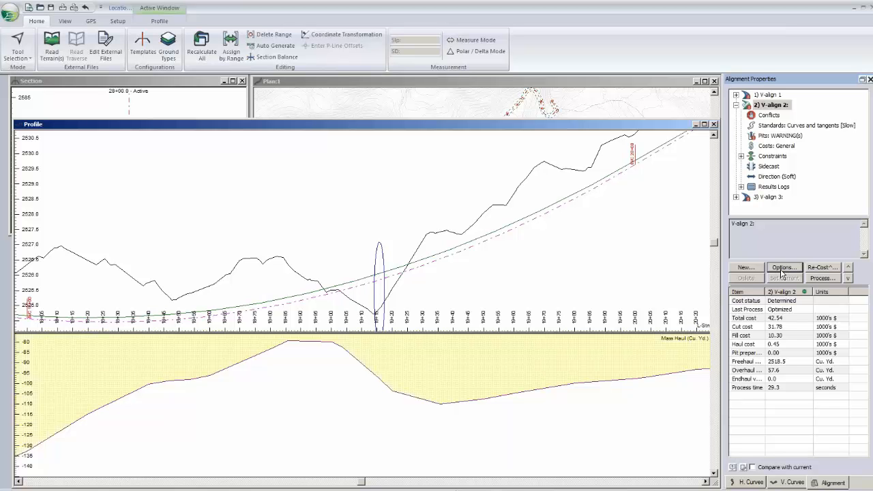
# - Add a control point at station 19+15 in the optimization options of V-align 2
pyautogui.click(736, 105)
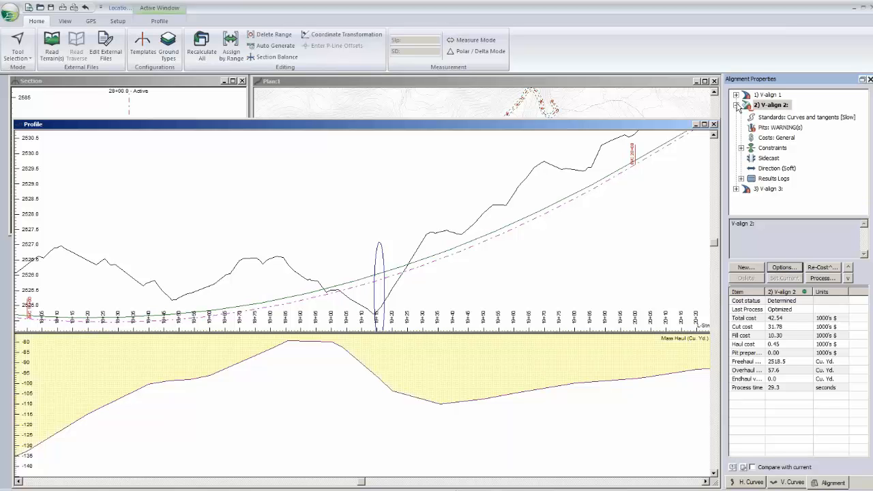
pyautogui.click(782, 268)
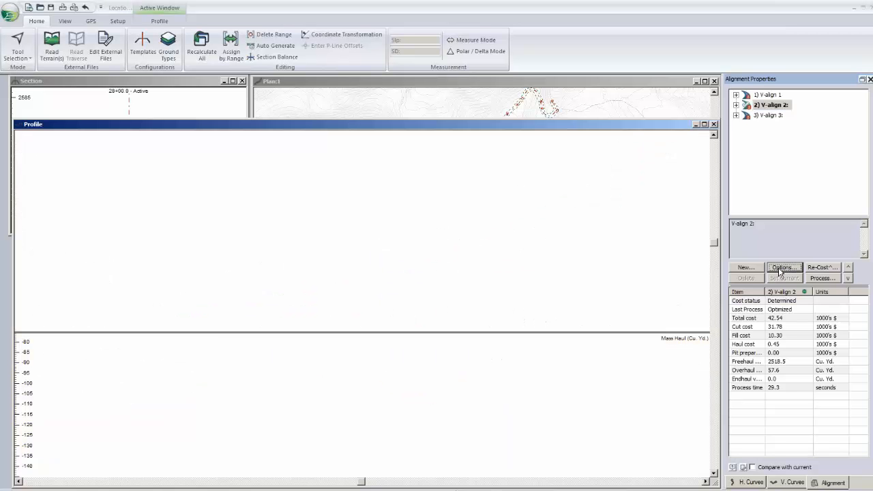
pyautogui.click(341, 128)
pyautogui.click(433, 252)
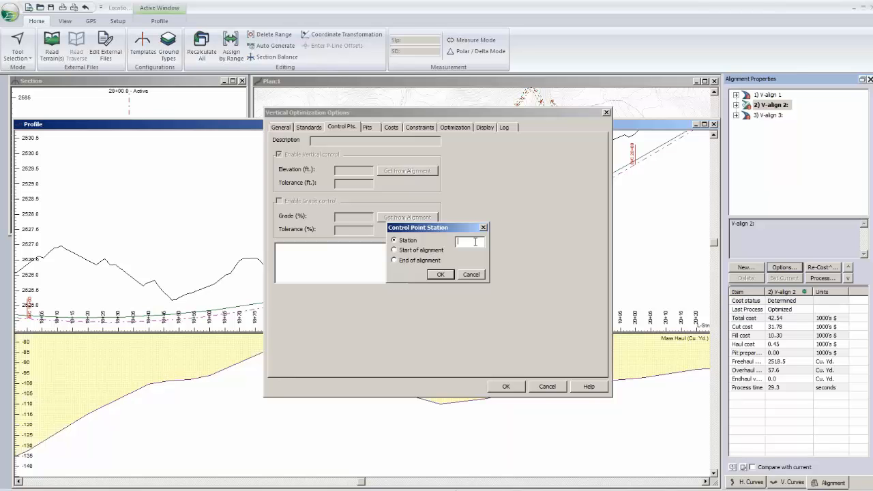
pyautogui.write('1515')
pyautogui.click(429, 274)
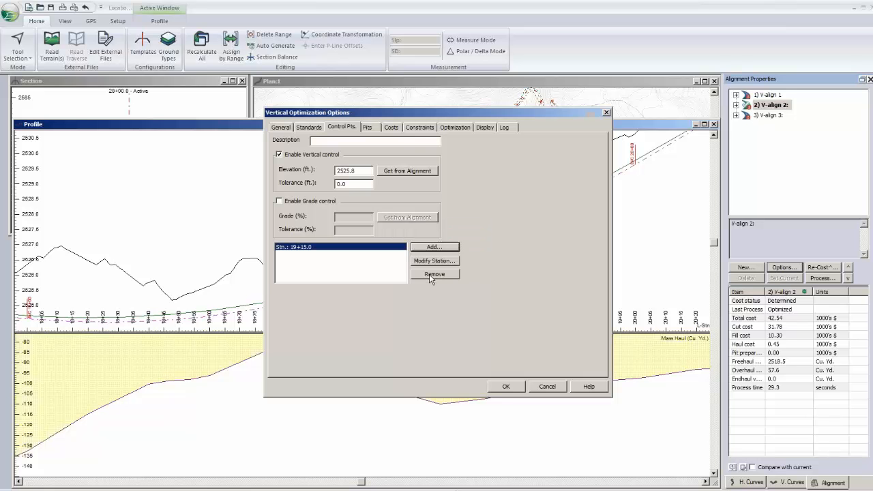
# - Set the 19+15 control point's vertical control to elevation 2539 ft with a tolerance of 10 ft
pyautogui.doubleClick(351, 172)
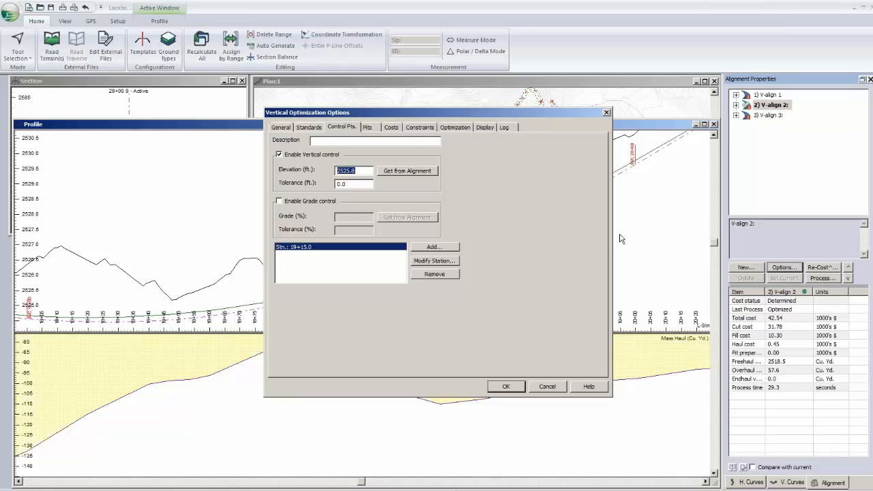
pyautogui.write('2929')
pyautogui.moveTo(354, 186); pyautogui.dragTo(334, 184)
pyautogui.write('10')
# - Add a second control point at the start of the alignment and save the optimization options
pyautogui.click(432, 247)
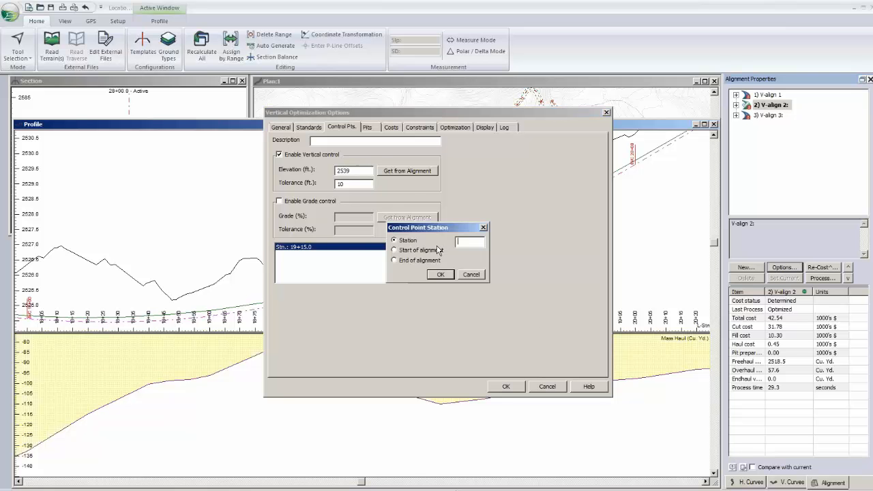
pyautogui.click(423, 251)
pyautogui.click(440, 275)
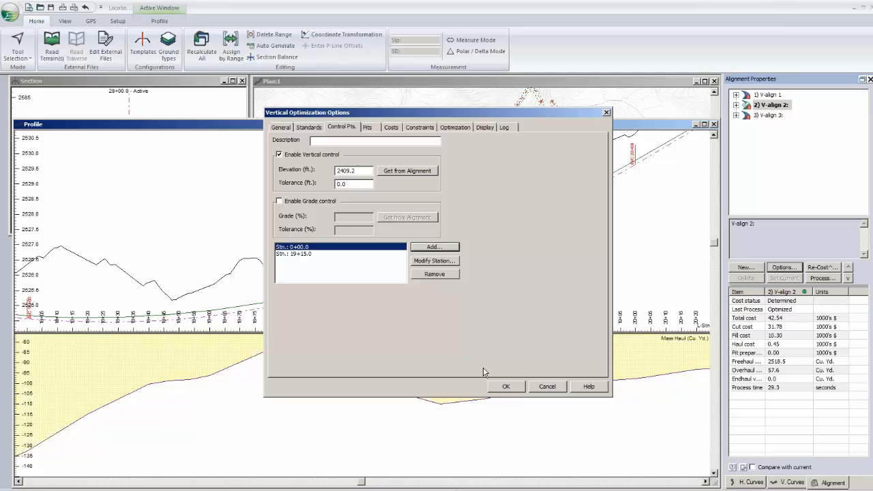
pyautogui.click(504, 387)
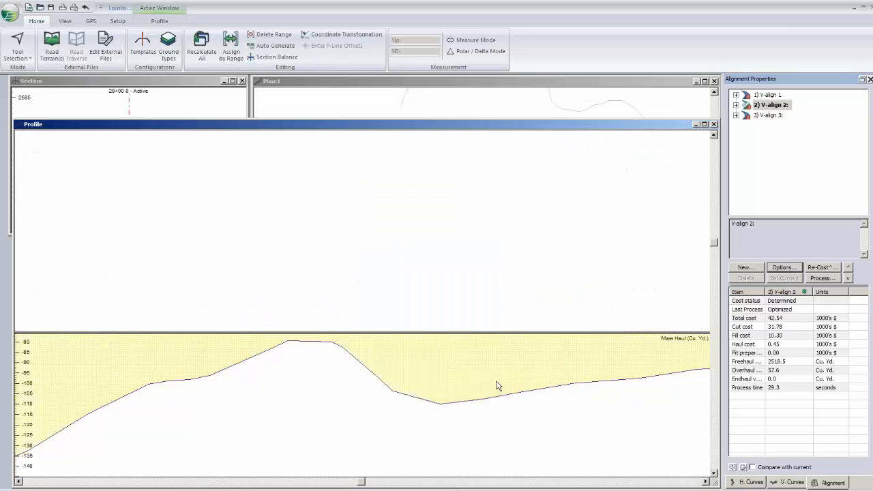
# - Rerun the optimization of V-align 2 with Pre-Process and Optimal Profile enabled
pyautogui.moveTo(454, 251); pyautogui.dragTo(489, 212, button='middle')
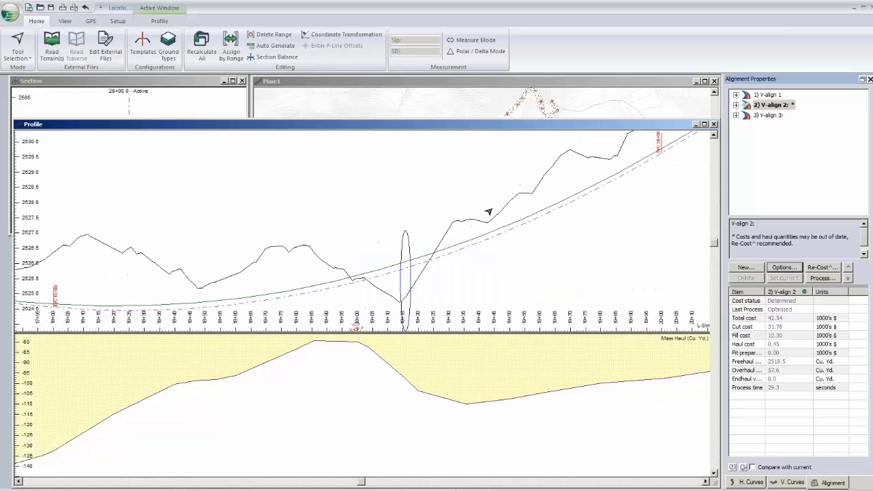
pyautogui.scroll(-2, 619, 215)
pyautogui.click(822, 282)
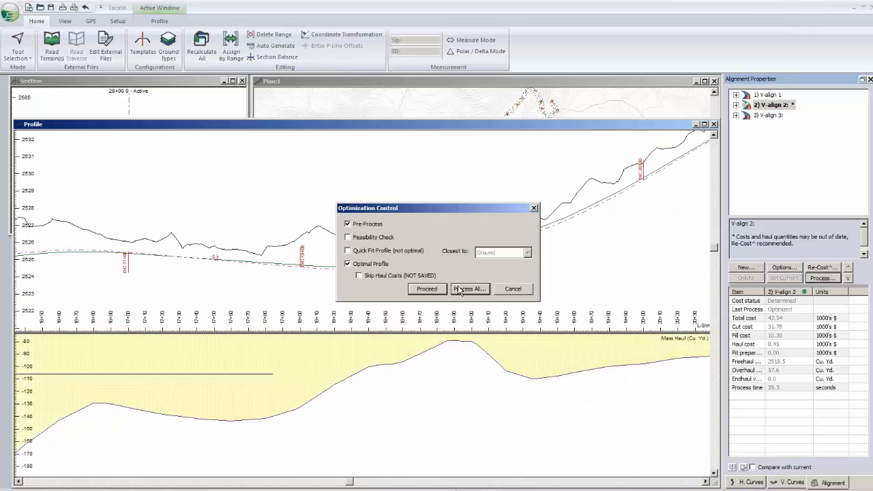
pyautogui.click(428, 290)
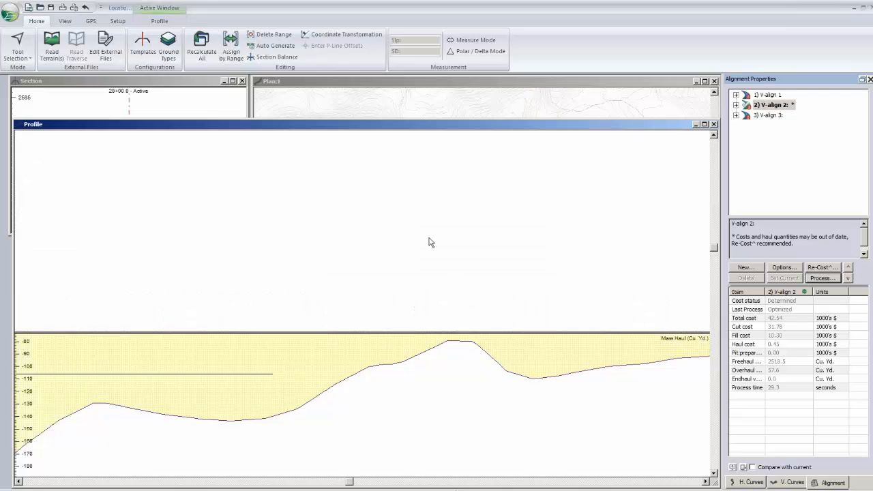
pyautogui.click(581, 339)
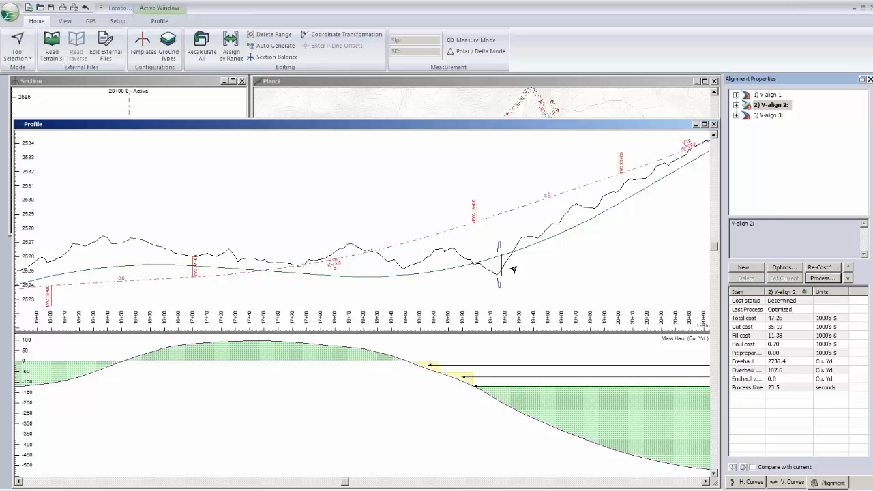
# - Examine the re-optimized profile around station 19+15 and display V-align 2's constraints to check the vertical band at the control point
pyautogui.scroll(-2, 447, 253)
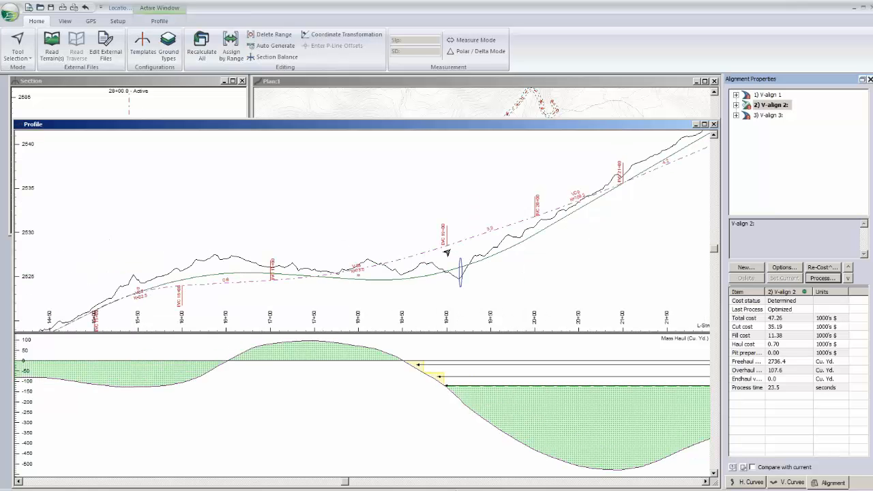
pyautogui.scroll(-1, 447, 253)
pyautogui.moveTo(447, 253); pyautogui.dragTo(483, 240, button='middle')
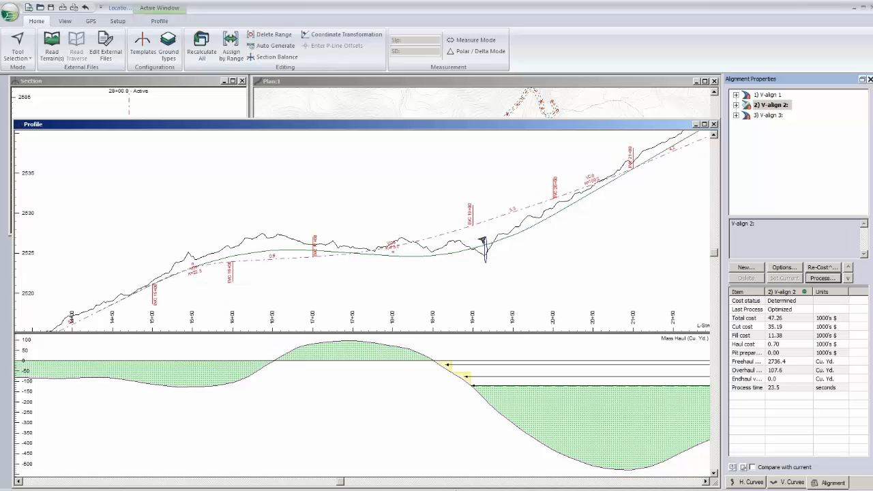
pyautogui.scroll(-1, 483, 240)
pyautogui.moveTo(483, 240); pyautogui.dragTo(390, 264, button='middle')
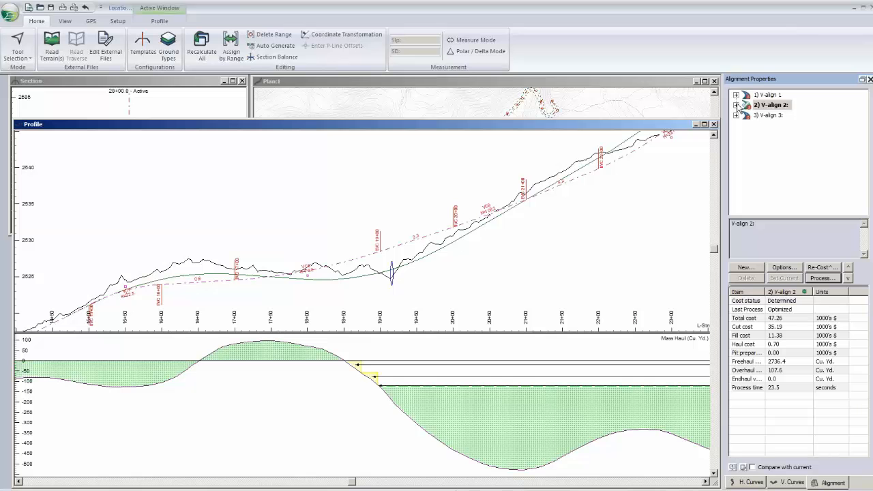
pyautogui.click(736, 105)
pyautogui.click(772, 156)
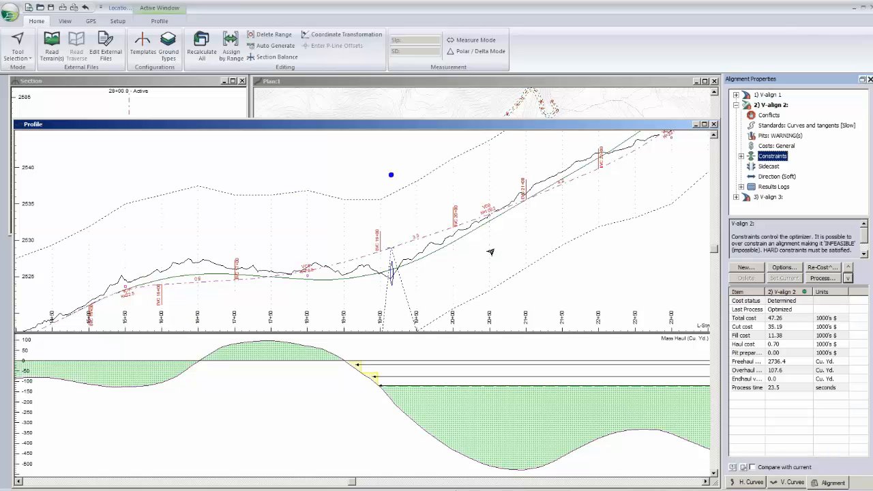
pyautogui.moveTo(392, 232); pyautogui.dragTo(445, 209, button='middle')
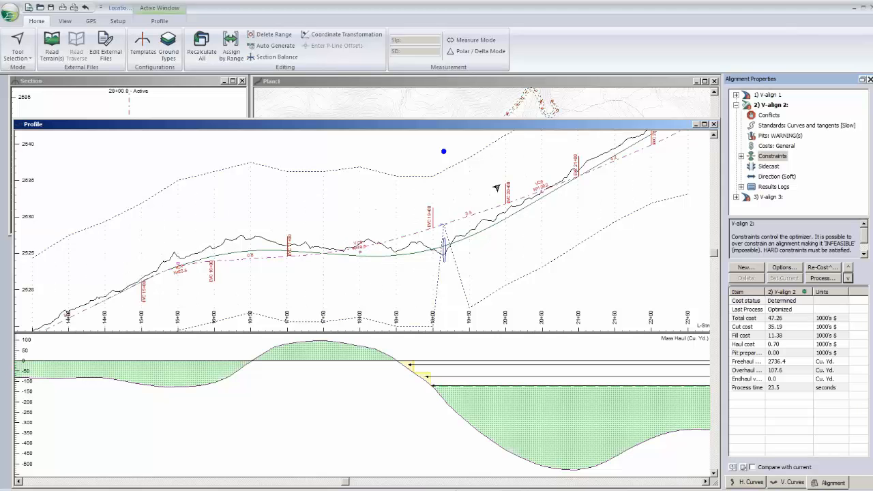
pyautogui.moveTo(510, 190); pyautogui.dragTo(379, 209, button='middle')
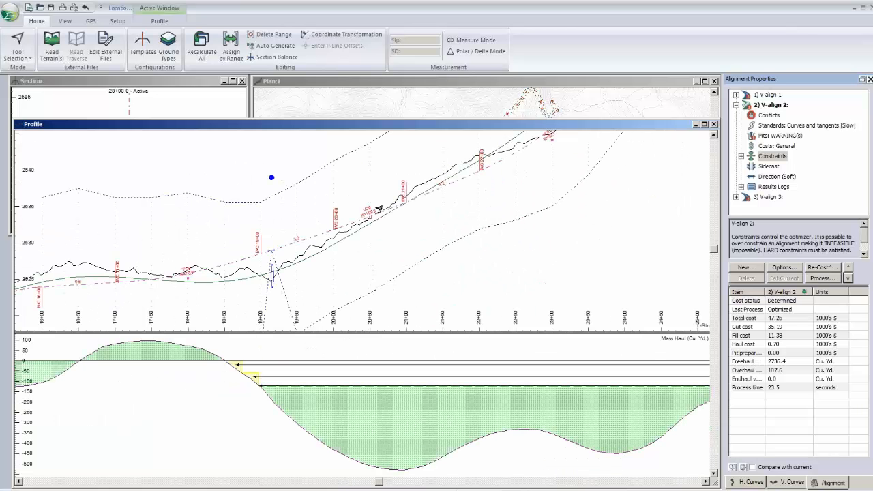
pyautogui.scroll(-2, 379, 208)
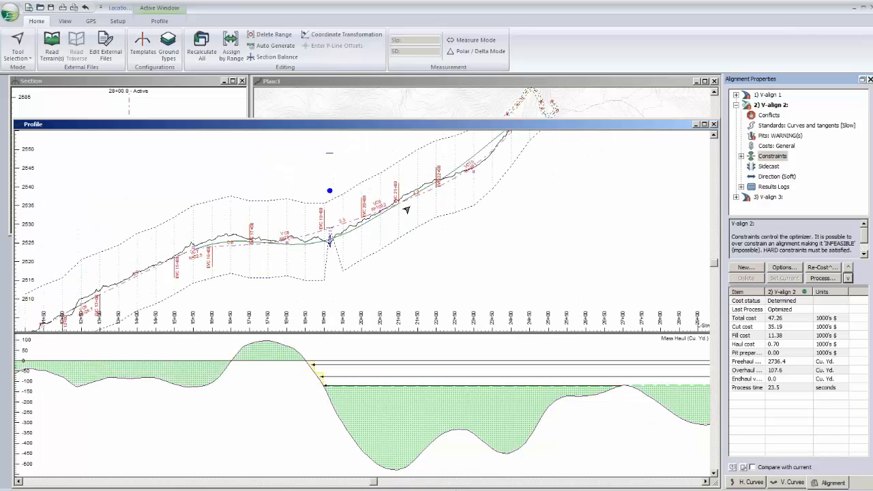
pyautogui.moveTo(407, 210); pyautogui.dragTo(356, 257, button='middle')
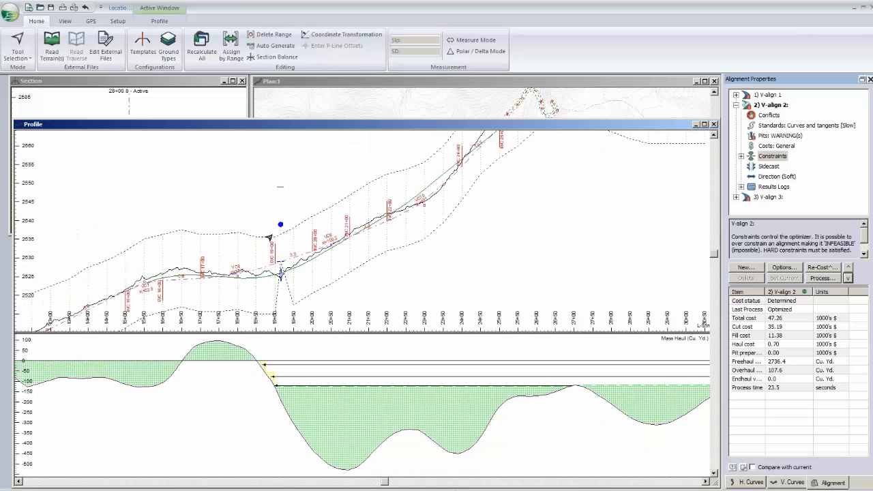
pyautogui.moveTo(270, 238); pyautogui.dragTo(410, 199, button='middle')
pyautogui.scroll(-2, 381, 224)
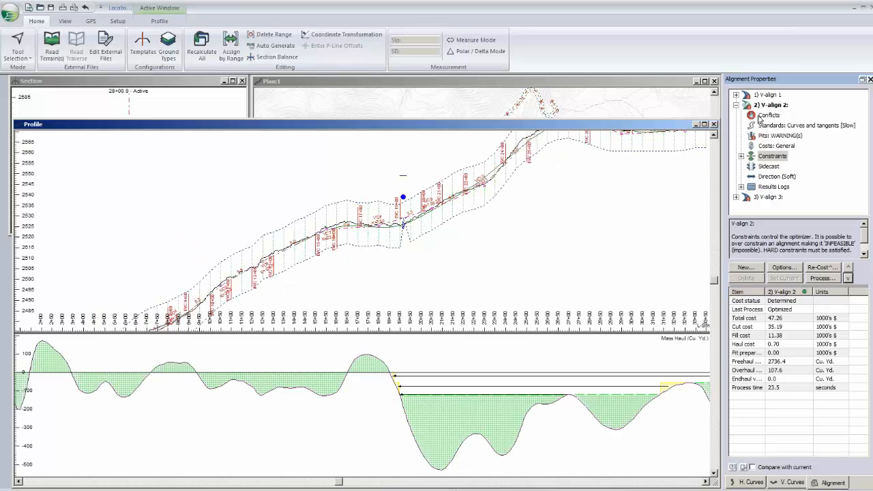
# - Set V-align 2's grade range to -8% minimum and 8% maximum along the whole alignment, and try to re-optimize it
pyautogui.click(736, 105)
pyautogui.click(783, 271)
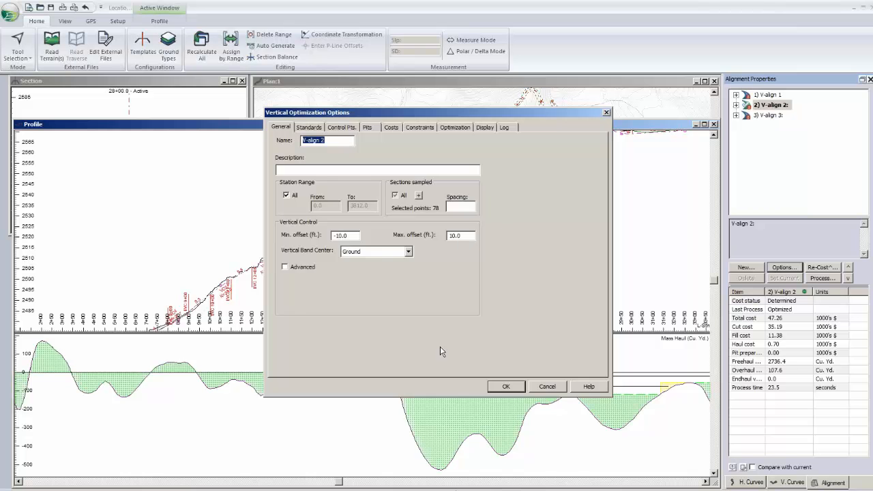
pyautogui.click(309, 128)
pyautogui.doubleClick(301, 292)
pyautogui.write('15.00')
pyautogui.press('Tab')
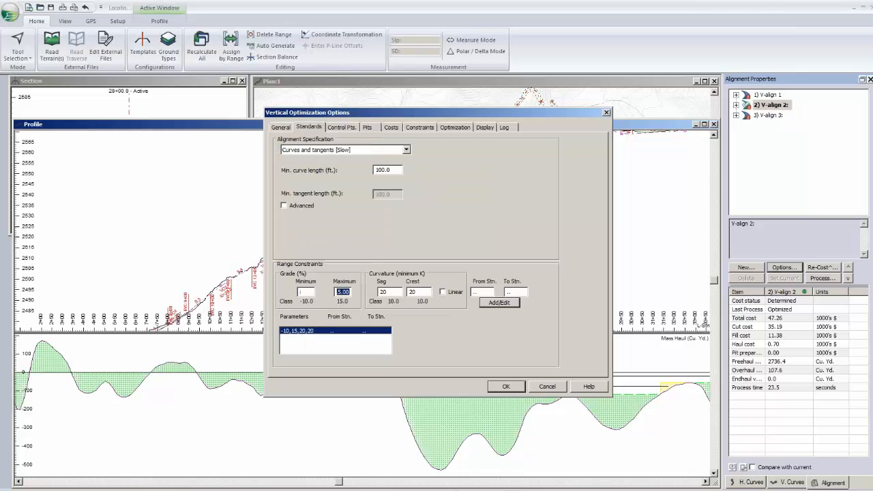
pyautogui.write('8')
pyautogui.click(510, 304)
pyautogui.click(517, 387)
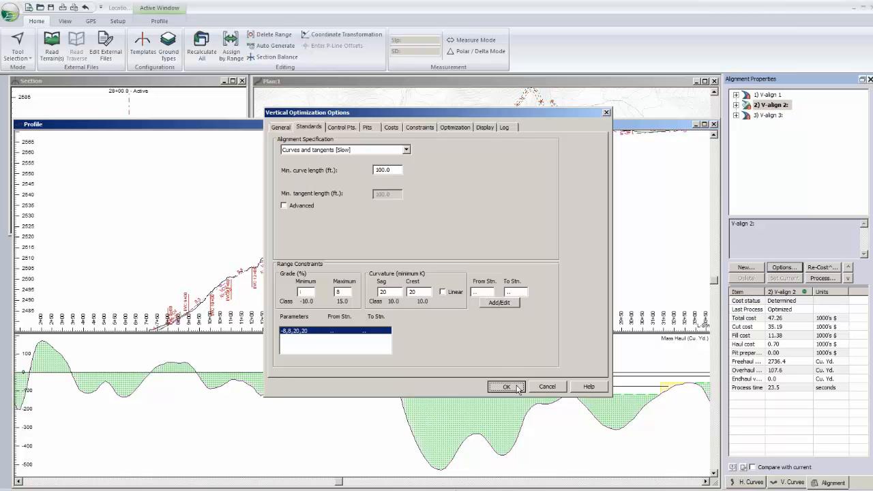
pyautogui.click(815, 279)
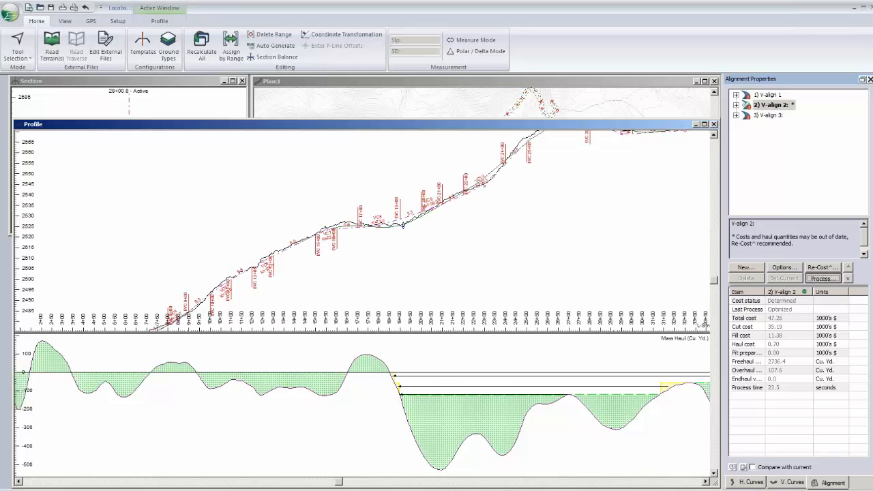
pyautogui.click(432, 289)
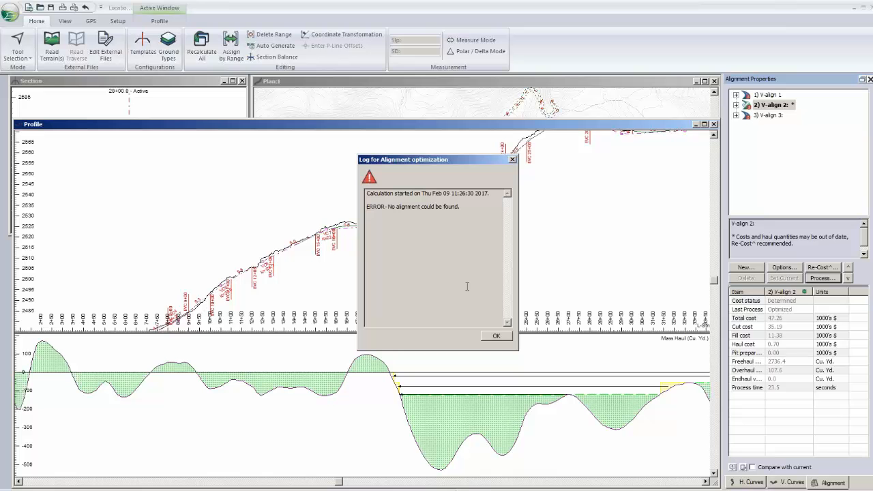
# - Close the optimization log and examine V-align 2's profile from the start of the alignment up to the crest around station 28+00
pyautogui.click(497, 337)
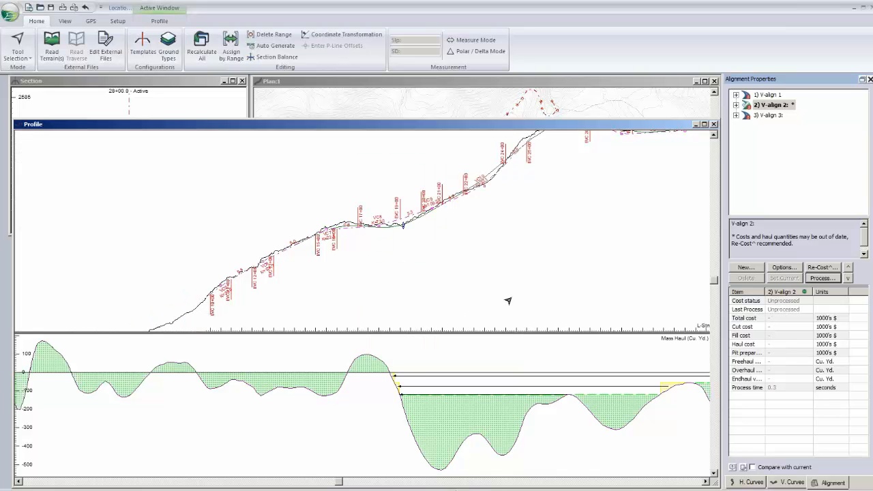
pyautogui.moveTo(479, 246); pyautogui.dragTo(496, 240, button='middle')
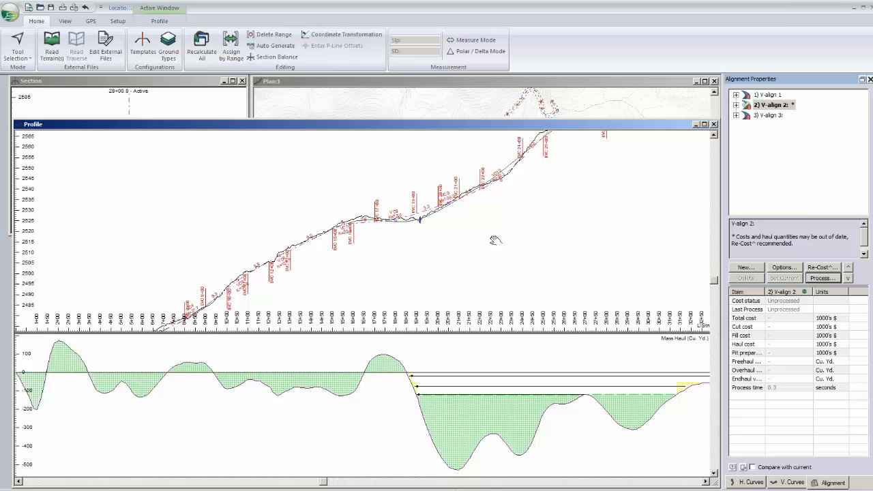
pyautogui.scroll(1, 344, 257)
pyautogui.moveTo(344, 256); pyautogui.dragTo(440, 195, button='middle')
pyautogui.scroll(-2, 362, 236)
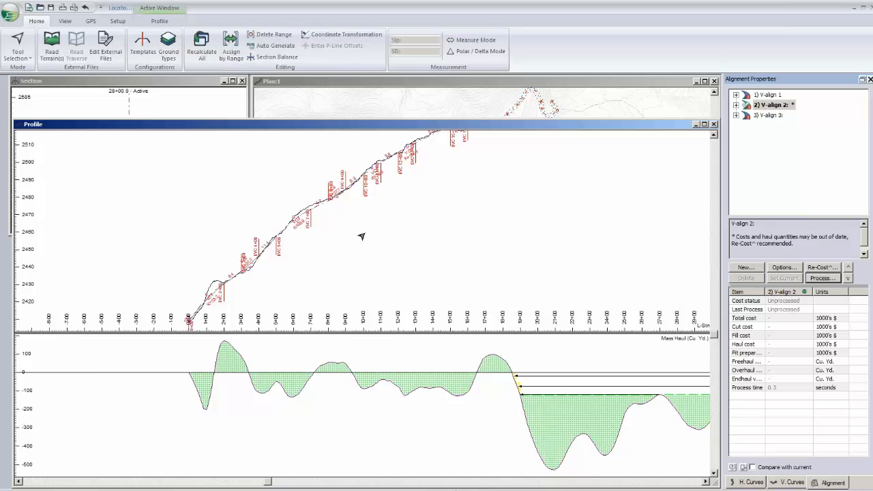
pyautogui.moveTo(508, 132); pyautogui.dragTo(317, 221, button='middle')
pyautogui.scroll(1, 317, 222)
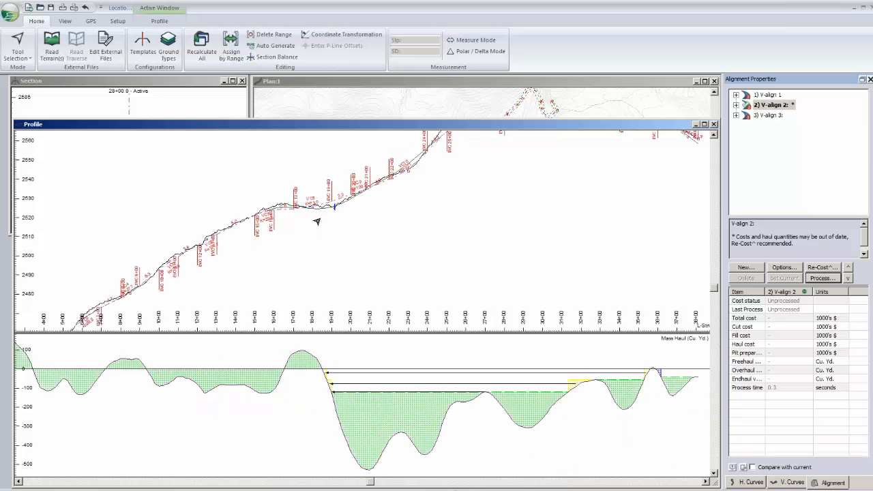
pyautogui.scroll(1, 317, 221)
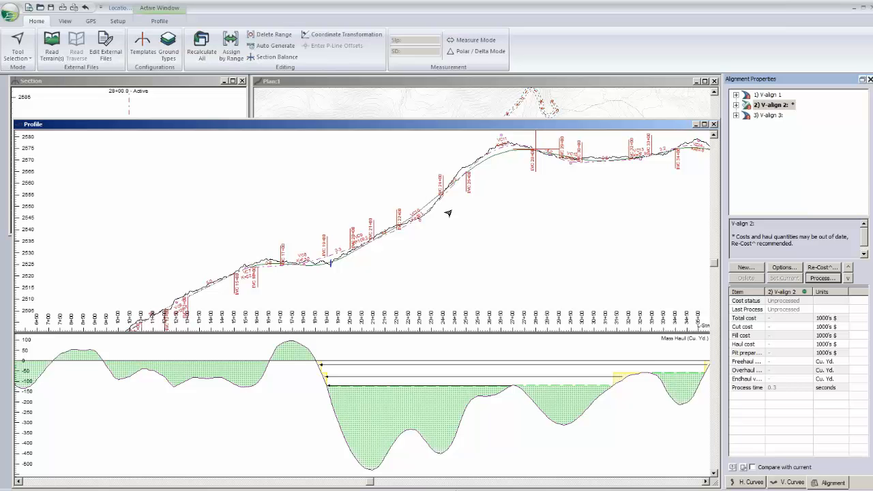
pyautogui.moveTo(448, 213); pyautogui.dragTo(390, 246, button='middle')
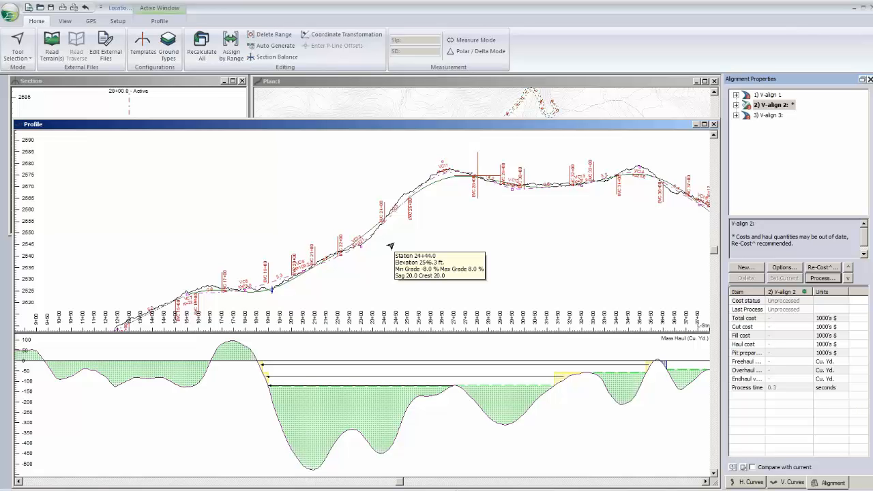
# - Add a variable-volume waste pit at the start of the alignment in V-align 2's optimization options
pyautogui.click(785, 267)
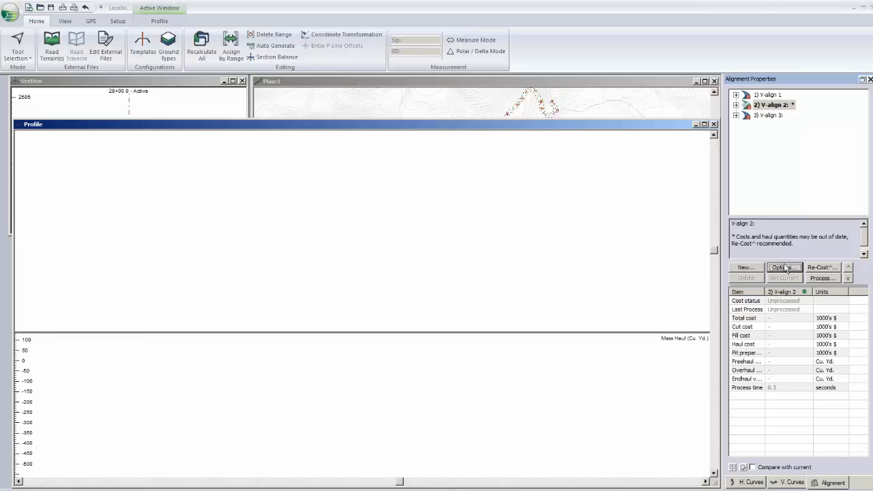
pyautogui.click(369, 128)
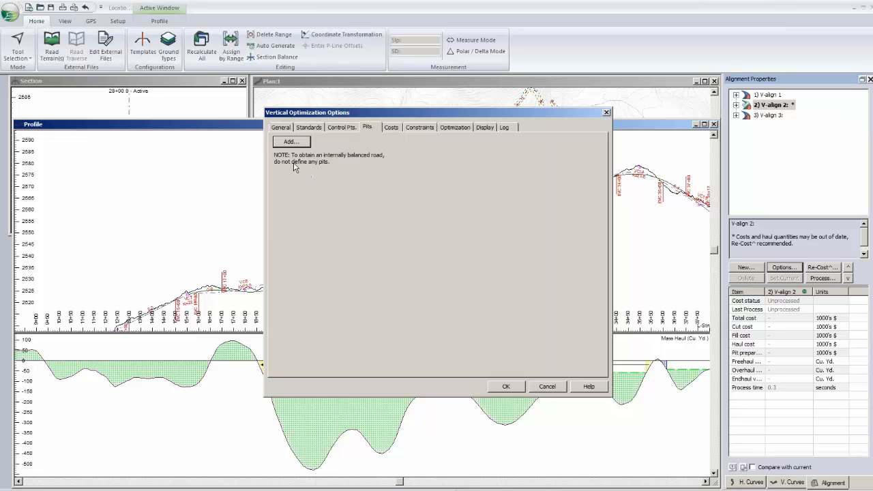
pyautogui.click(291, 142)
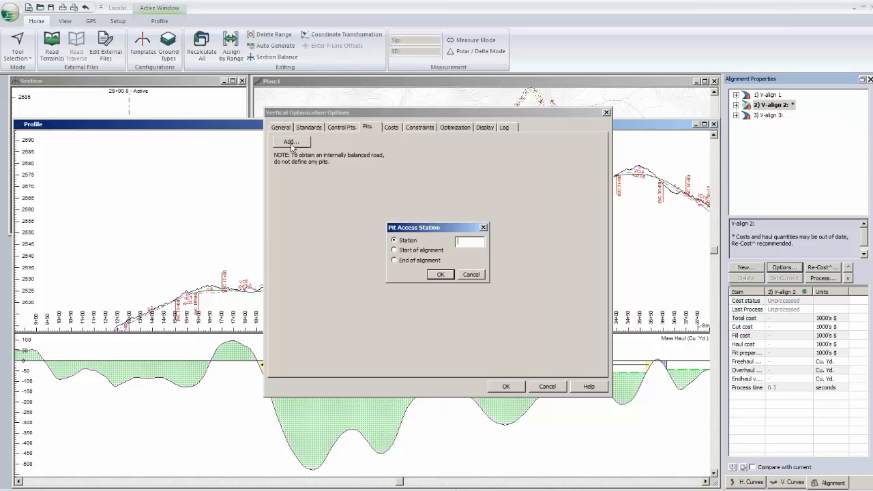
pyautogui.click(427, 251)
pyautogui.click(440, 274)
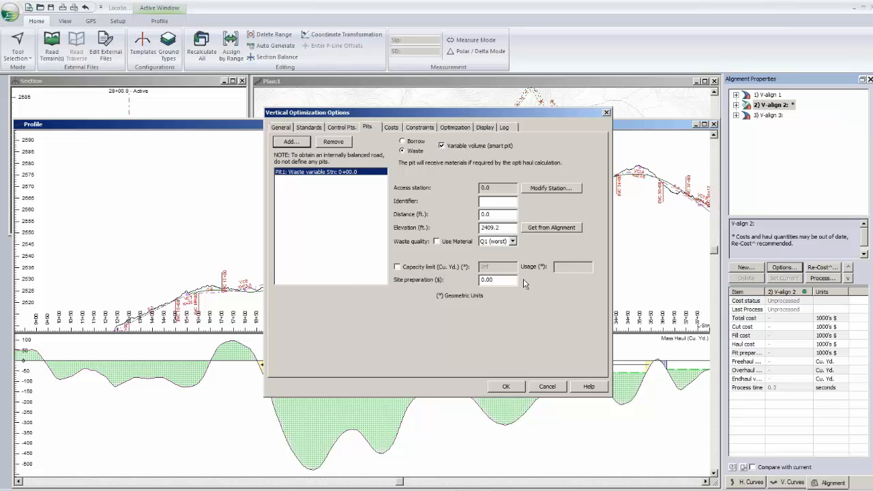
# - Try to enable a capacity limit for the waste pit, and discard the changes to the optimization options
pyautogui.click(499, 280)
pyautogui.moveTo(499, 281); pyautogui.dragTo(430, 285)
pyautogui.click(508, 213)
pyautogui.moveTo(509, 213); pyautogui.dragTo(479, 214)
pyautogui.click(424, 268)
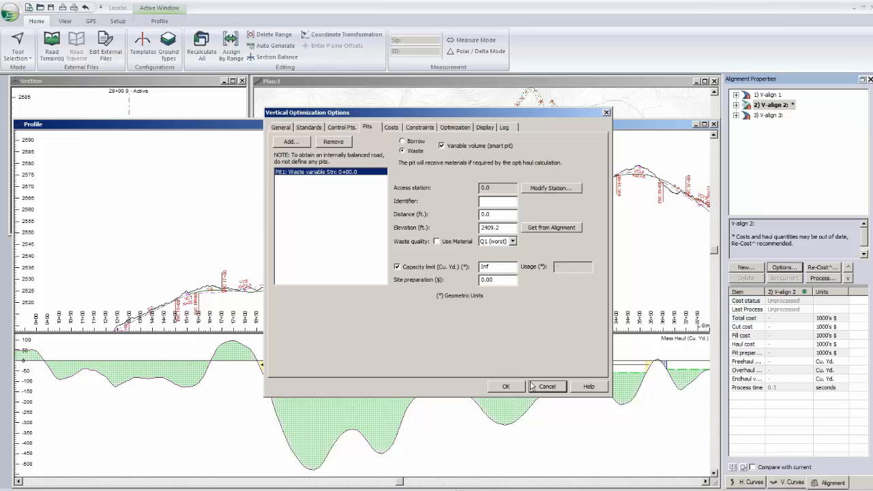
pyautogui.click(509, 389)
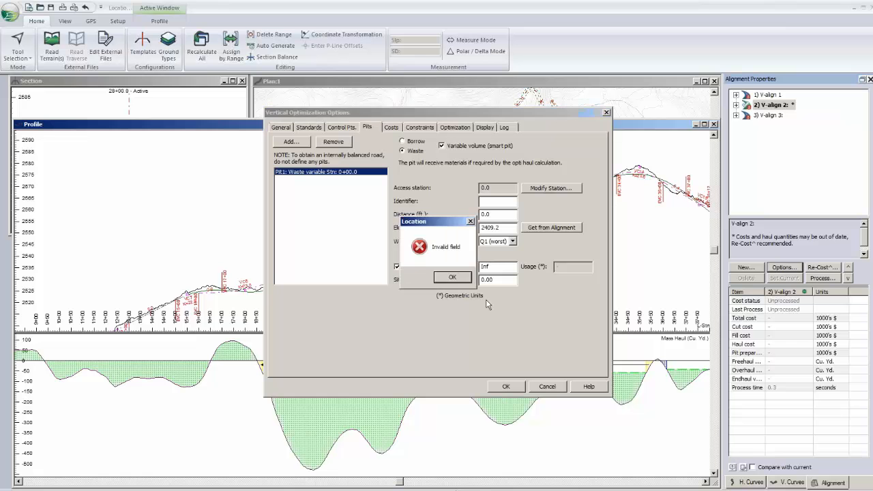
pyautogui.click(452, 281)
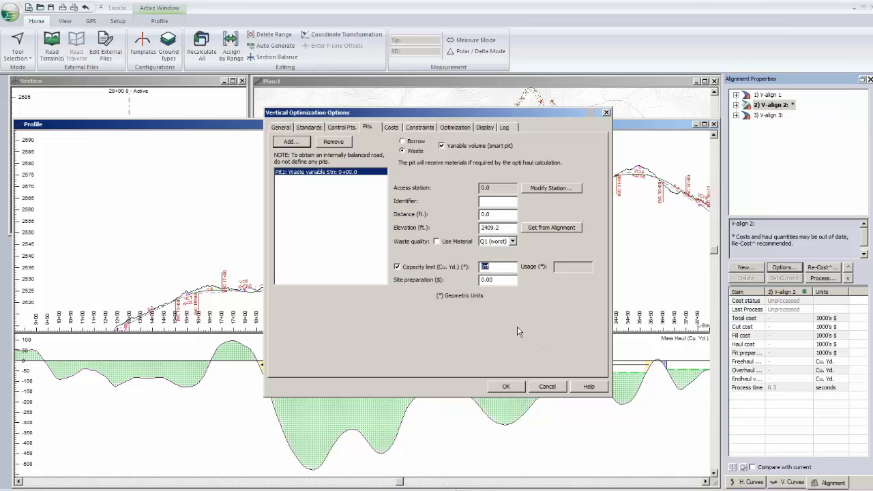
pyautogui.click(552, 386)
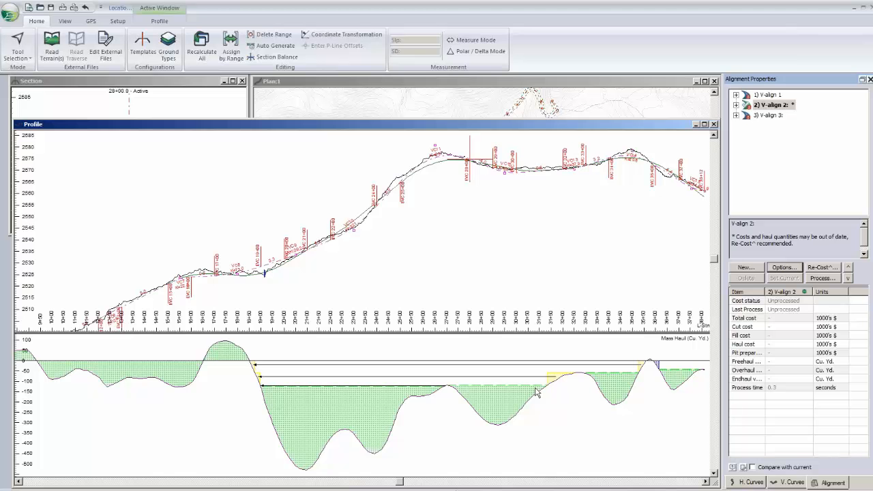
# - Examine the mass haul diagram and profile toward the end of the alignment, around station 38+00
pyautogui.moveTo(594, 370); pyautogui.dragTo(536, 393, button='middle')
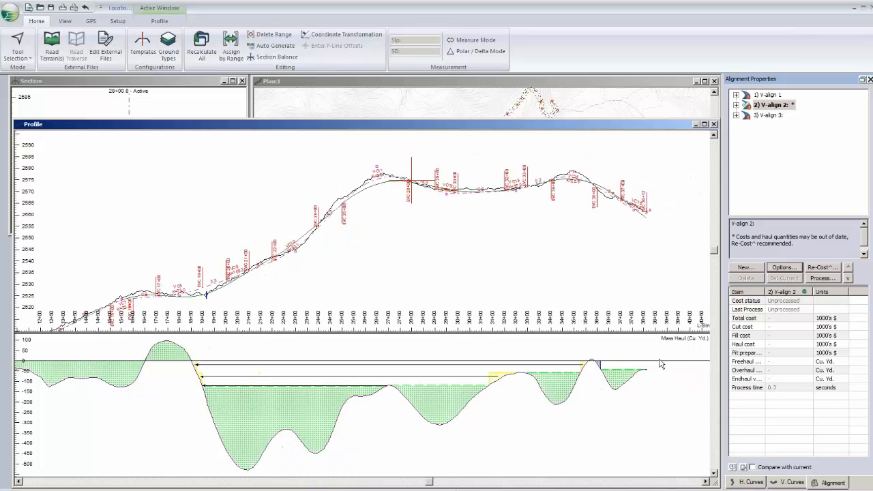
pyautogui.scroll(2, 660, 363)
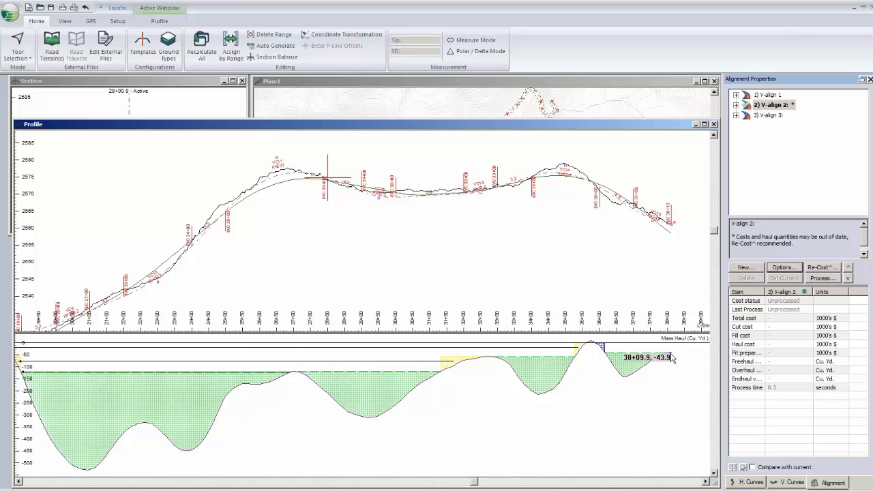
pyautogui.moveTo(657, 220); pyautogui.dragTo(639, 263, button='middle')
pyautogui.scroll(2, 639, 264)
pyautogui.moveTo(568, 235); pyautogui.dragTo(557, 238, button='middle')
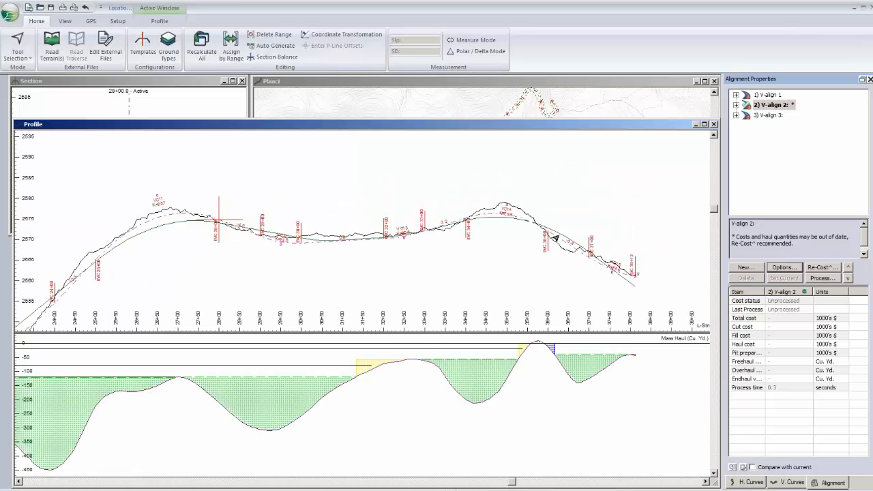
pyautogui.scroll(1, 555, 238)
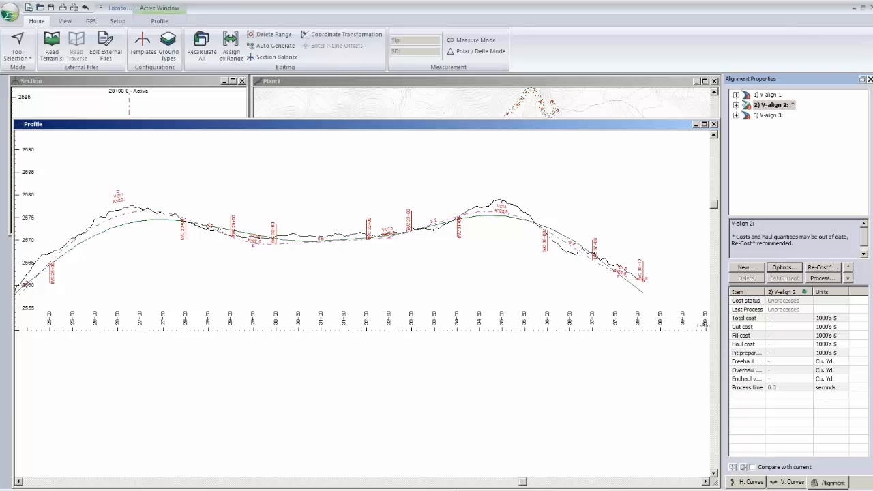
pyautogui.moveTo(489, 231); pyautogui.dragTo(421, 237, button='middle')
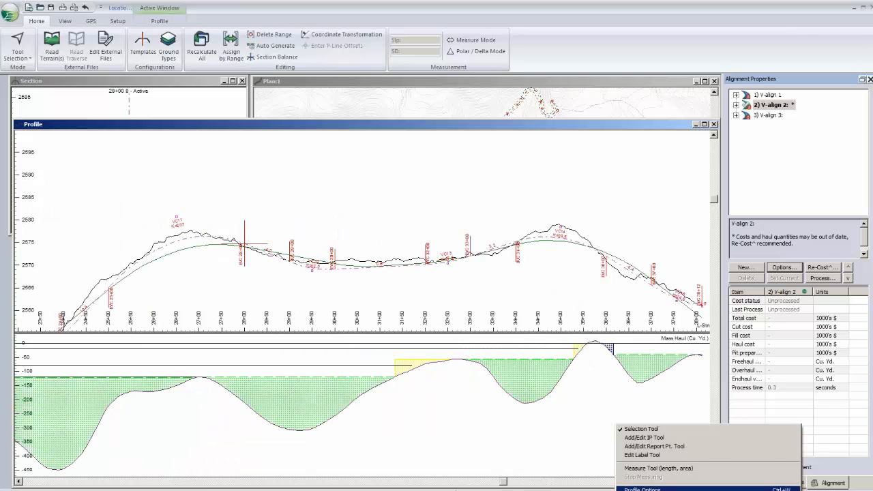
# - Add the Opt. Haul sub-window to the profile display below Mass Haul
pyautogui.click(641, 488)
pyautogui.click(516, 299)
pyautogui.click(359, 261)
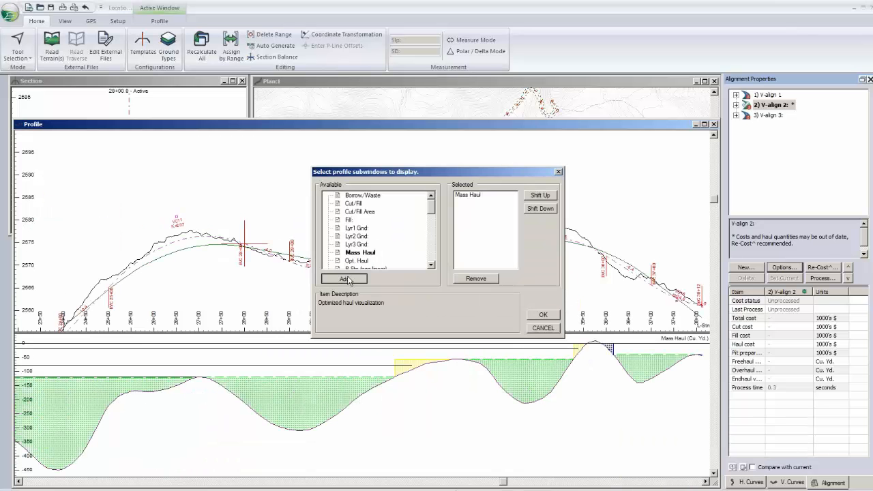
pyautogui.click(344, 278)
pyautogui.click(542, 316)
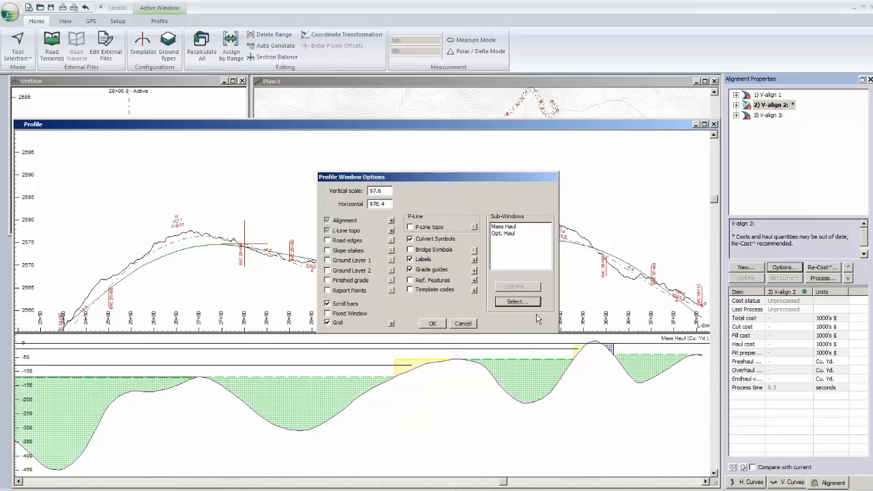
pyautogui.click(440, 325)
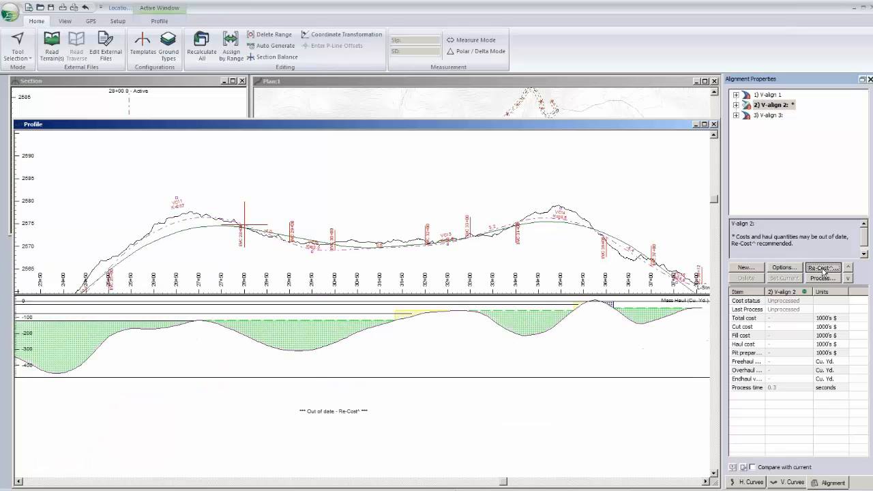
# - Recalculate the costs and haul of V-align 2 with Re-Cost at 20.0 spacing, and dismiss the calculation log
pyautogui.click(823, 272)
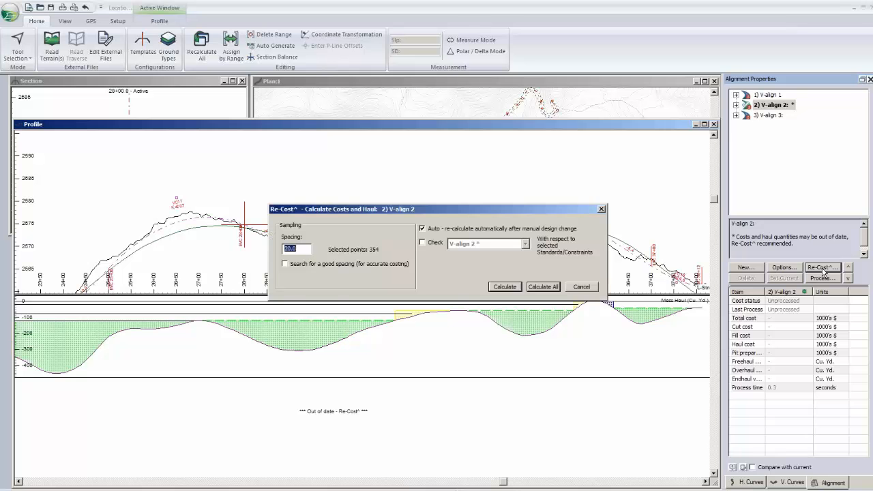
pyautogui.click(505, 287)
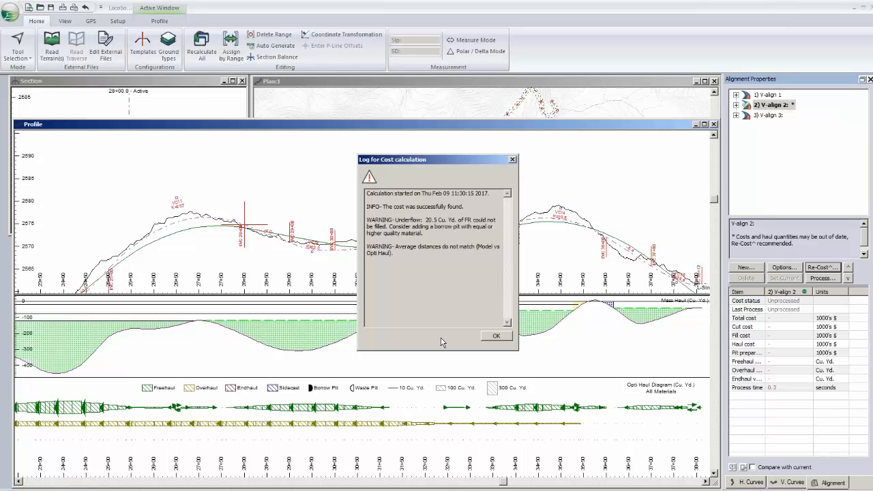
pyautogui.press('Return')
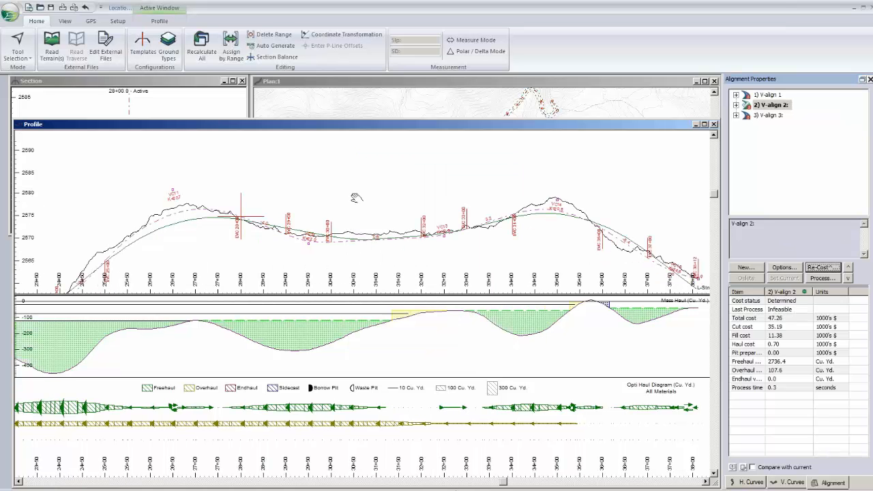
# - Examine the Opti Haul diagram's freehaul and overhaul movements against the mass haul curve and profile along the alignment
pyautogui.moveTo(356, 198); pyautogui.dragTo(325, 211)
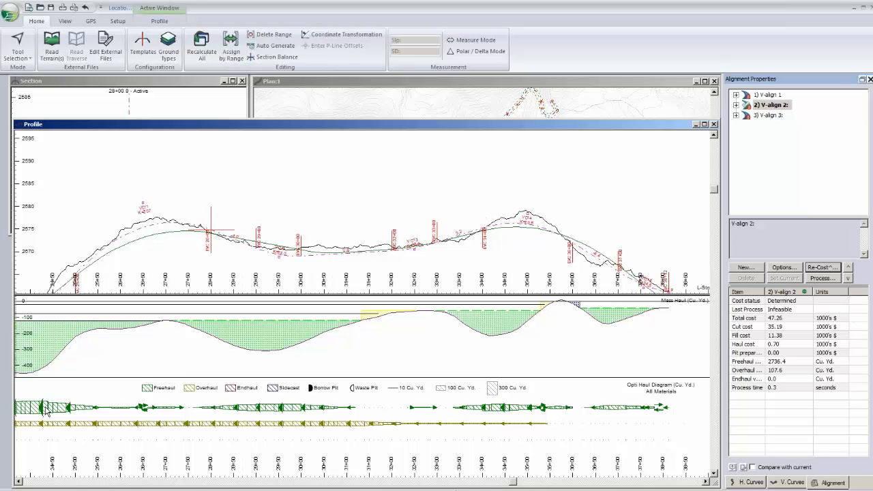
pyautogui.scroll(-1, 107, 274)
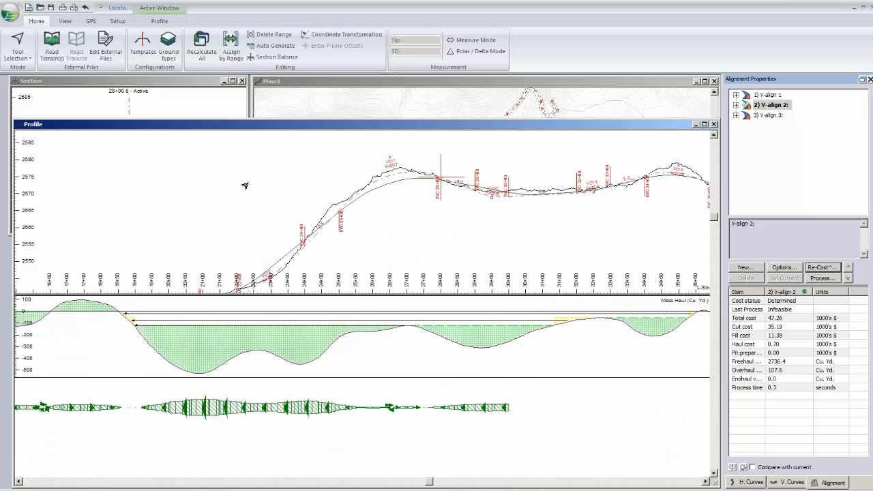
pyautogui.scroll(-2, 245, 186)
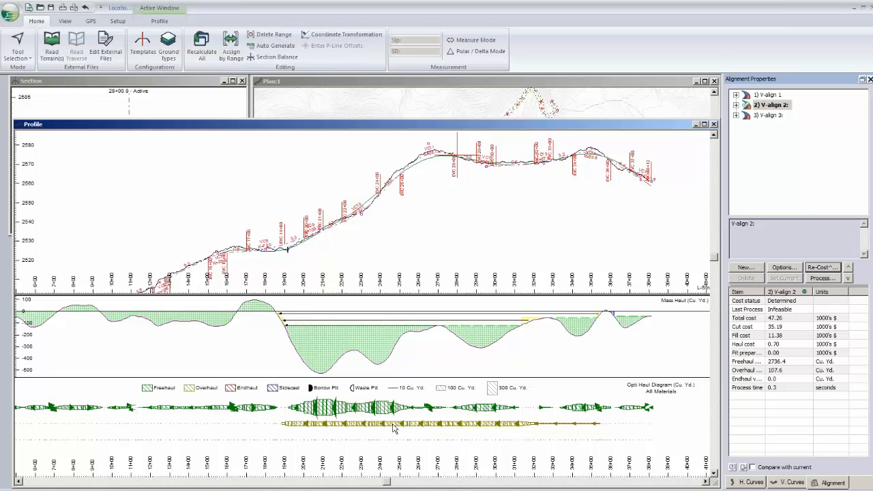
pyautogui.moveTo(409, 430)
pyautogui.moveTo(550, 165); pyautogui.dragTo(538, 173, button='middle')
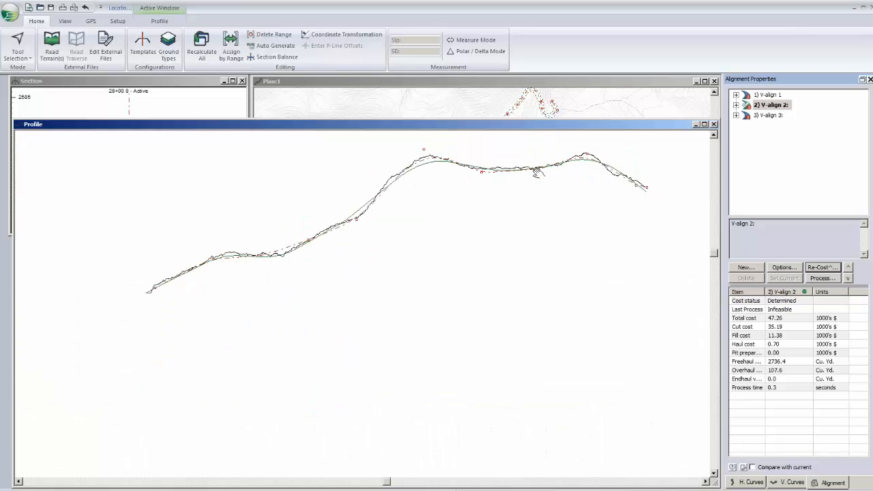
pyautogui.moveTo(538, 173); pyautogui.dragTo(483, 189, button='middle')
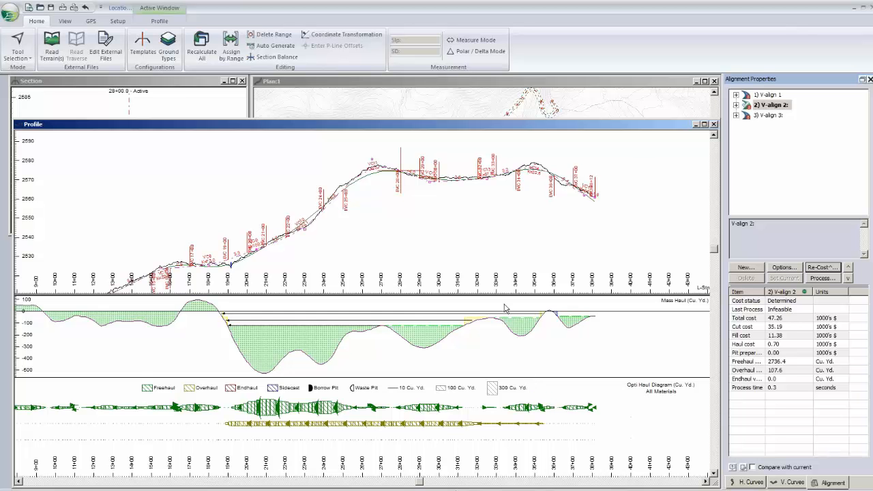
pyautogui.moveTo(523, 241)
# - Enlarge the plan window to examine the start of the road and its surrounding roads, and shrink the window again
pyautogui.click(672, 81)
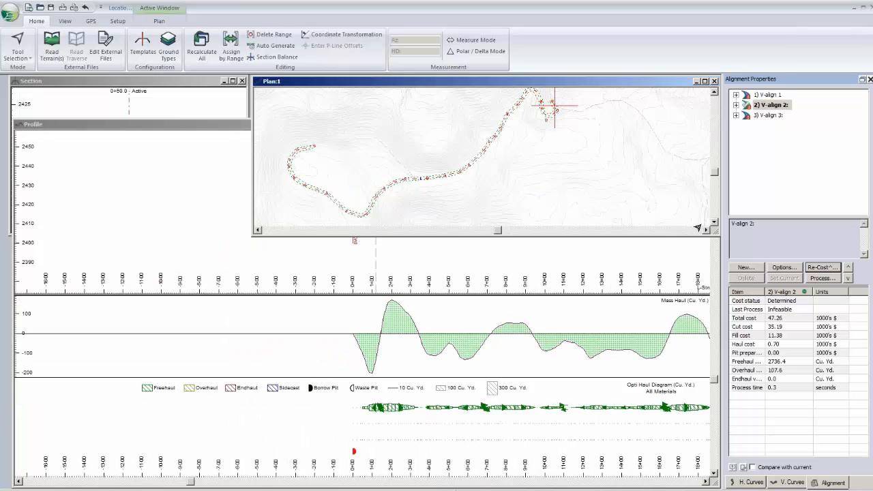
pyautogui.moveTo(717, 234); pyautogui.dragTo(672, 477)
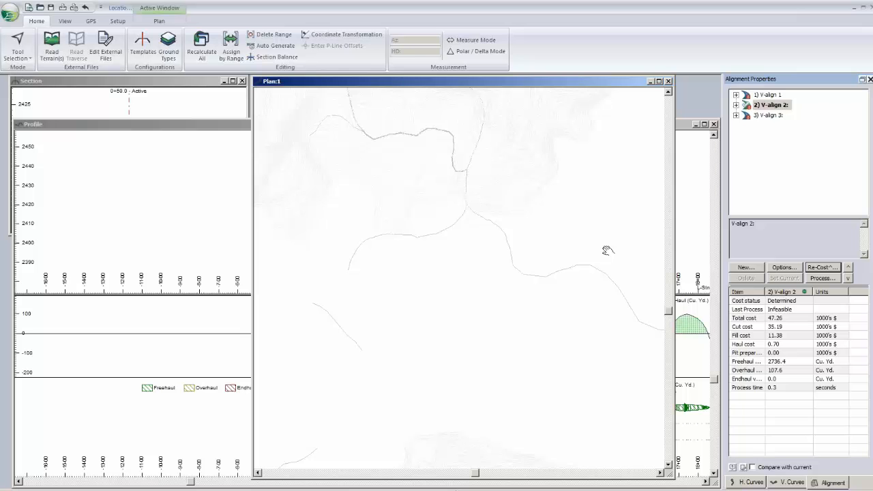
pyautogui.scroll(1, 608, 251)
pyautogui.moveTo(608, 251); pyautogui.dragTo(473, 197, button='middle')
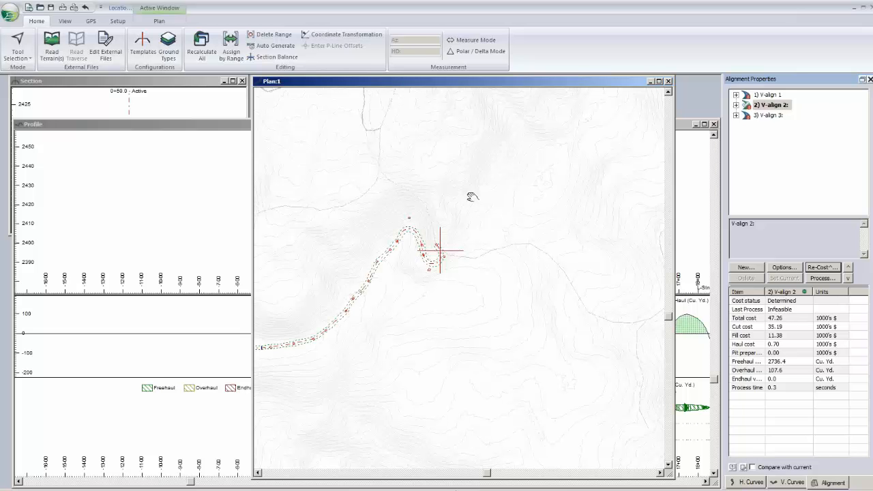
pyautogui.moveTo(473, 197); pyautogui.dragTo(531, 177, button='middle')
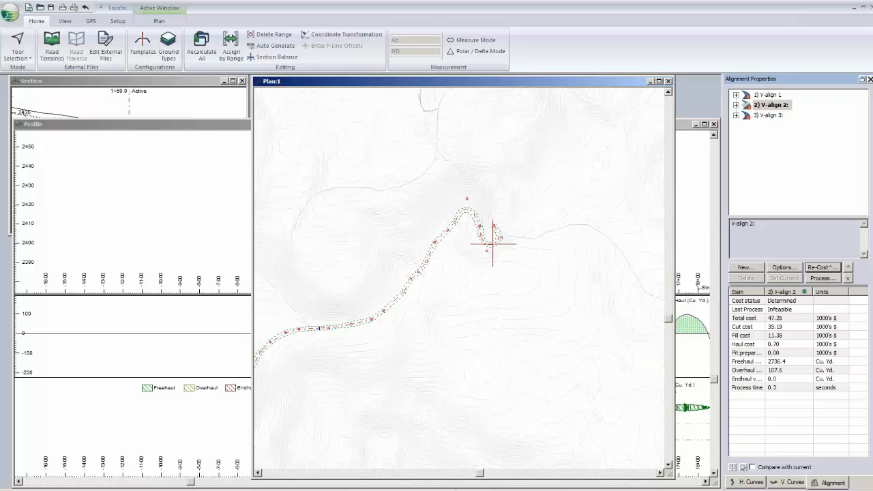
pyautogui.moveTo(674, 479); pyautogui.dragTo(696, 247)
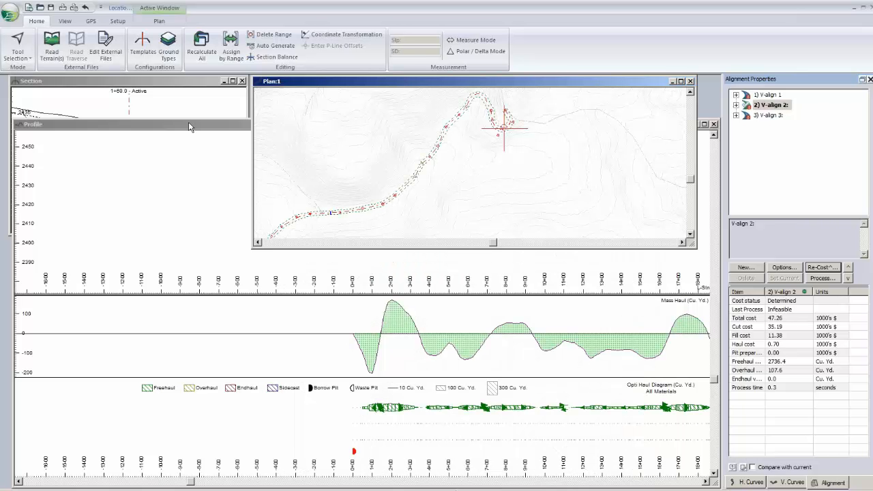
# - Reduce the height of the profile window to uncover the section and plan windows, keeping the start of the road's profile in view
pyautogui.click(190, 127)
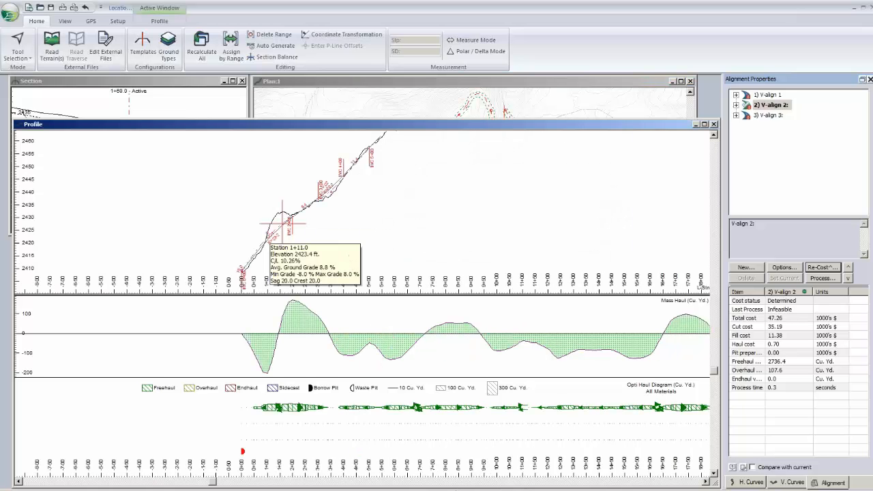
pyautogui.moveTo(336, 215); pyautogui.dragTo(291, 255, button='middle')
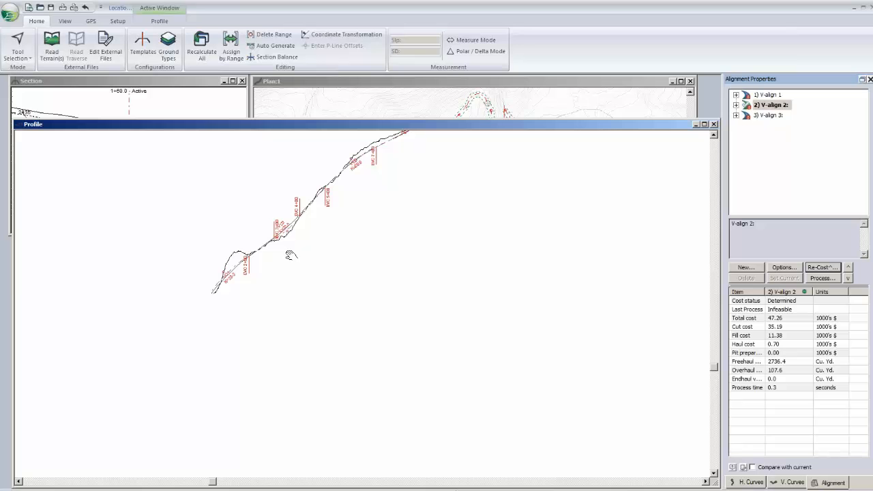
pyautogui.moveTo(450, 119); pyautogui.dragTo(451, 150)
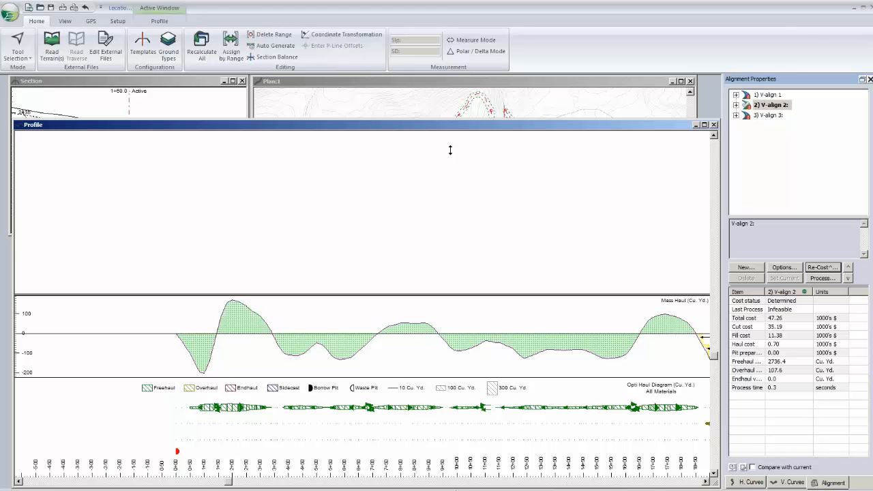
pyautogui.moveTo(450, 149); pyautogui.dragTo(450, 251)
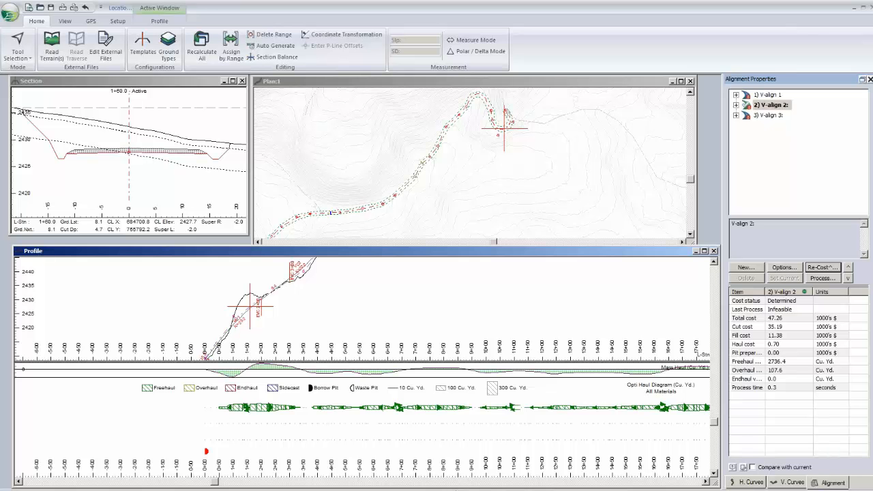
# - Enlarge the plan window down to a shortened profile window and frame the switchback at the start of the road
pyautogui.scroll(-1, 399, 266)
pyautogui.moveTo(420, 175); pyautogui.dragTo(415, 184, button='middle')
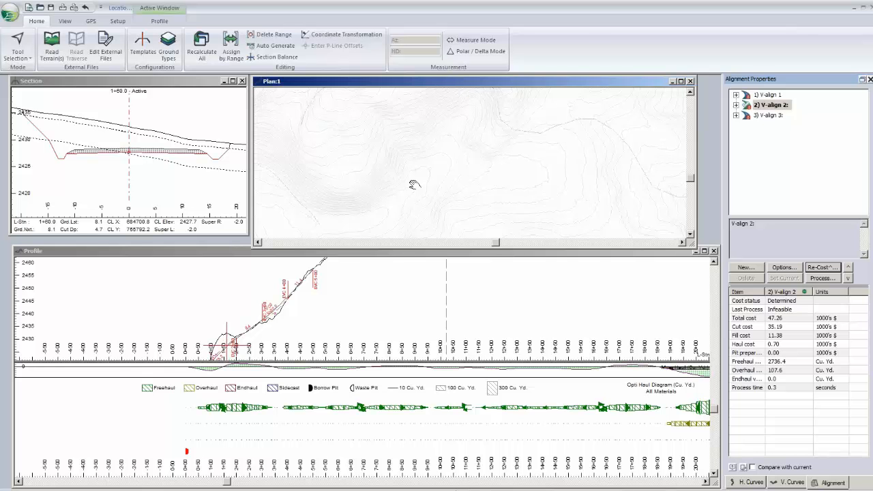
pyautogui.scroll(1, 414, 184)
pyautogui.click(221, 321)
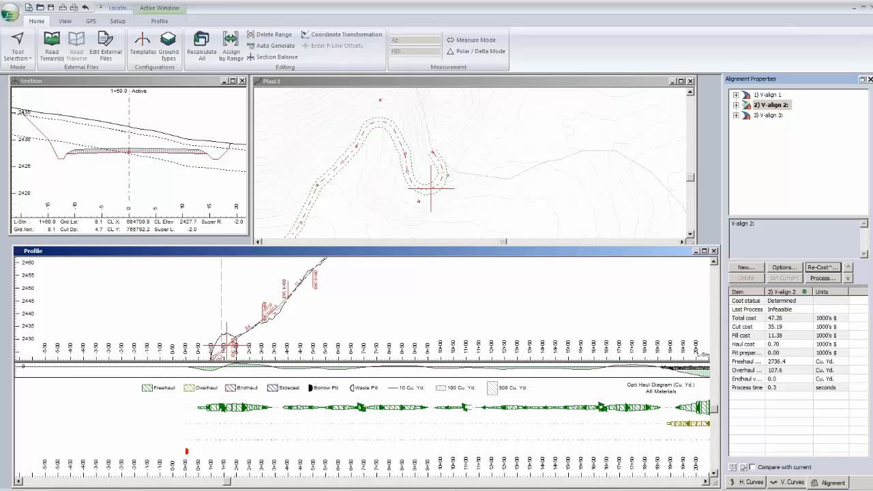
pyautogui.moveTo(693, 240); pyautogui.dragTo(707, 301)
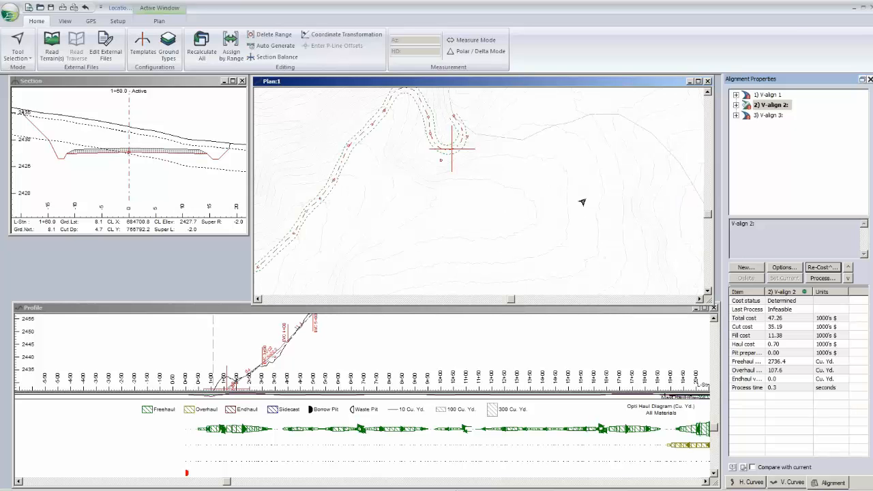
pyautogui.scroll(-1, 584, 193)
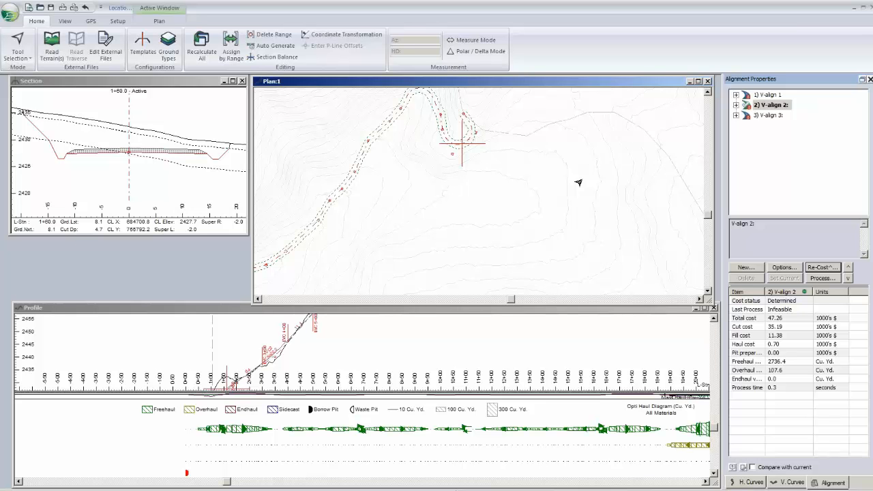
pyautogui.scroll(-1, 578, 182)
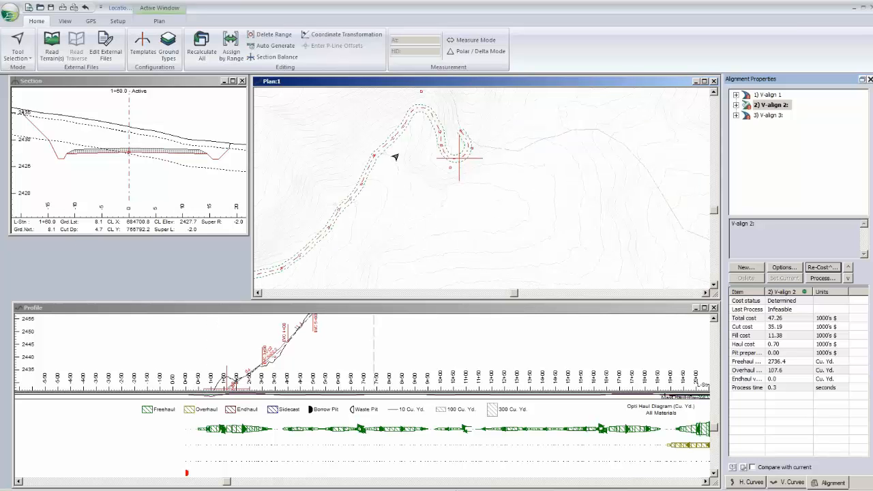
# - Display the Opt2.terx background file in the plan window and compare its dashed alternative route with the current road
pyautogui.rightClick(528, 174)
pyautogui.click(556, 239)
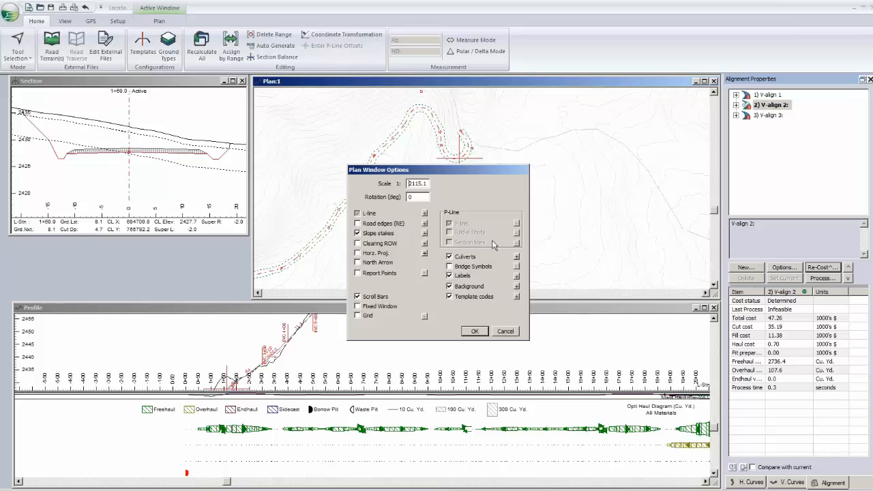
pyautogui.click(516, 286)
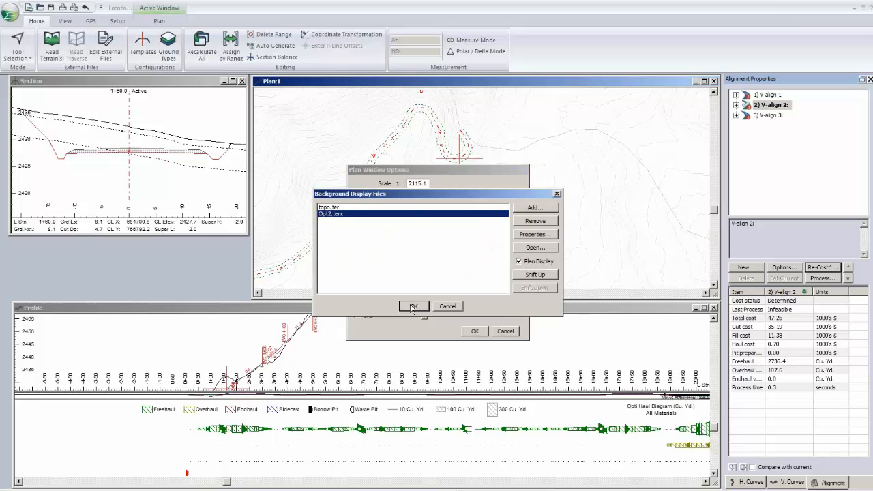
pyautogui.click(413, 307)
pyautogui.click(476, 332)
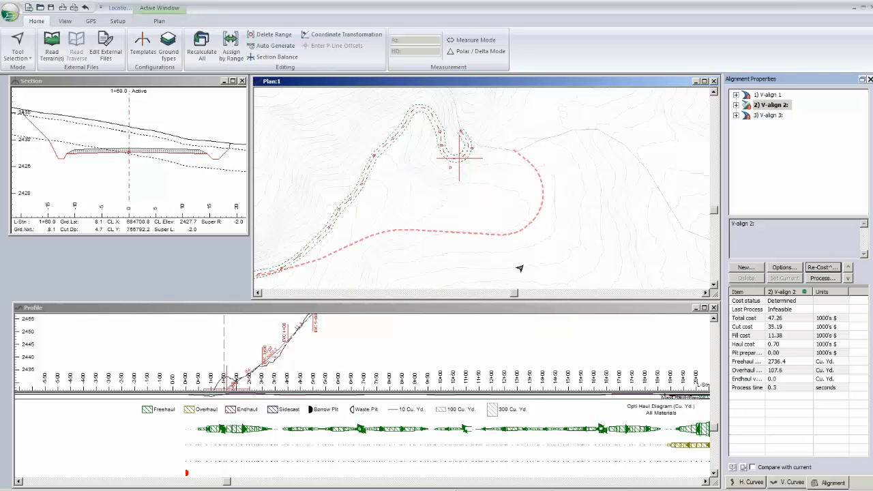
pyautogui.moveTo(520, 268); pyautogui.dragTo(565, 236, button='middle')
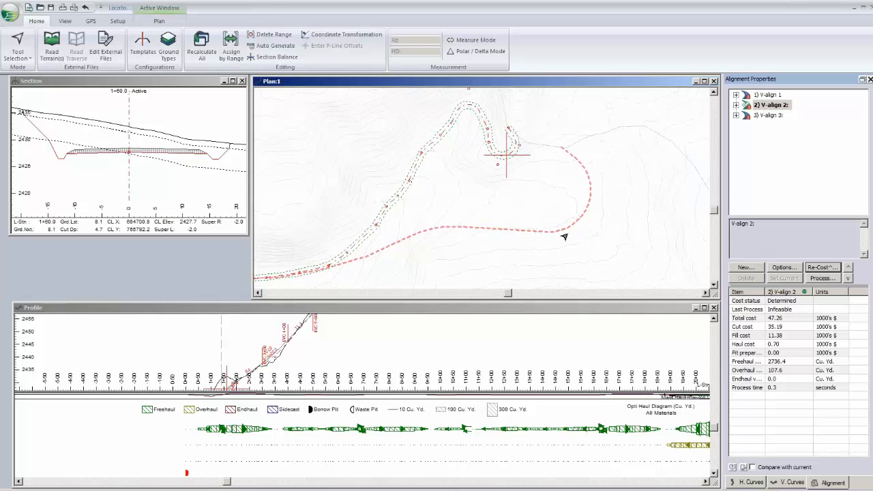
pyautogui.scroll(-1, 564, 237)
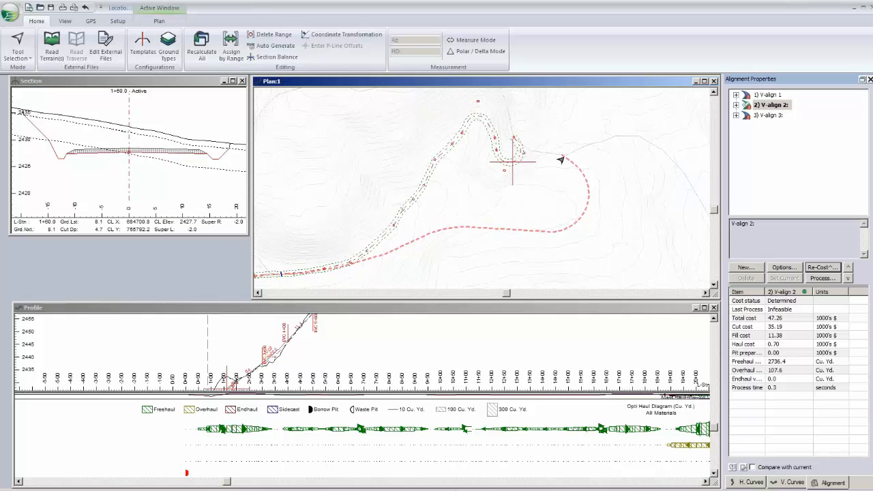
pyautogui.moveTo(560, 160); pyautogui.dragTo(594, 131, button='middle')
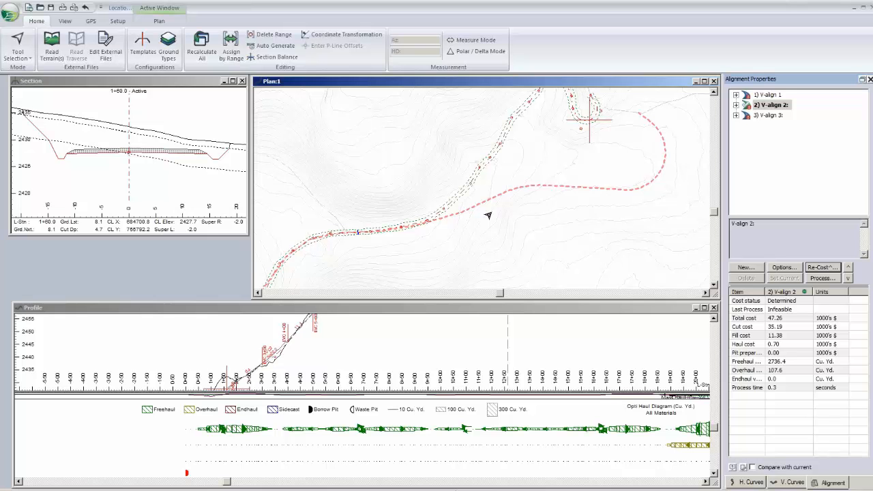
pyautogui.moveTo(488, 215); pyautogui.dragTo(345, 194, button='middle')
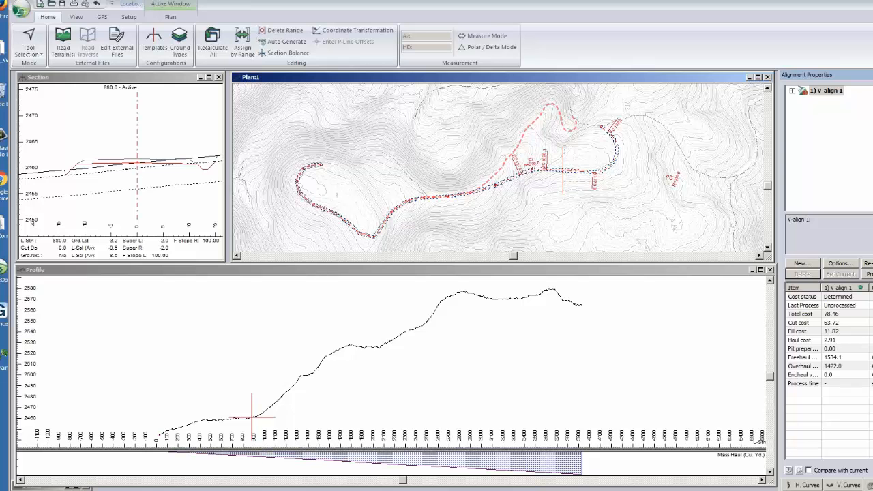
# - Create alternative V-align 2 from V-align 1 and run its Optimal Profile optimization, ending the search once a balanced alignment is found
pyautogui.click(471, 308)
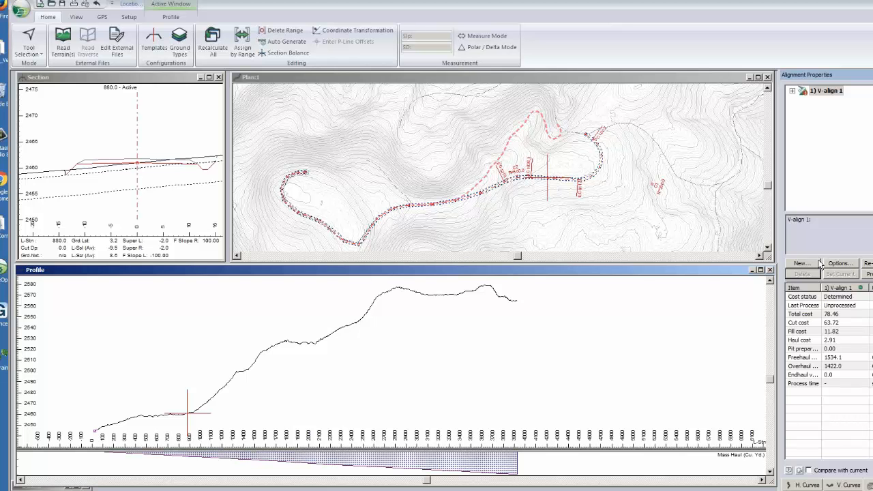
pyautogui.click(813, 266)
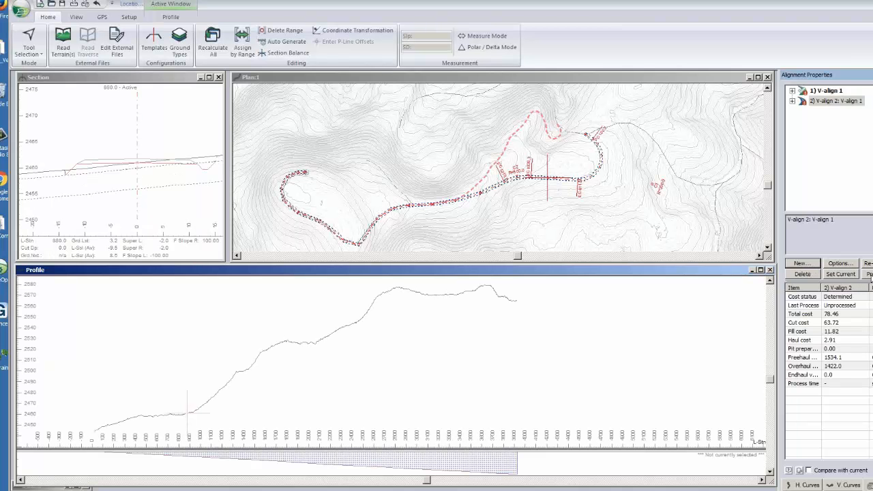
pyautogui.click(870, 274)
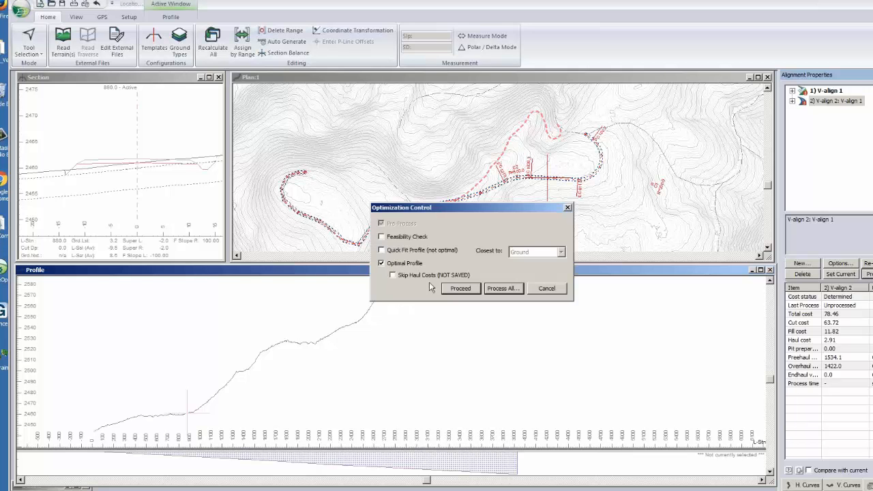
pyautogui.click(461, 287)
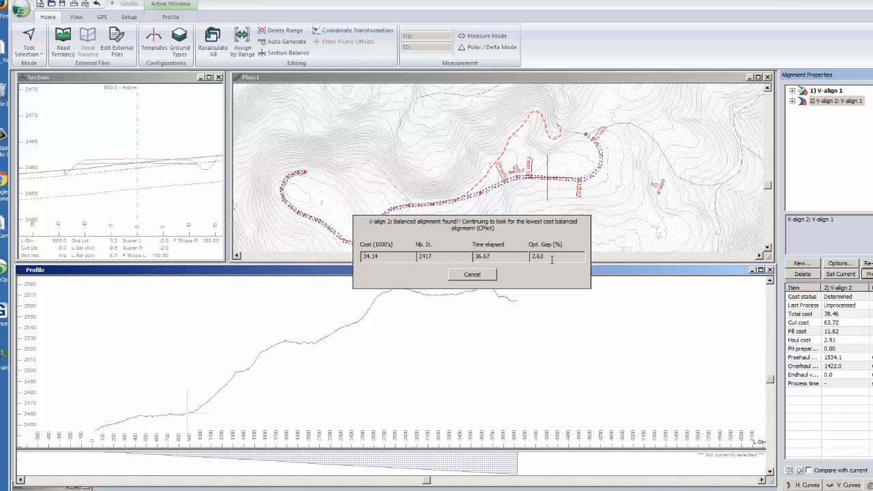
pyautogui.click(471, 275)
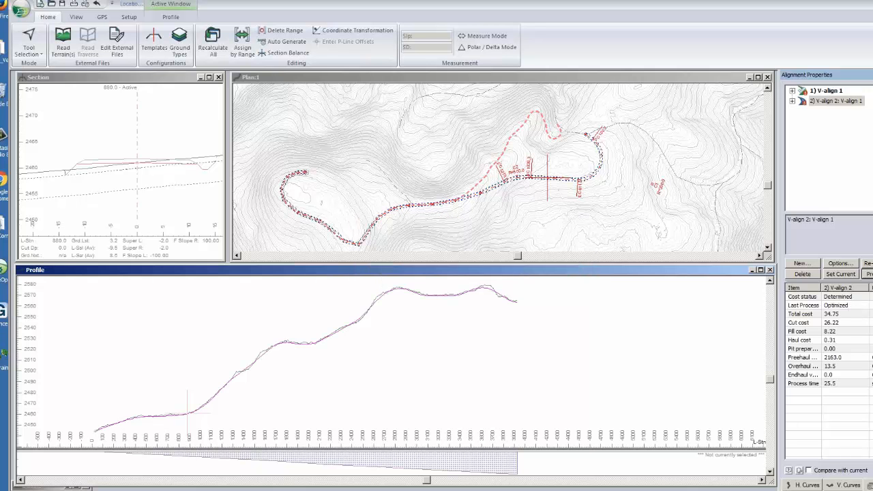
# - Examine V-align 2's total cost and optimized profile, and compare its route with the dashed original road in the plan
pyautogui.scroll(-1, 379, 351)
pyautogui.moveTo(378, 351); pyautogui.dragTo(444, 343, button='middle')
pyautogui.click(800, 315)
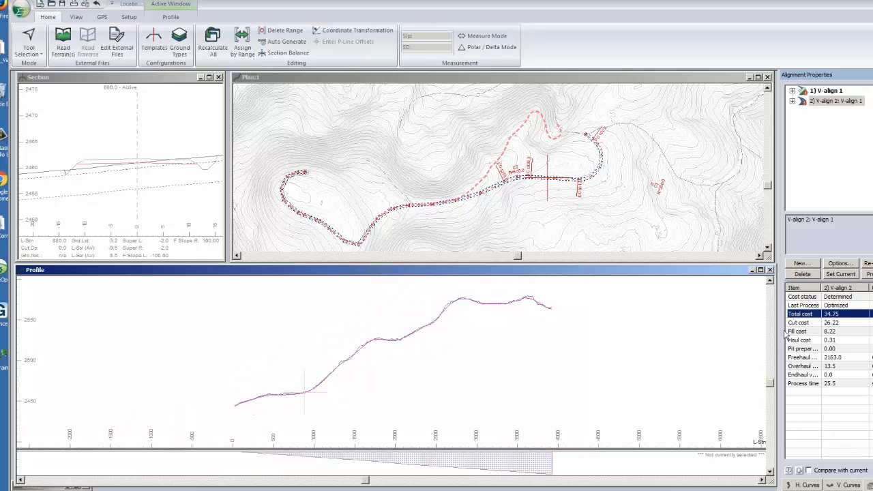
pyautogui.moveTo(565, 336); pyautogui.dragTo(548, 346, button='middle')
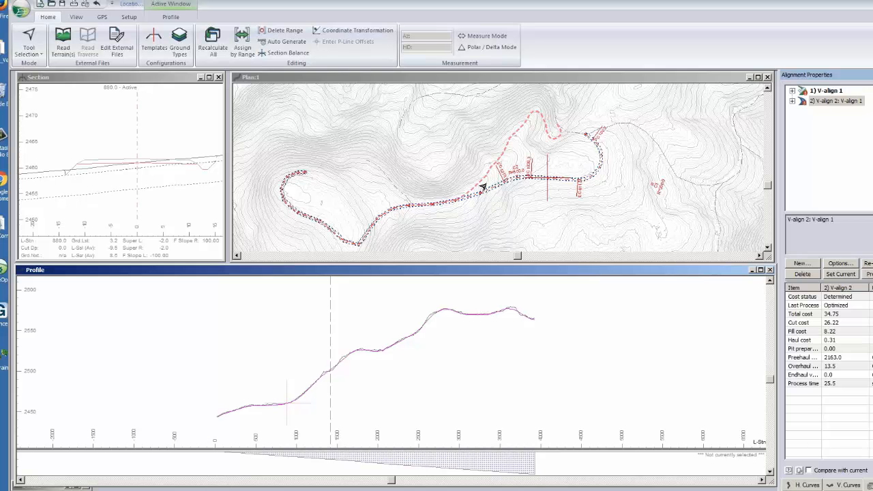
pyautogui.moveTo(482, 187); pyautogui.dragTo(431, 187, button='middle')
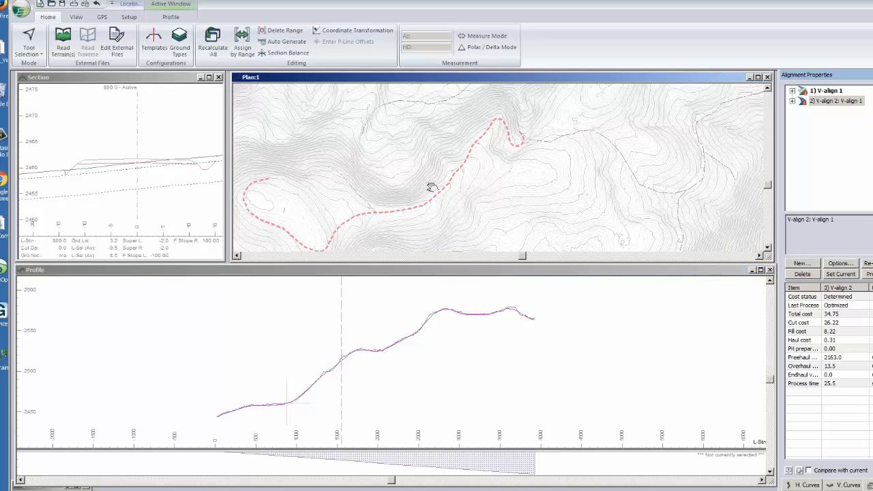
pyautogui.moveTo(431, 187); pyautogui.dragTo(432, 175, button='middle')
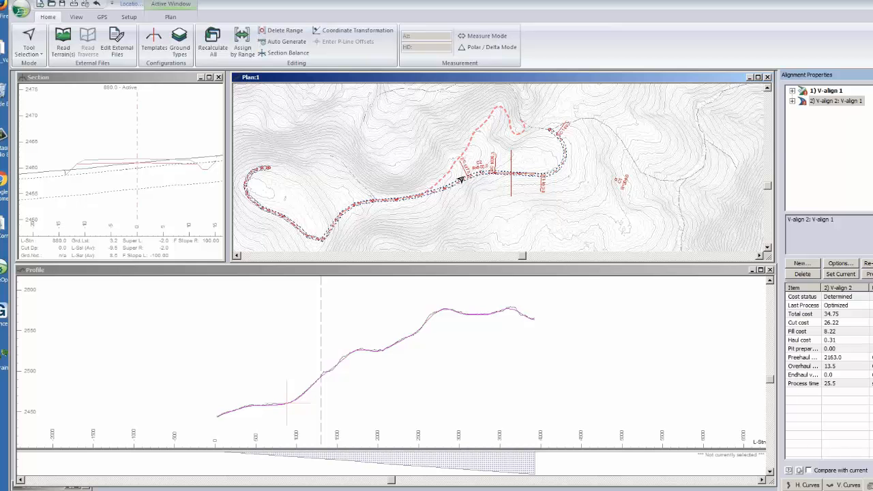
pyautogui.moveTo(529, 341); pyautogui.dragTo(502, 354, button='middle')
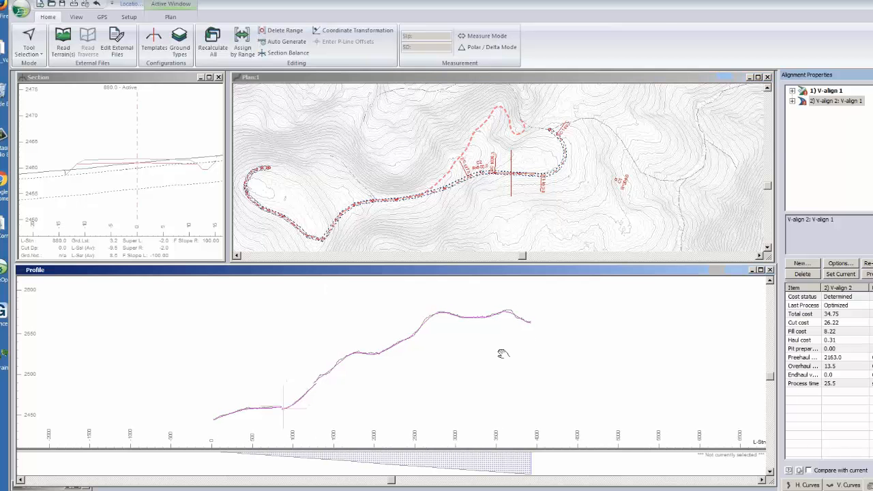
# - Turn on Labels for the profile window and make V-align 2 the current alignment, with the Add/Edit IP tool active
pyautogui.rightClick(542, 331)
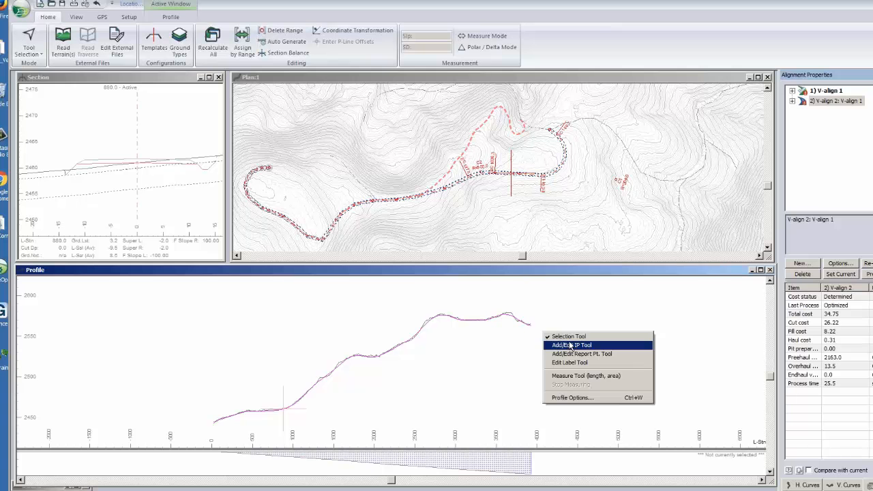
pyautogui.click(572, 345)
pyautogui.rightClick(576, 346)
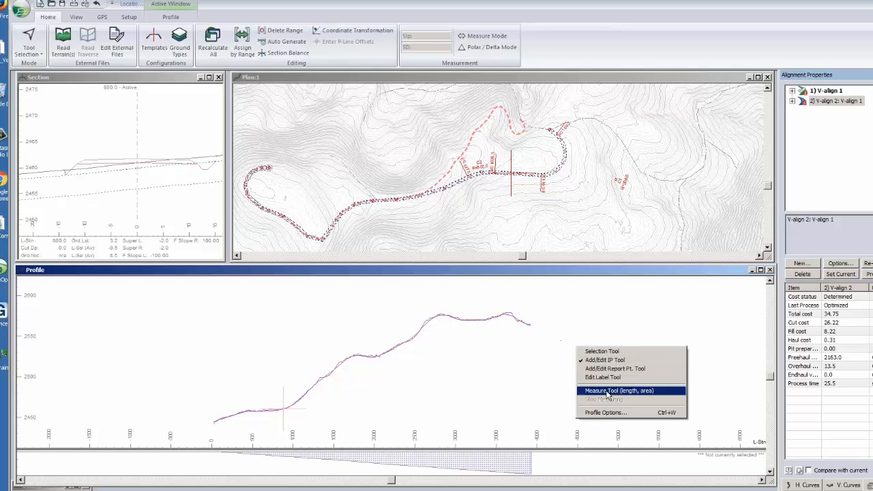
pyautogui.click(606, 413)
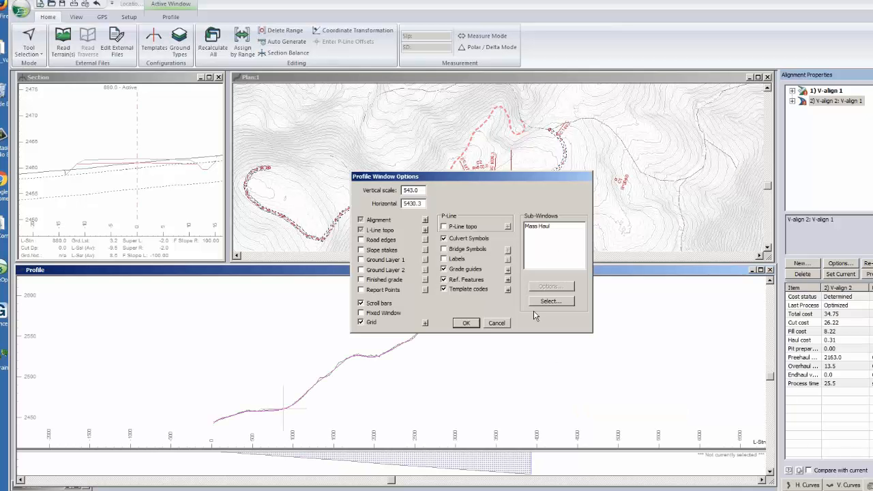
pyautogui.click(443, 259)
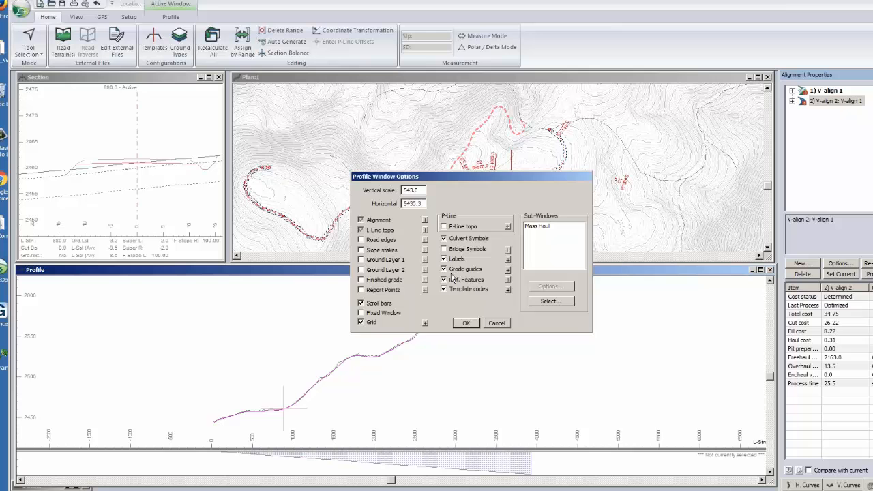
pyautogui.click(467, 323)
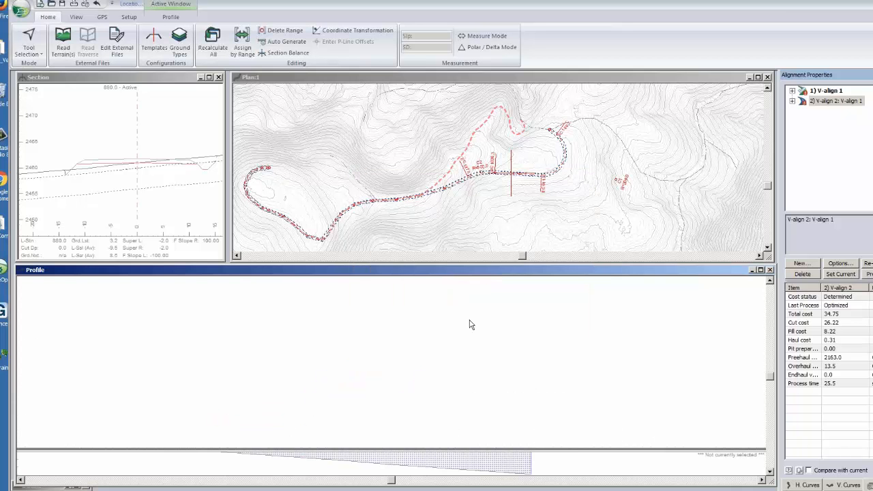
pyautogui.click(829, 275)
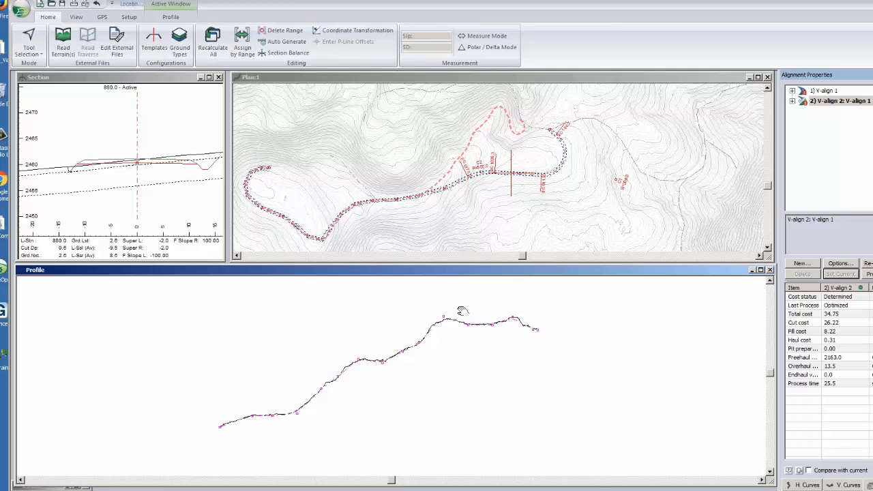
# - Move the IP of the first horizontal curve in the plan and rerun the Optimal Profile optimization on V-align 2
pyautogui.scroll(2, 463, 310)
pyautogui.scroll(1, 613, 166)
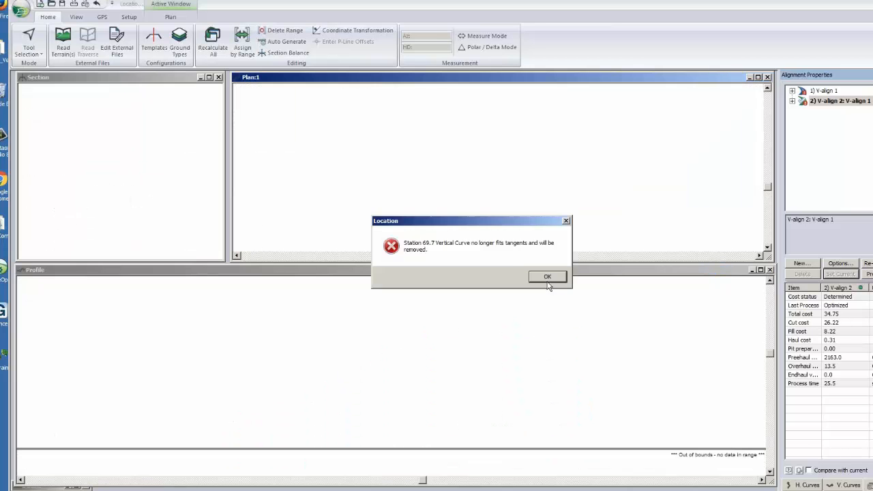
pyautogui.click(548, 279)
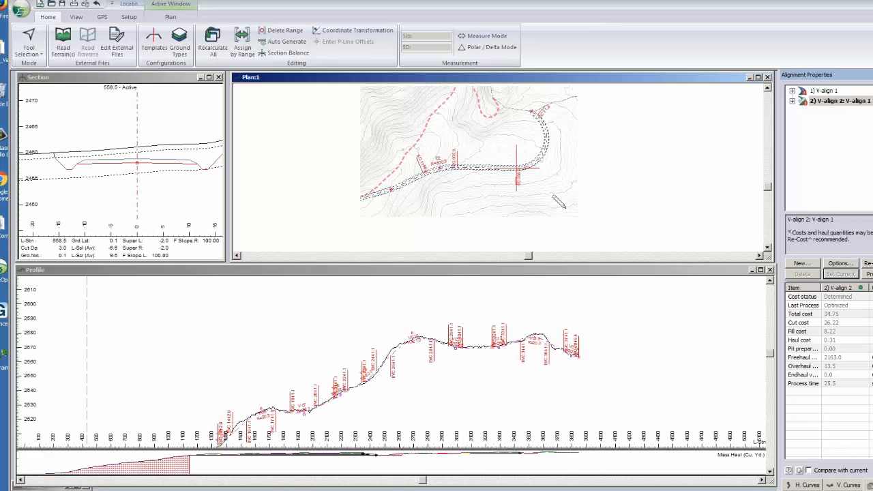
pyautogui.scroll(-1, 554, 197)
pyautogui.click(871, 275)
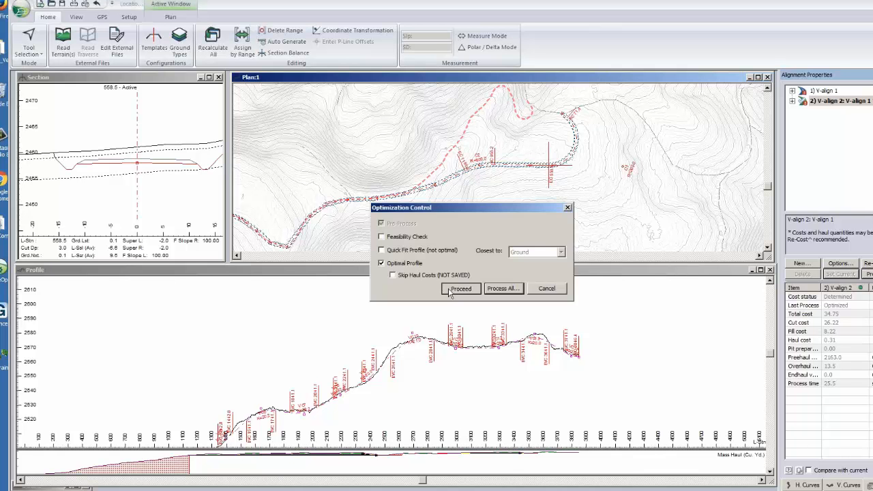
pyautogui.click(459, 288)
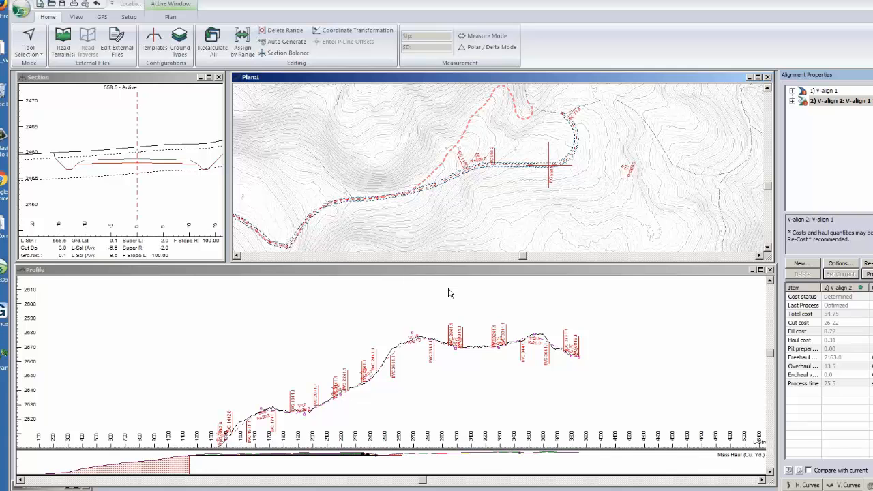
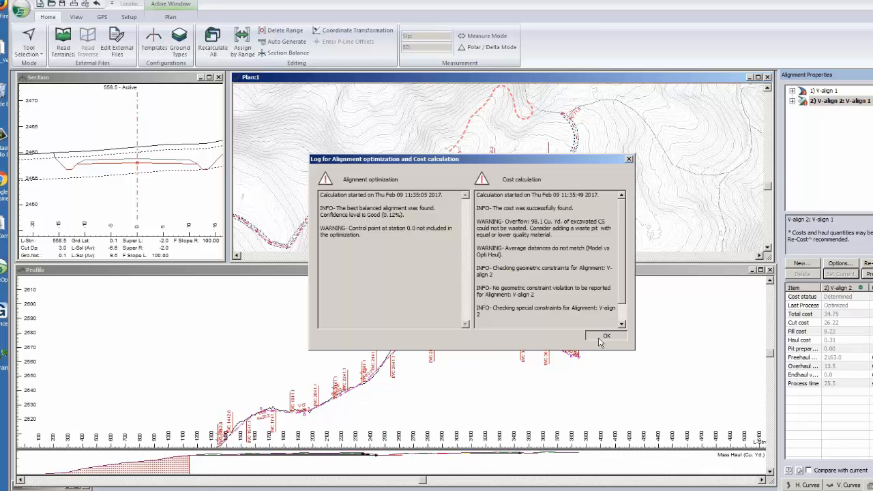
# - Close the optimization log and examine the re-optimized V-align 2 profile and its mass haul diagram
pyautogui.click(603, 338)
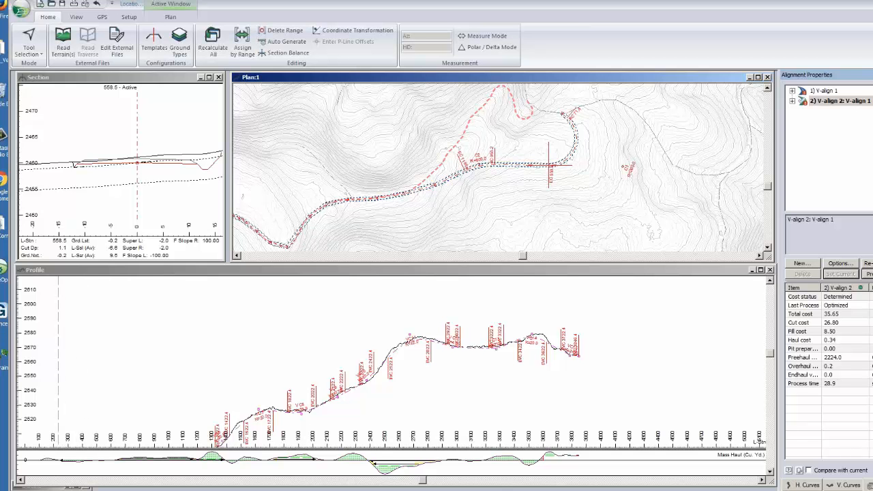
pyautogui.click(667, 273)
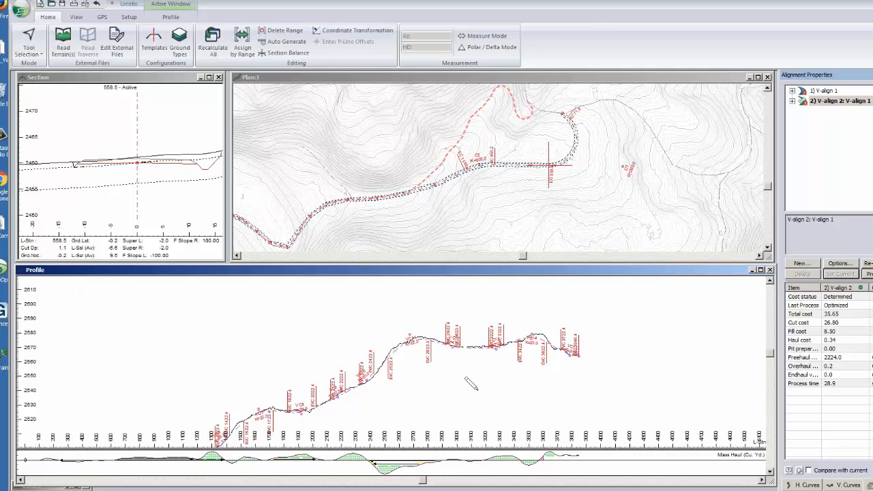
pyautogui.moveTo(473, 344); pyautogui.dragTo(463, 348, button='middle')
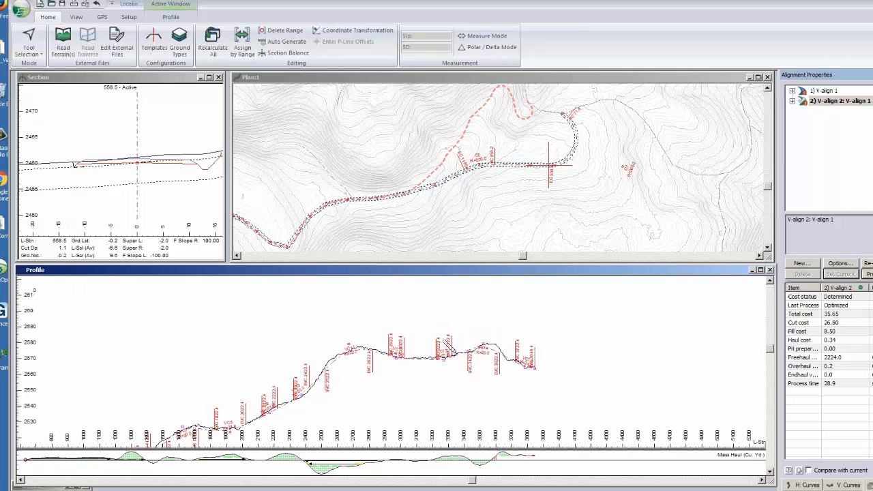
pyautogui.scroll(1, 444, 343)
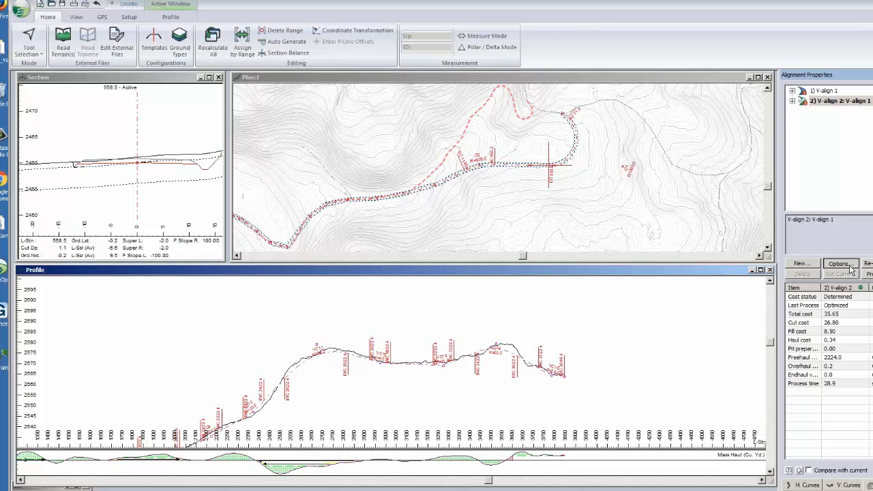
# - Try adding a variable-volume waste pit at the start of V-align 2 and check its waste quality choices
pyautogui.click(850, 269)
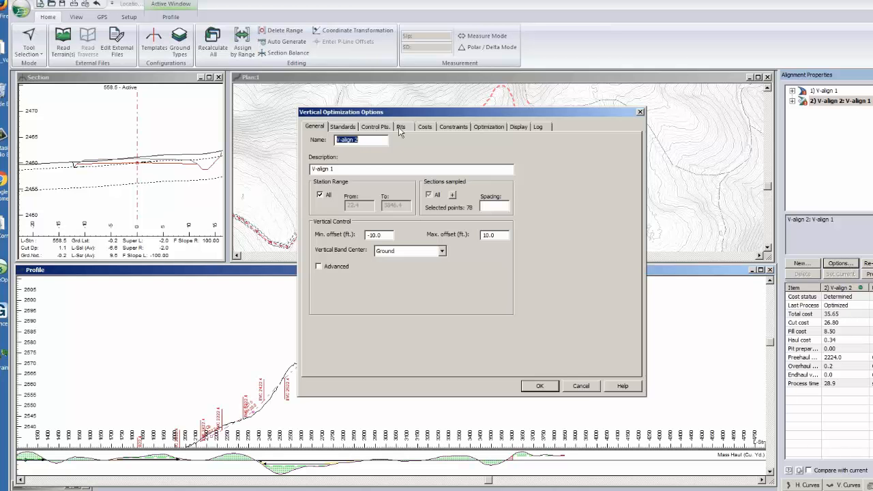
pyautogui.click(399, 127)
pyautogui.click(324, 142)
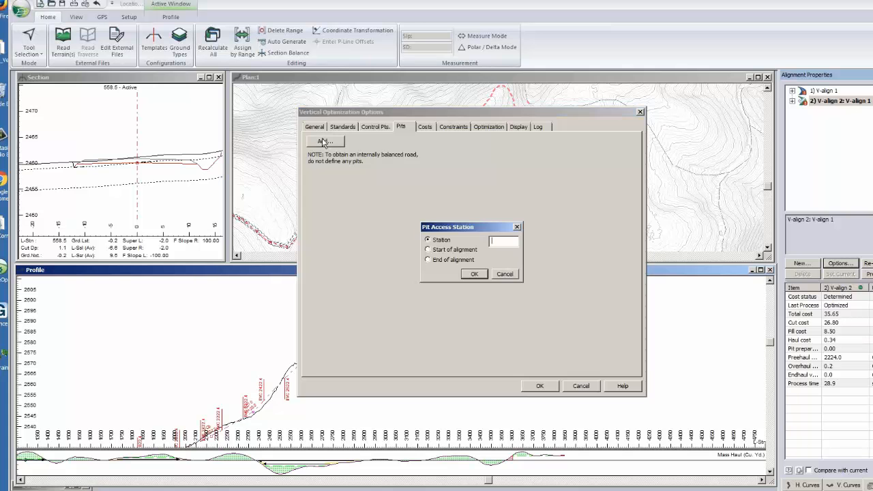
pyautogui.click(428, 250)
pyautogui.click(472, 274)
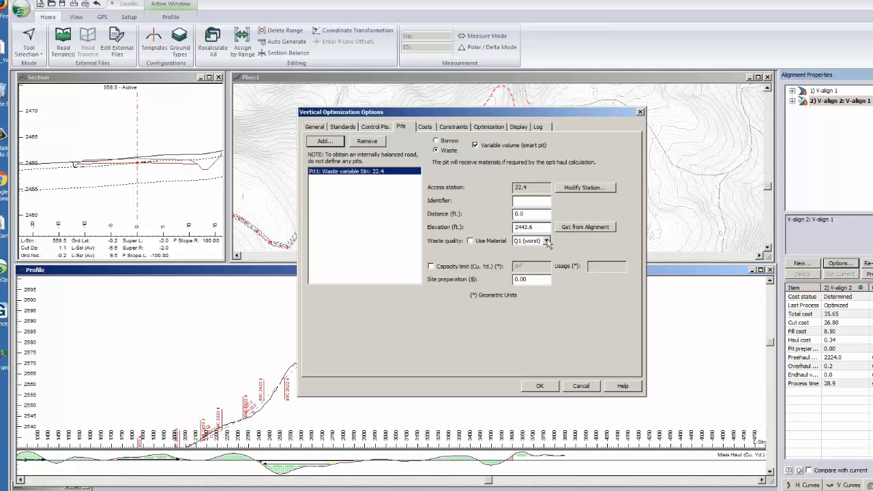
pyautogui.click(547, 240)
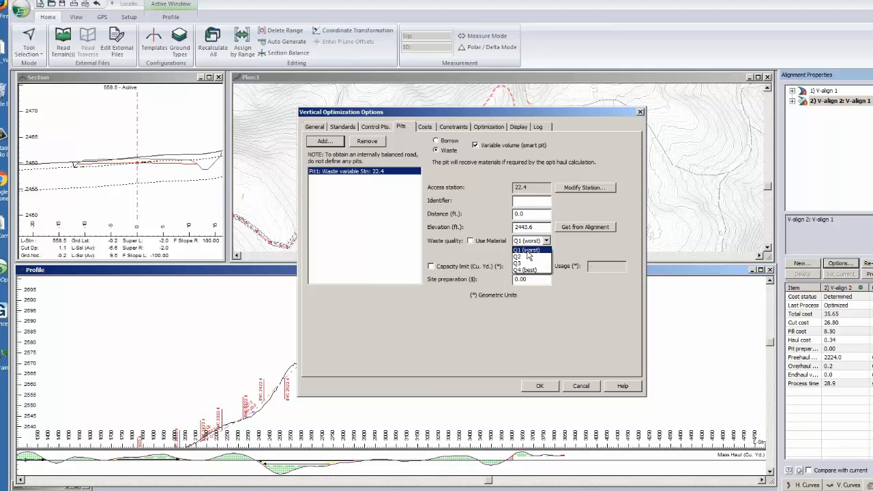
pyautogui.click(544, 337)
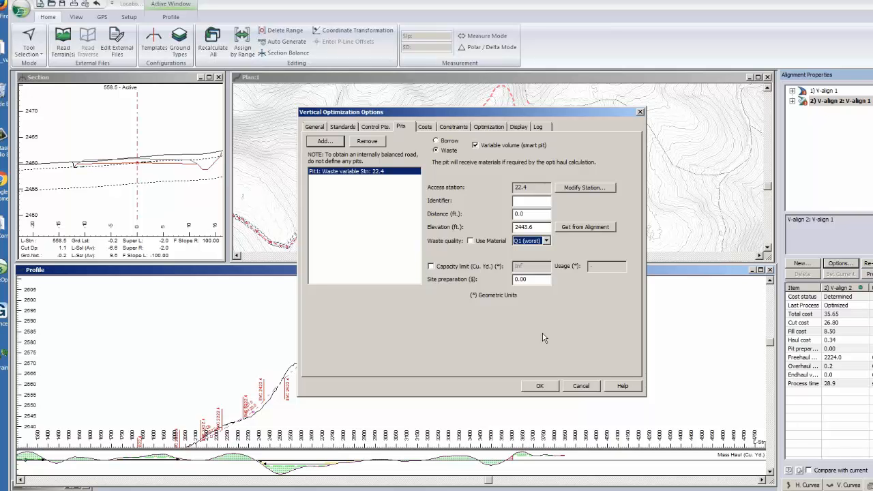
pyautogui.click(580, 386)
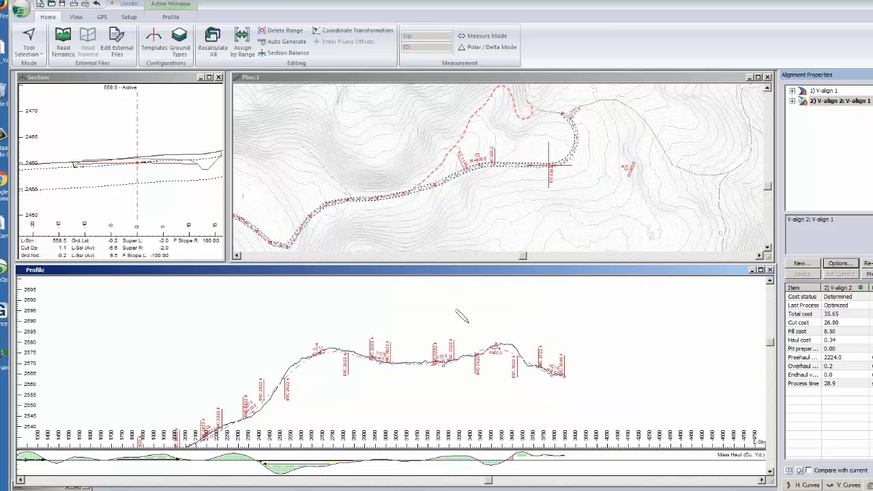
# - Try setting the Overburden quality factor to Q4 (best) in V-align 2's earthwork costs
pyautogui.click(845, 265)
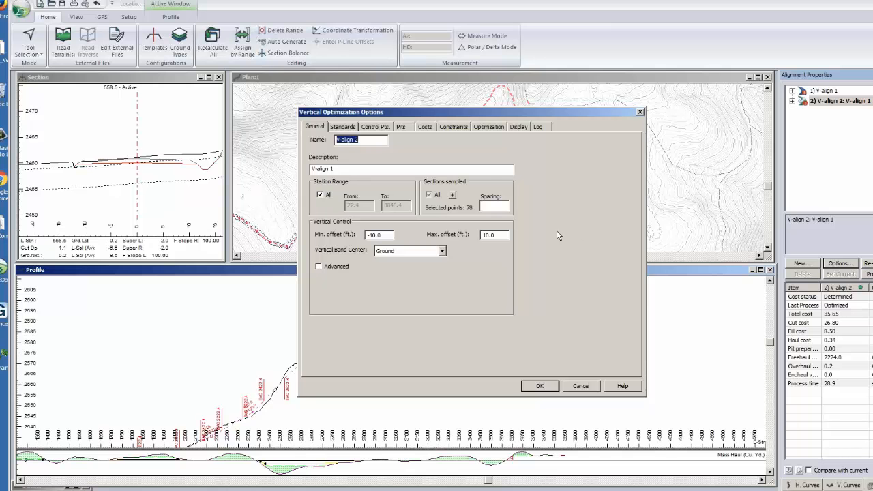
pyautogui.click(424, 128)
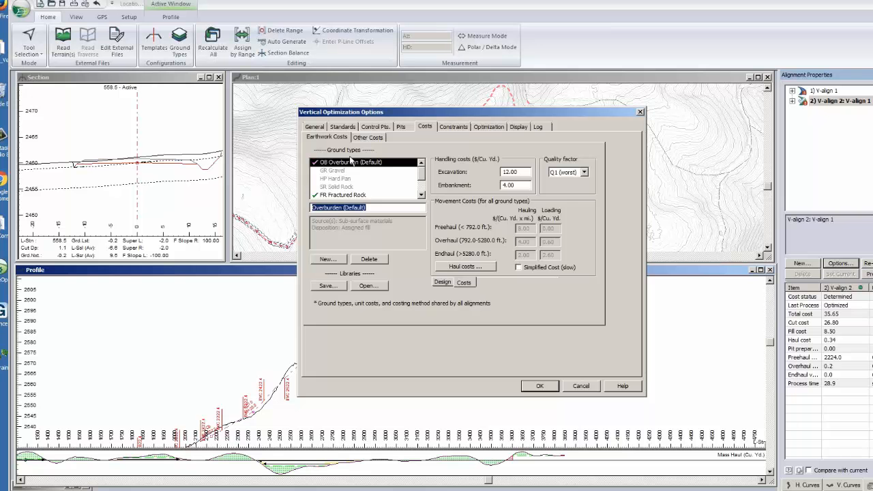
pyautogui.click(586, 172)
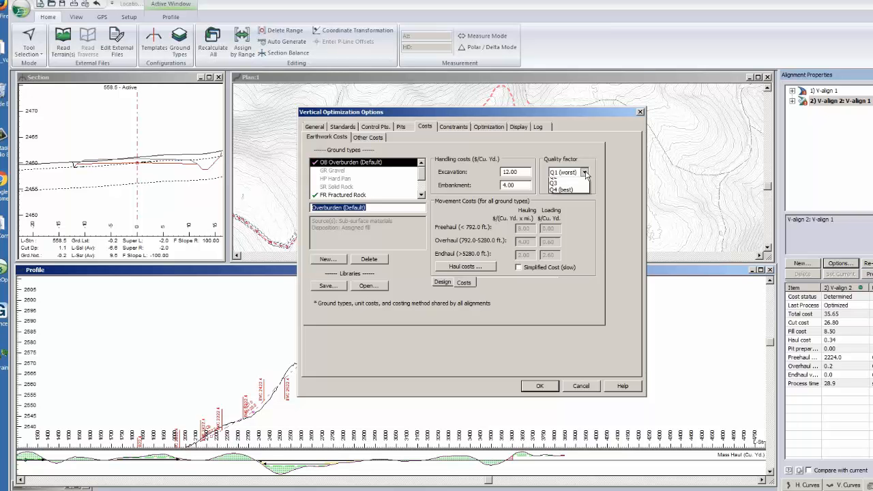
pyautogui.click(596, 241)
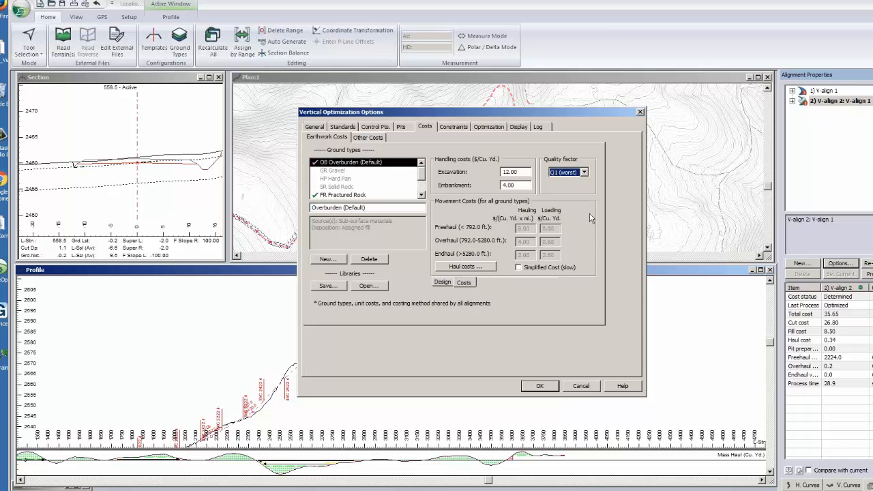
pyautogui.click(565, 175)
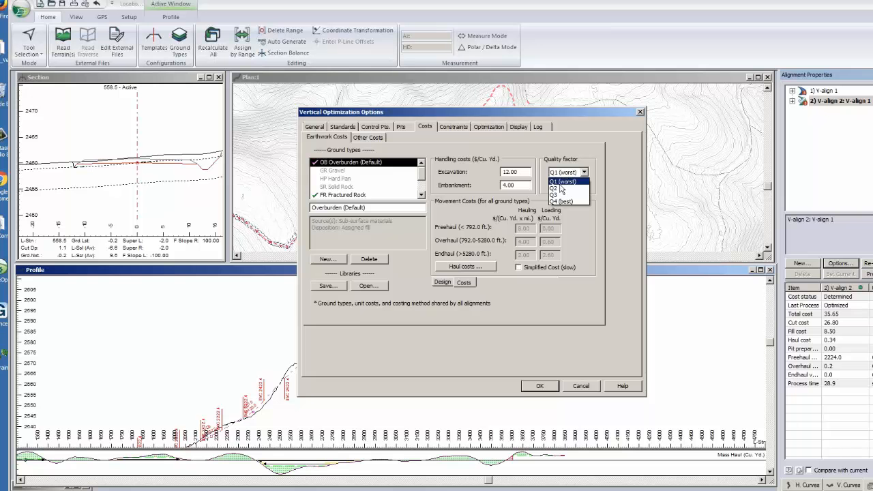
pyautogui.click(579, 269)
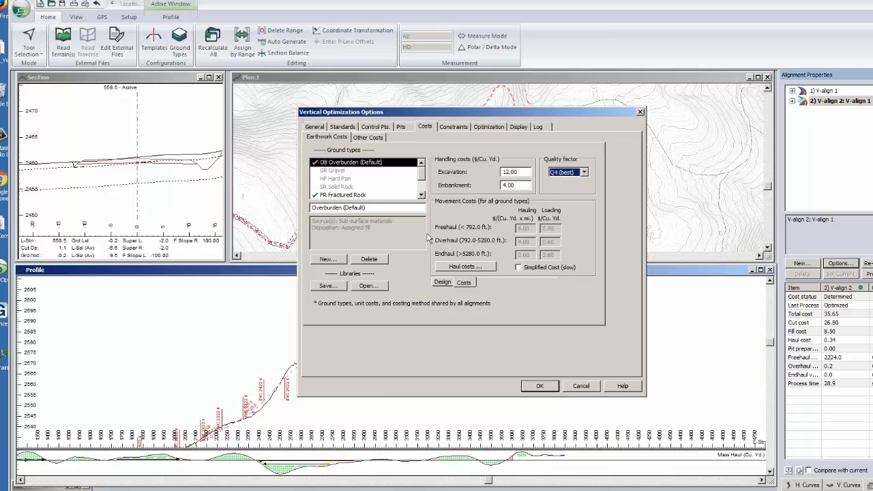
# - Review V-align 2's direction constraint and the freehaul, overhaul and endhaul unit costs, then leave the options without saving
pyautogui.click(452, 127)
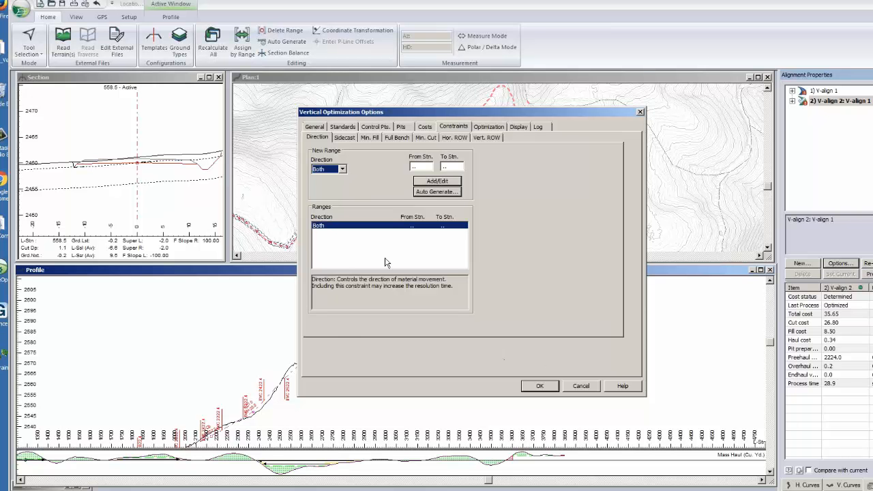
pyautogui.click(425, 128)
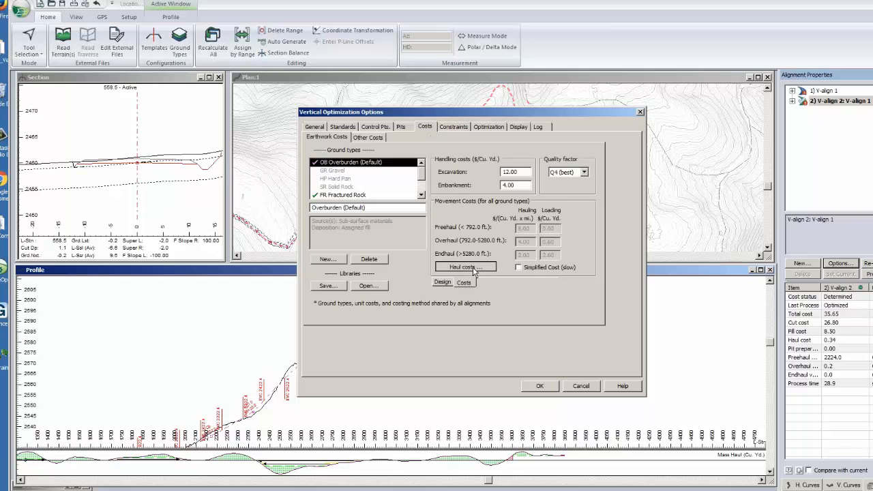
pyautogui.click(470, 268)
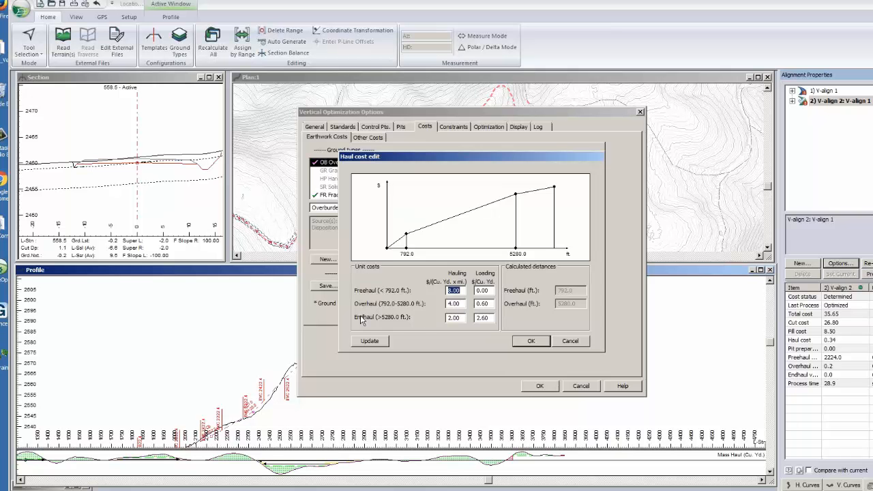
pyautogui.click(568, 345)
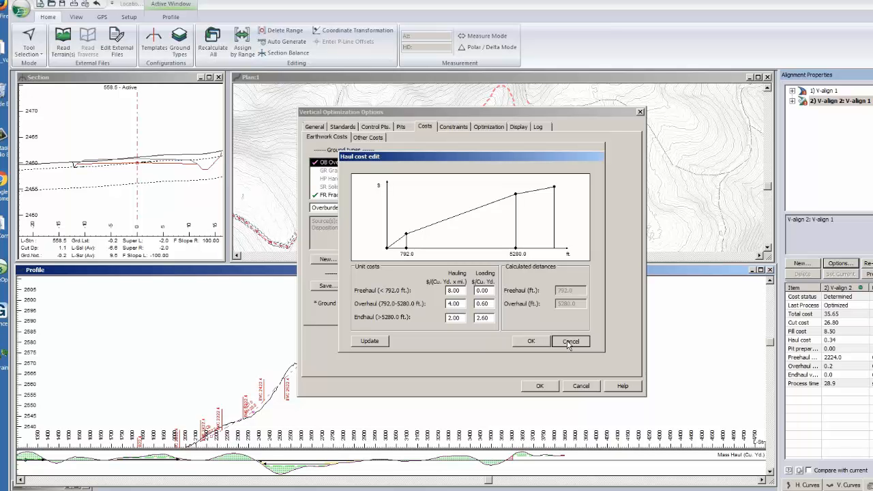
pyautogui.click(570, 343)
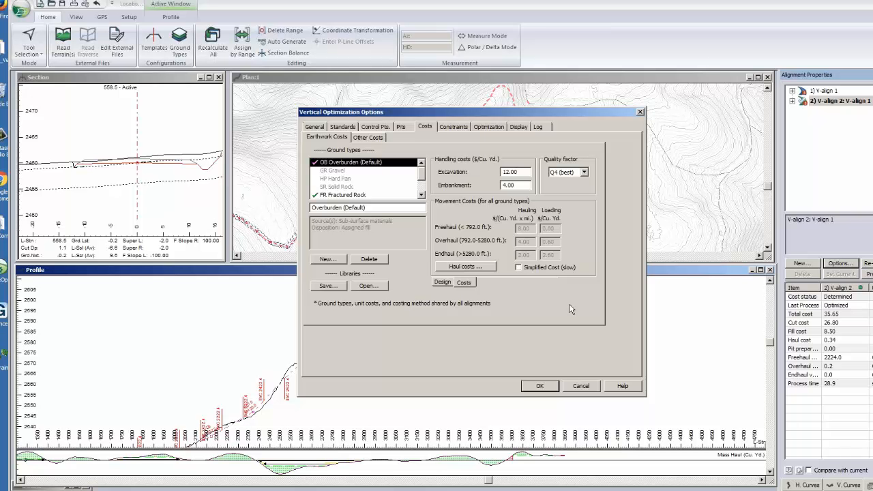
pyautogui.click(584, 386)
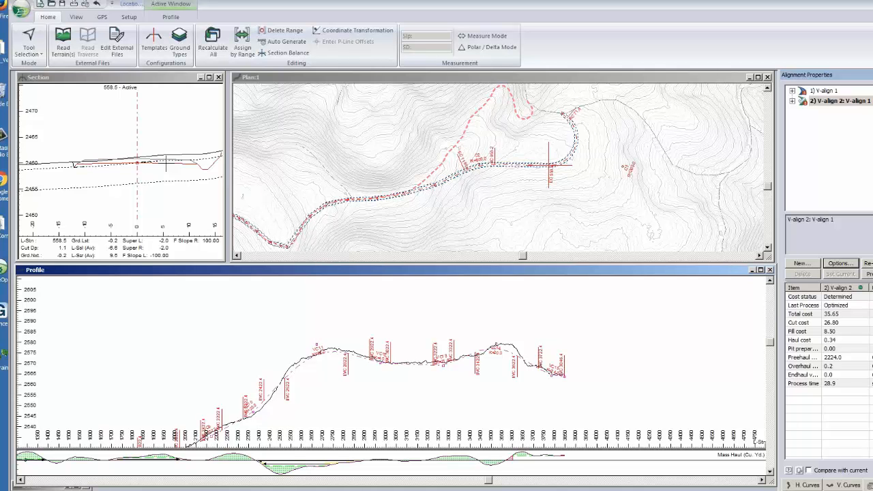
# - Enlarge the cross-section at station 558.5 and inspect the sub-horizon ground layers and station range assigned to the road
pyautogui.click(162, 177)
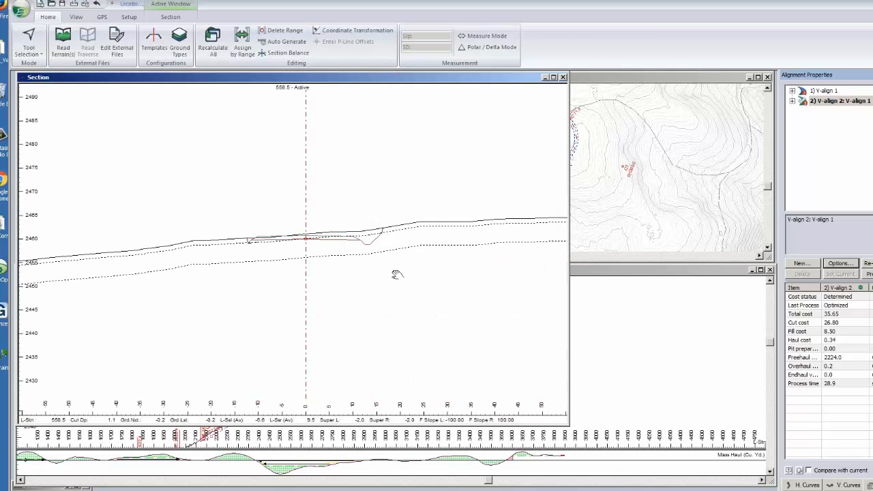
pyautogui.moveTo(397, 274); pyautogui.dragTo(389, 270, button='middle')
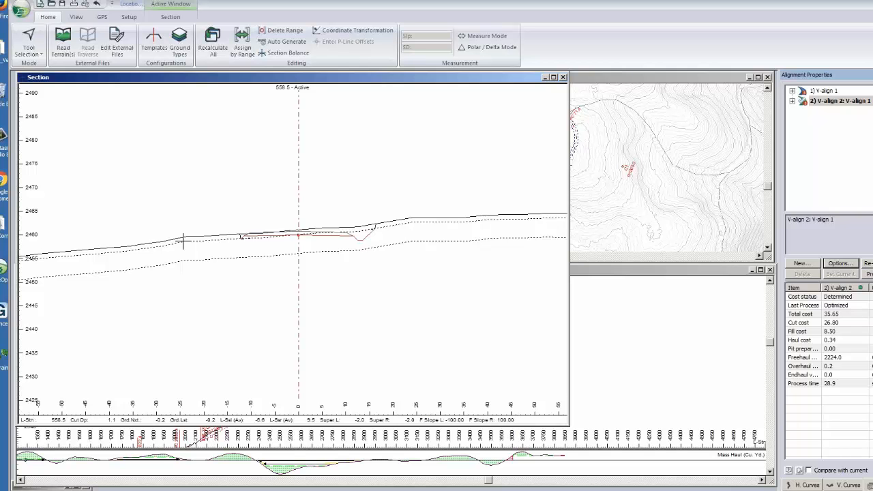
pyautogui.moveTo(310, 253); pyautogui.dragTo(304, 263, button='middle')
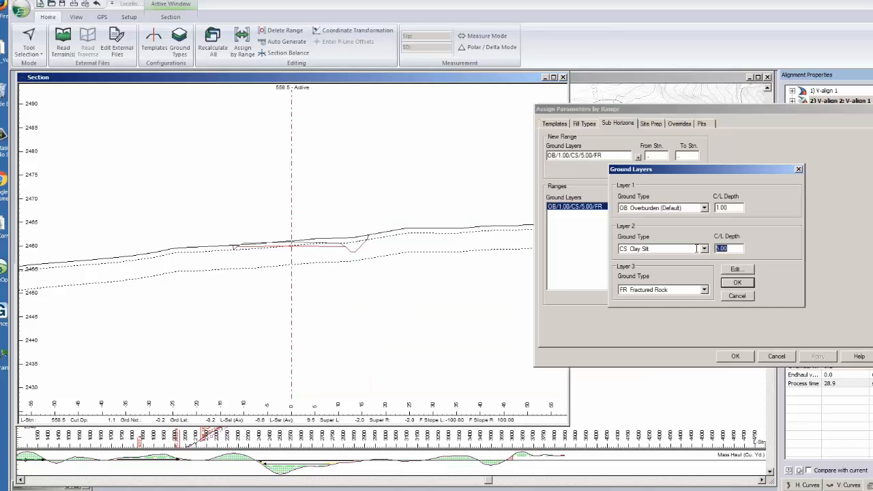
pyautogui.click(738, 282)
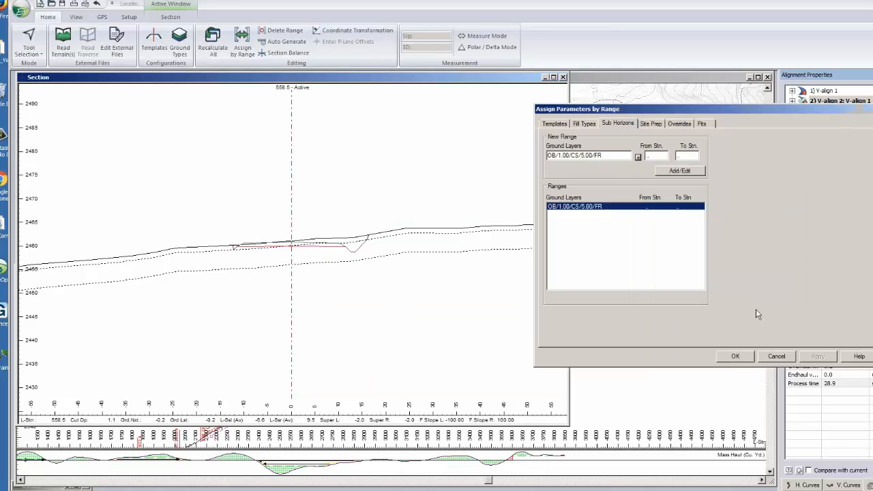
pyautogui.click(655, 156)
pyautogui.click(684, 156)
pyautogui.click(663, 156)
pyautogui.click(727, 357)
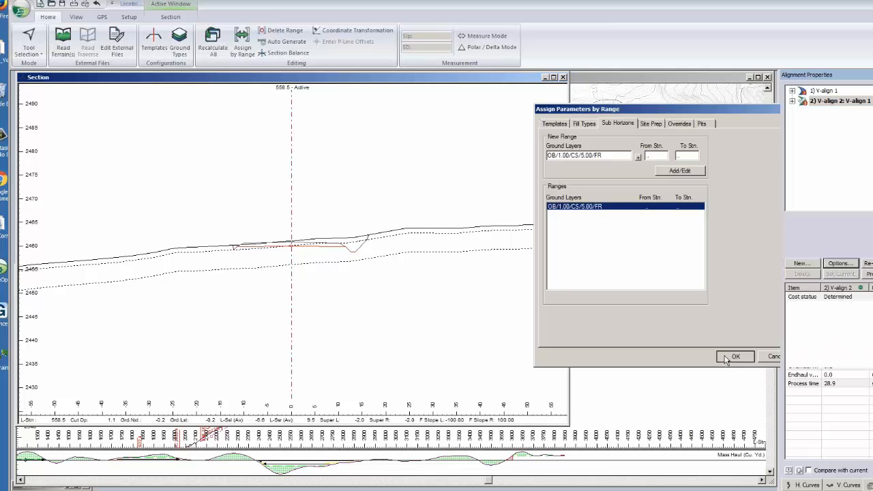
# - Compare the subsurface lines in the cross-section with the ground types and centerline depths of the three assigned layers
pyautogui.click(506, 286)
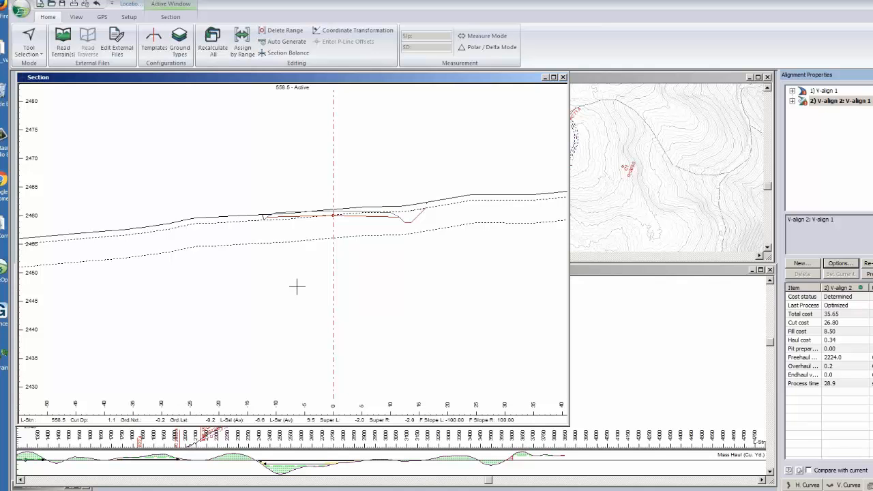
pyautogui.moveTo(296, 287); pyautogui.dragTo(291, 287, button='middle')
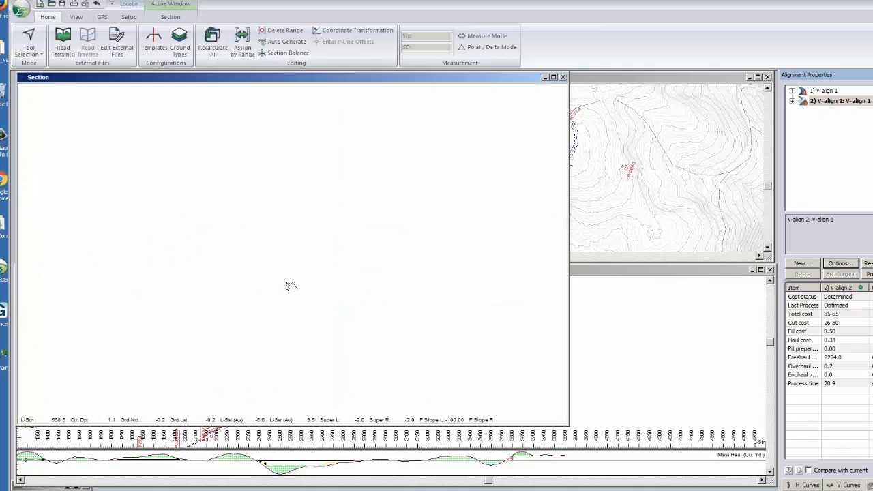
pyautogui.rightClick(217, 154)
pyautogui.click(235, 157)
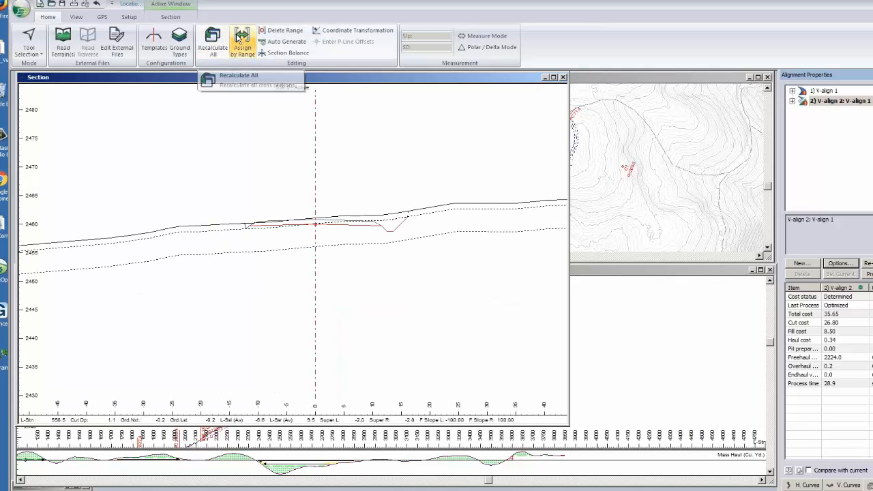
pyautogui.click(242, 36)
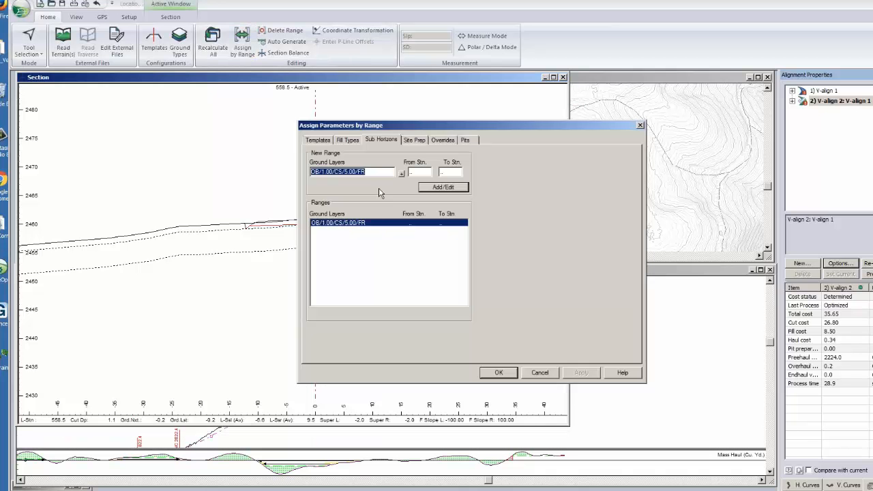
pyautogui.click(402, 174)
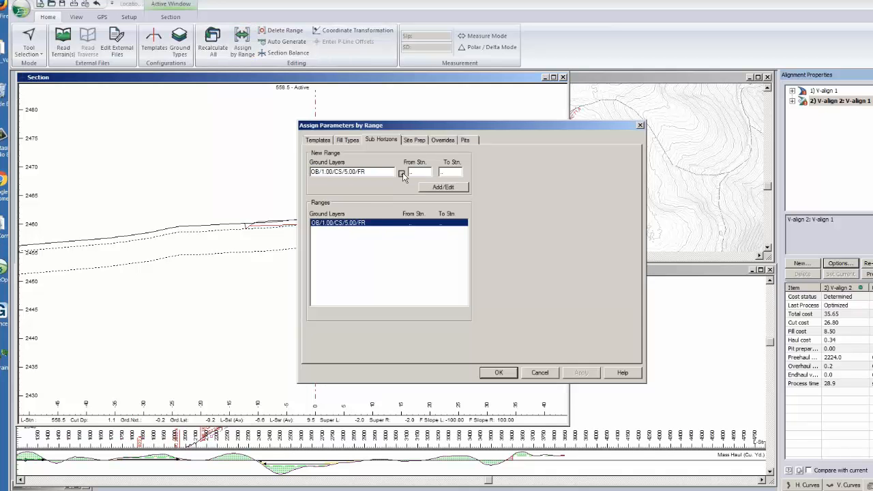
pyautogui.click(402, 173)
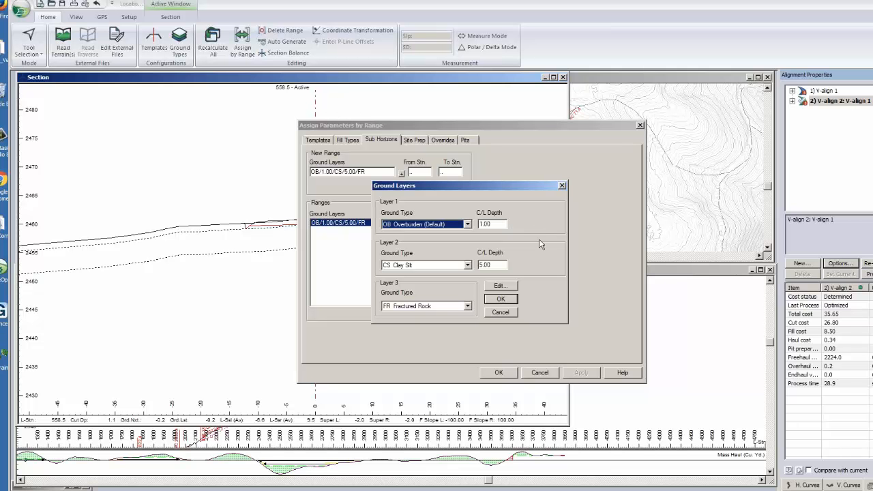
pyautogui.click(500, 312)
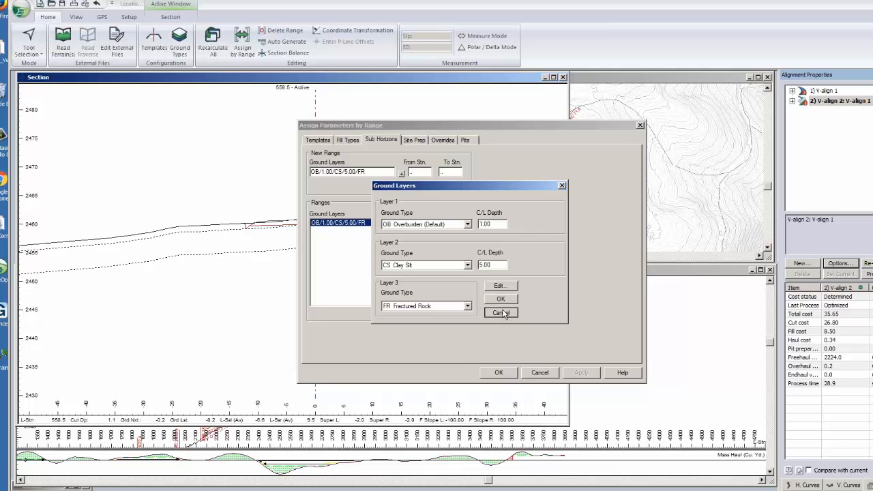
pyautogui.click(537, 374)
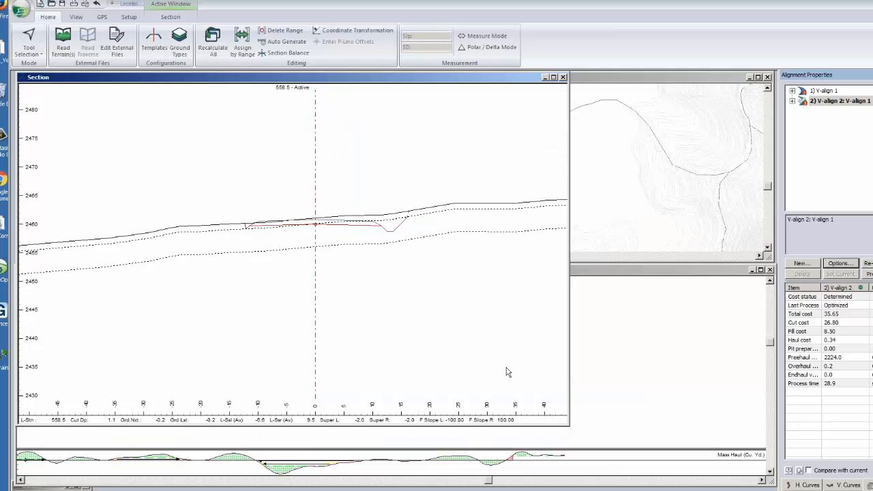
pyautogui.moveTo(417, 315); pyautogui.dragTo(396, 329, button='middle')
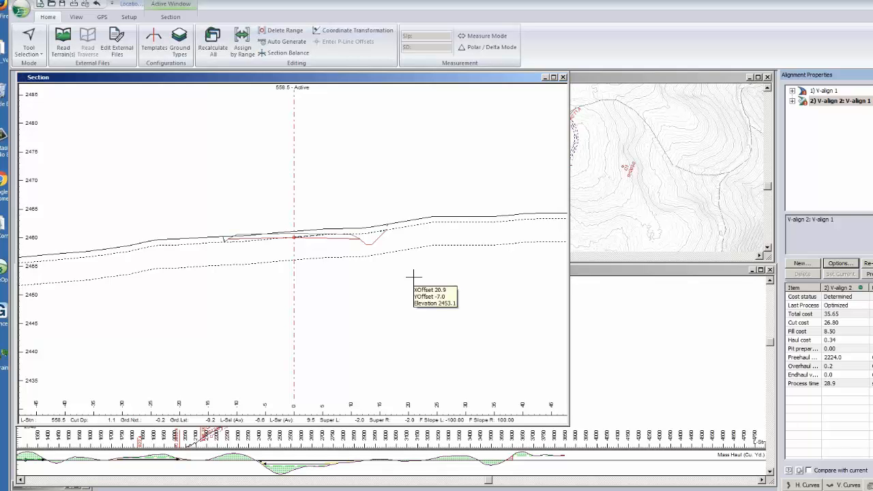